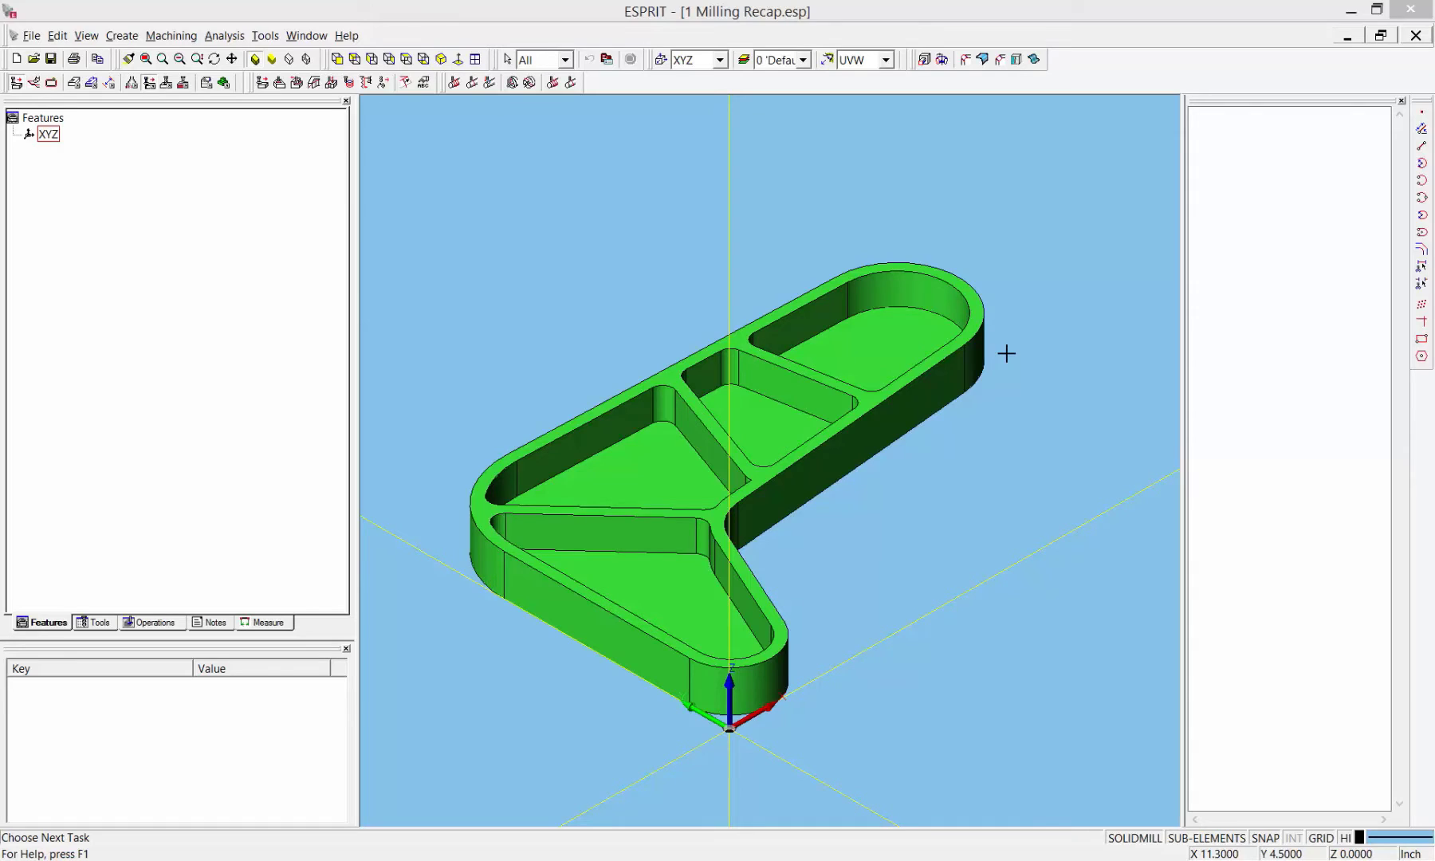
Step: Check the load behavior of the MachiningCloud Connect add-in among the available add-ins
click(266, 36)
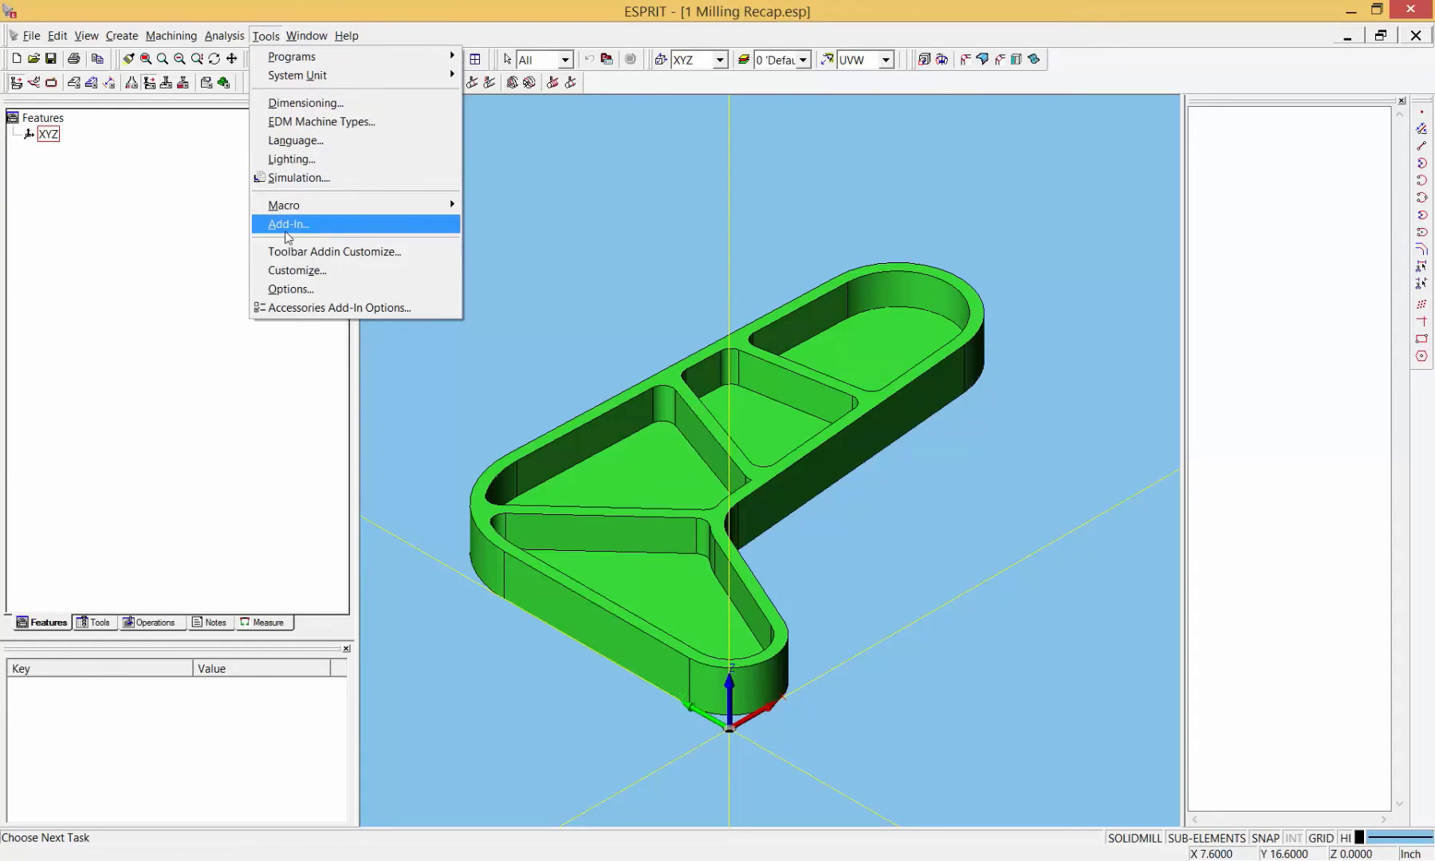
click(289, 224)
drag(842, 260, 813, 321)
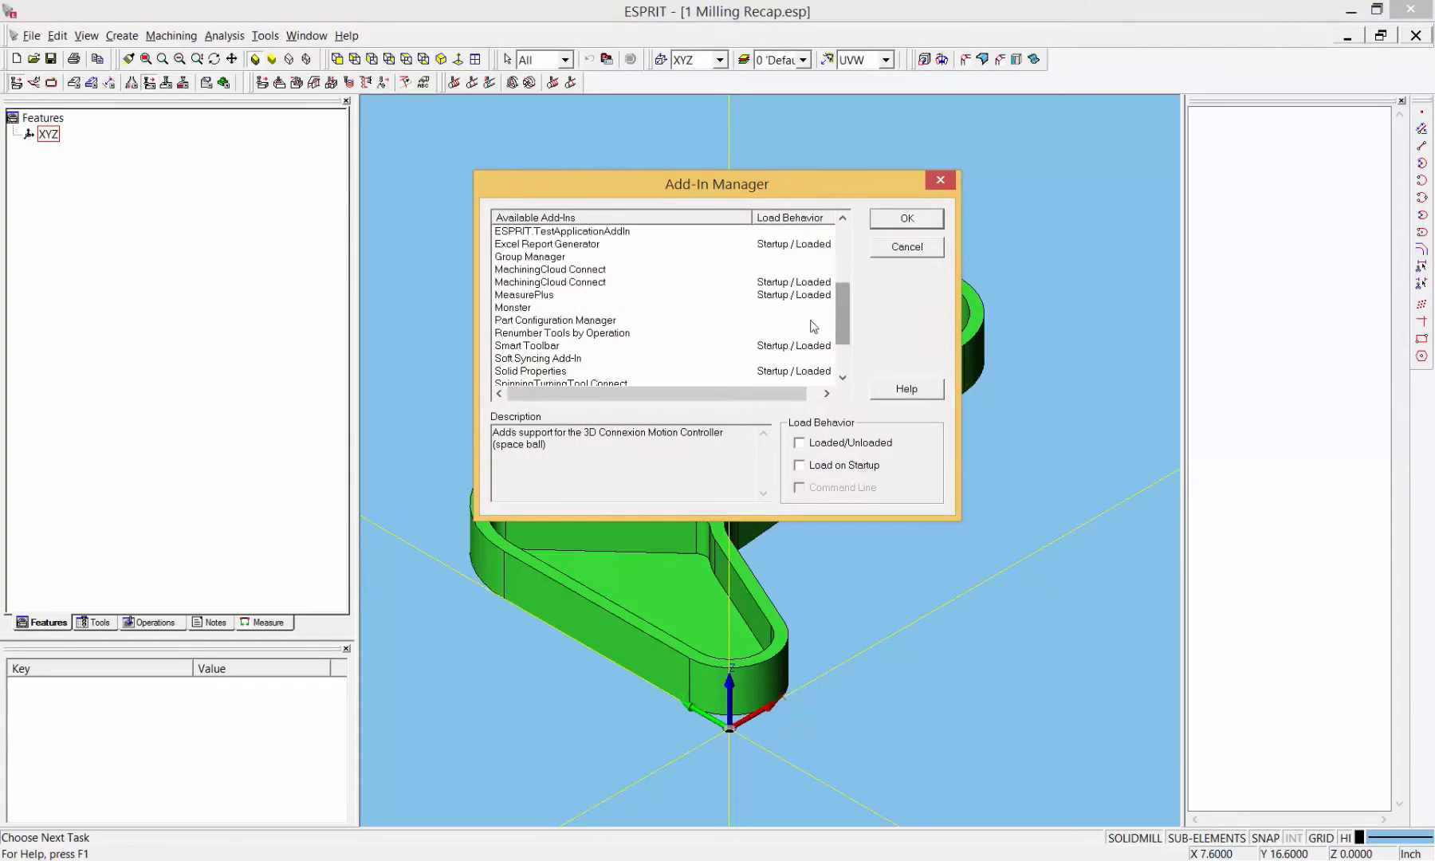
click(562, 285)
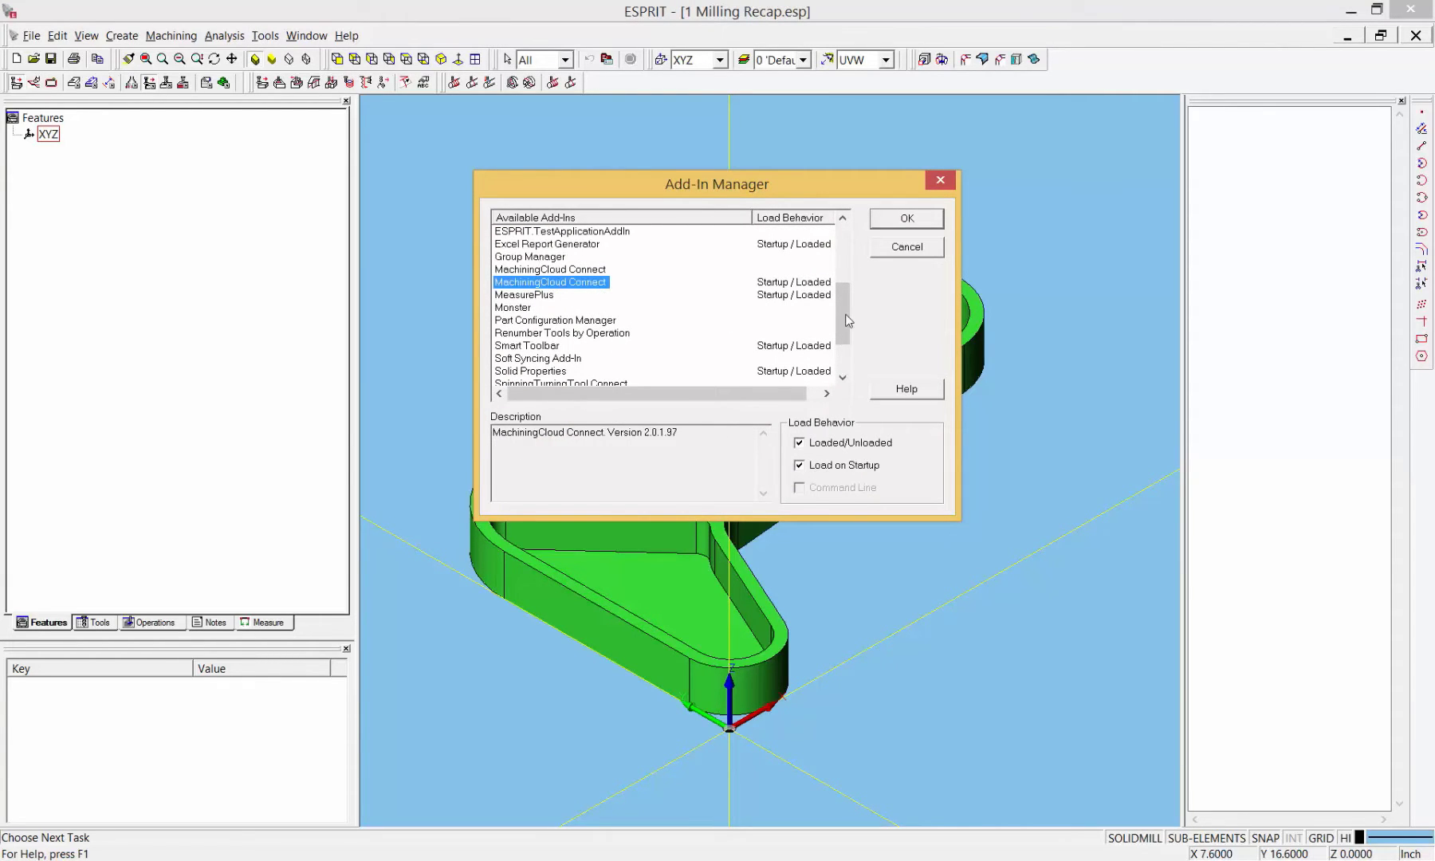
click(907, 218)
middle_drag(552, 239, 553, 215)
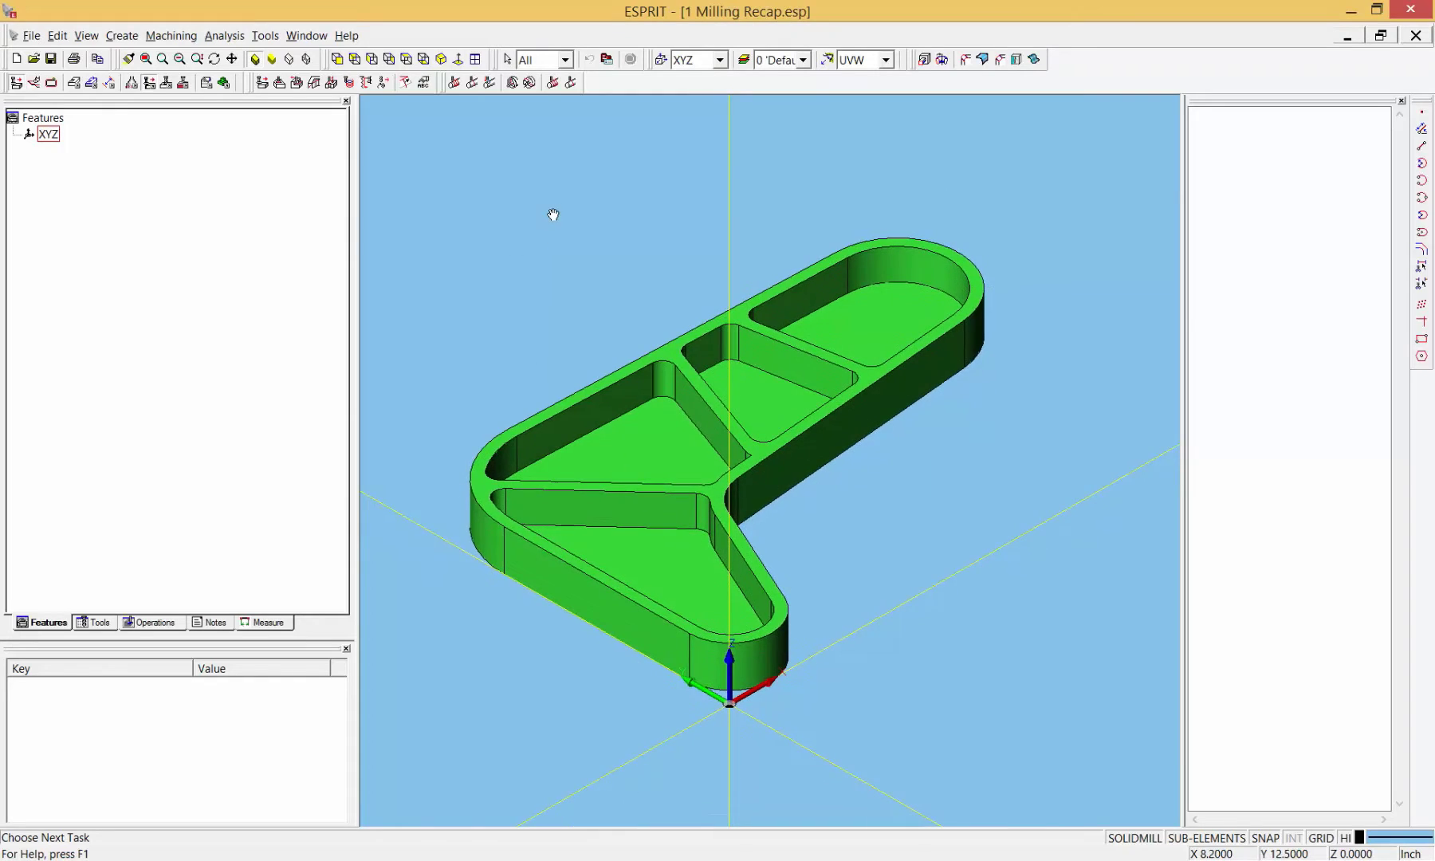
click(32, 36)
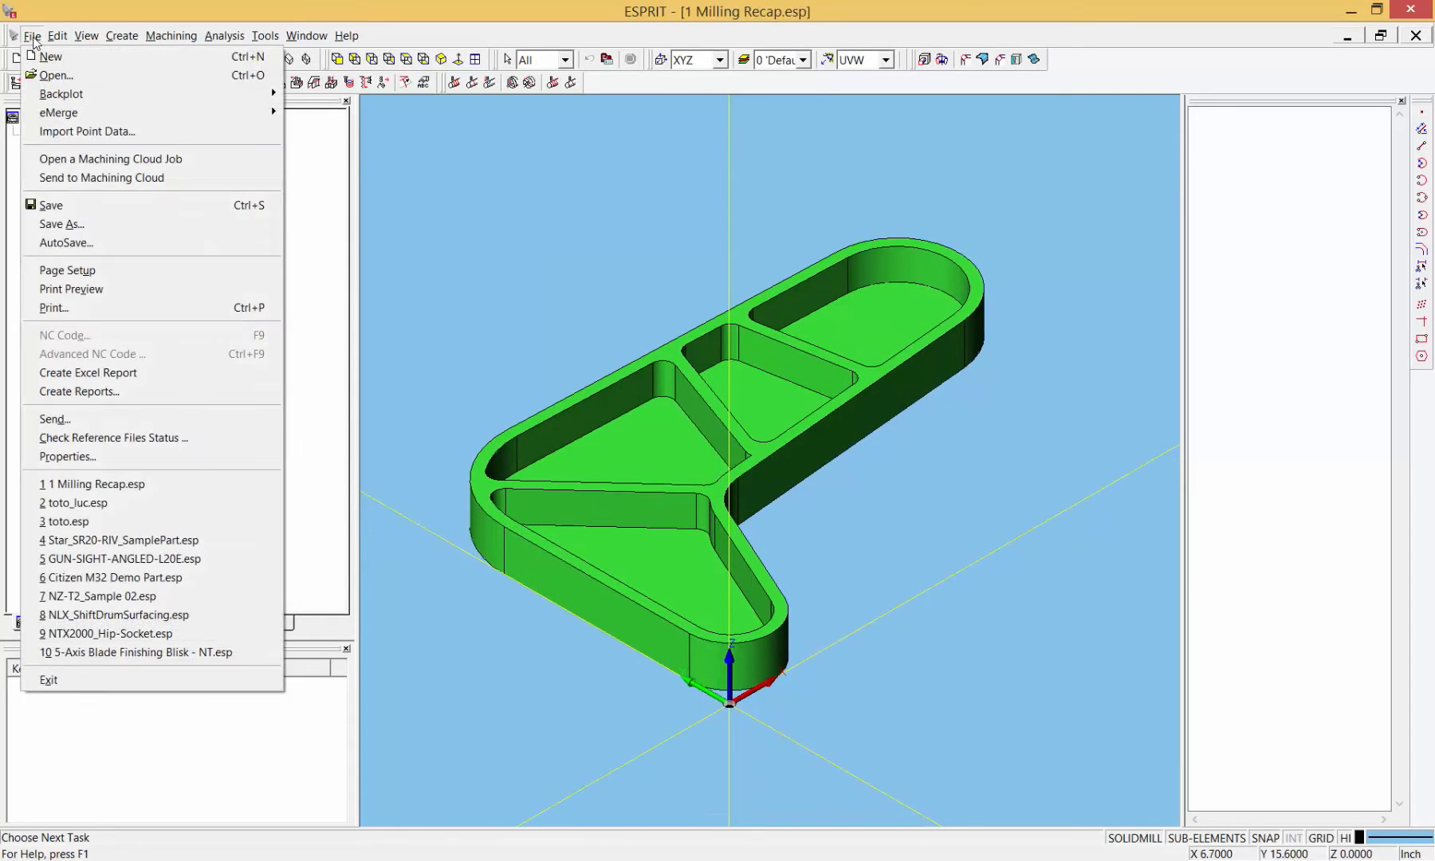
click(34, 37)
click(33, 37)
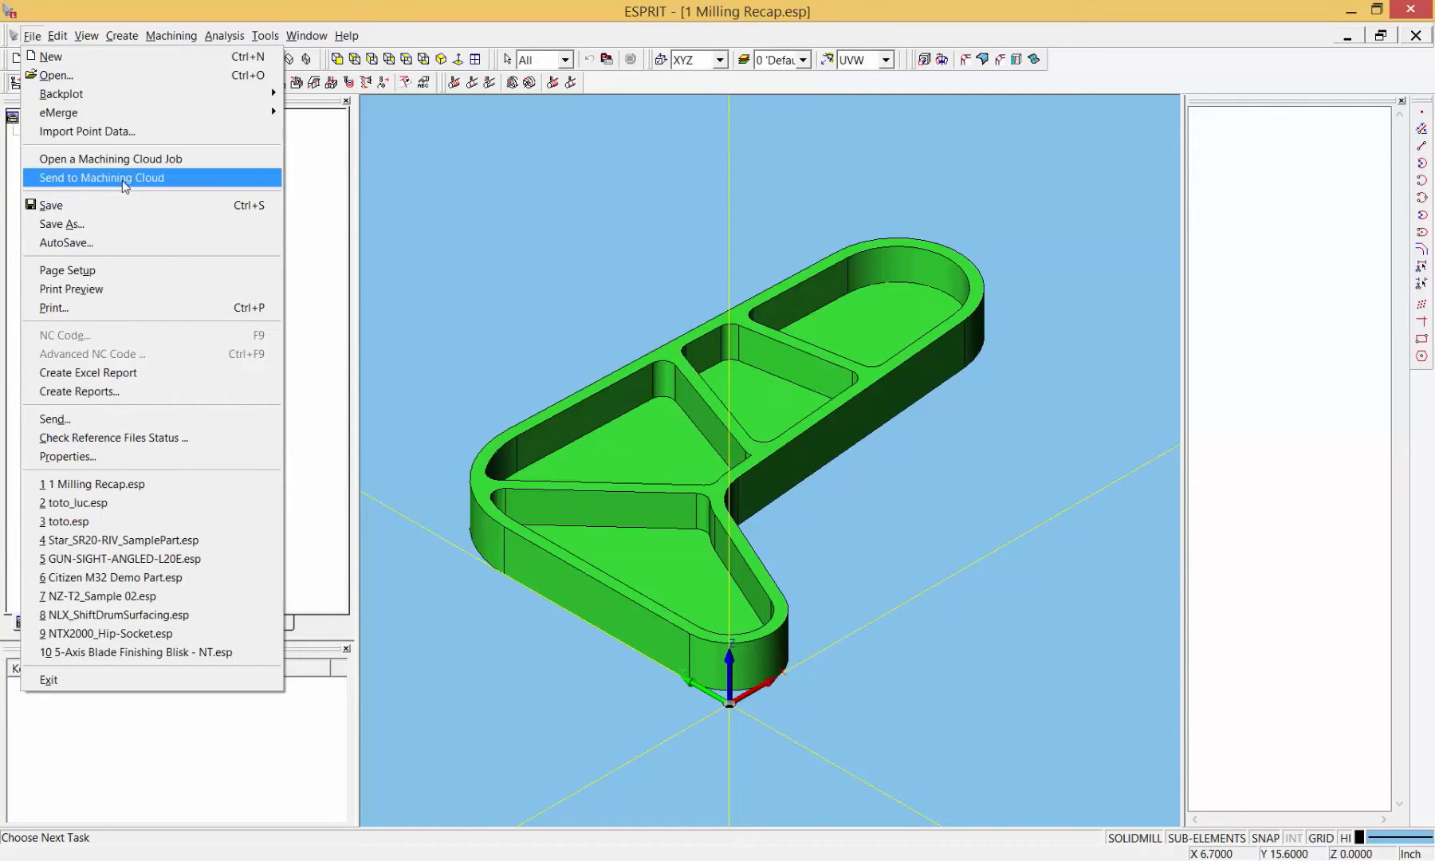
click(558, 262)
middle_drag(557, 262, 557, 327)
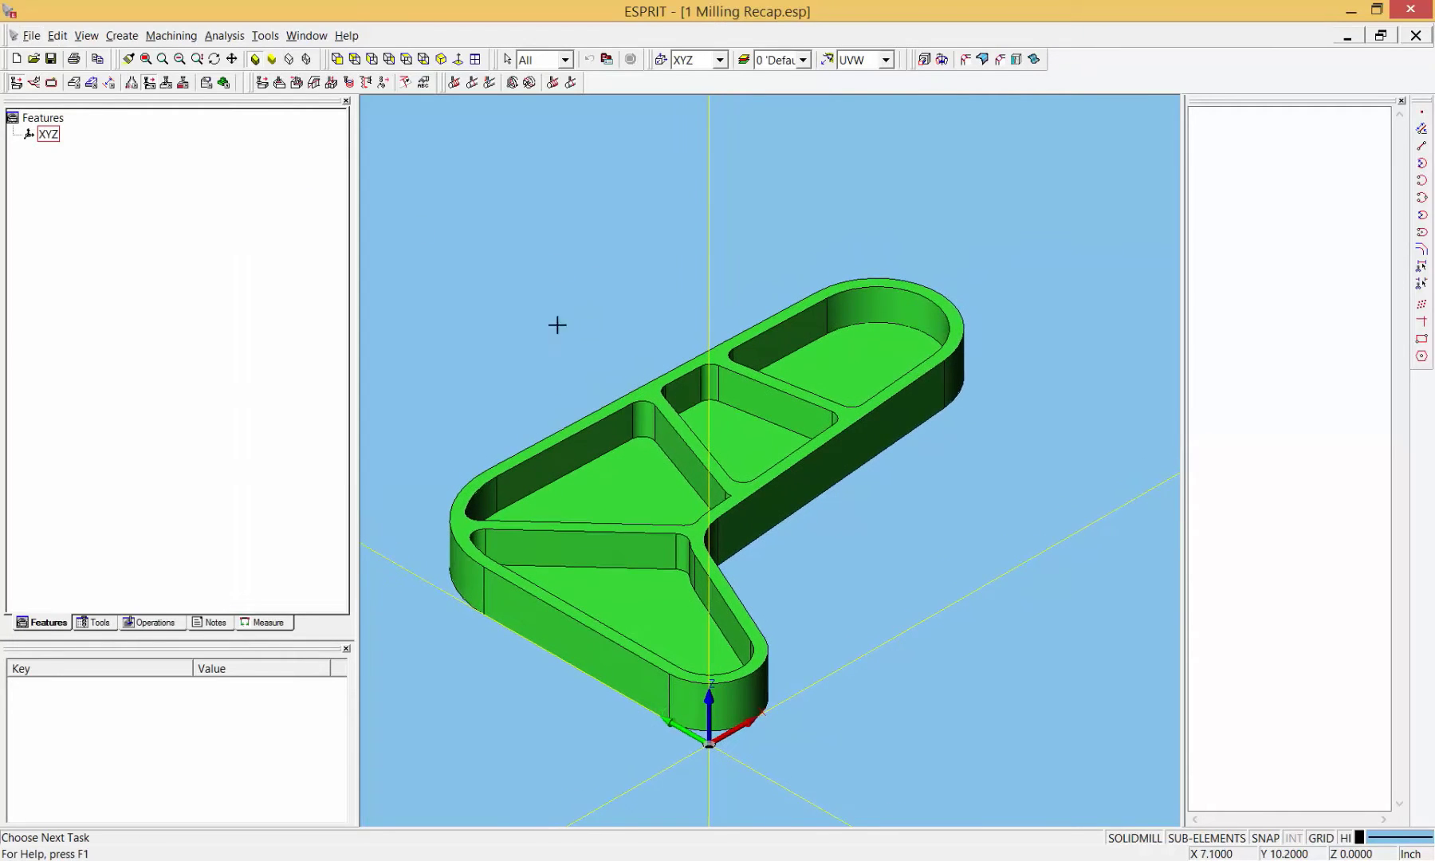
Step: Select the whole solid part and generate its boundary and pocket features automatically
click(457, 257)
click(959, 669)
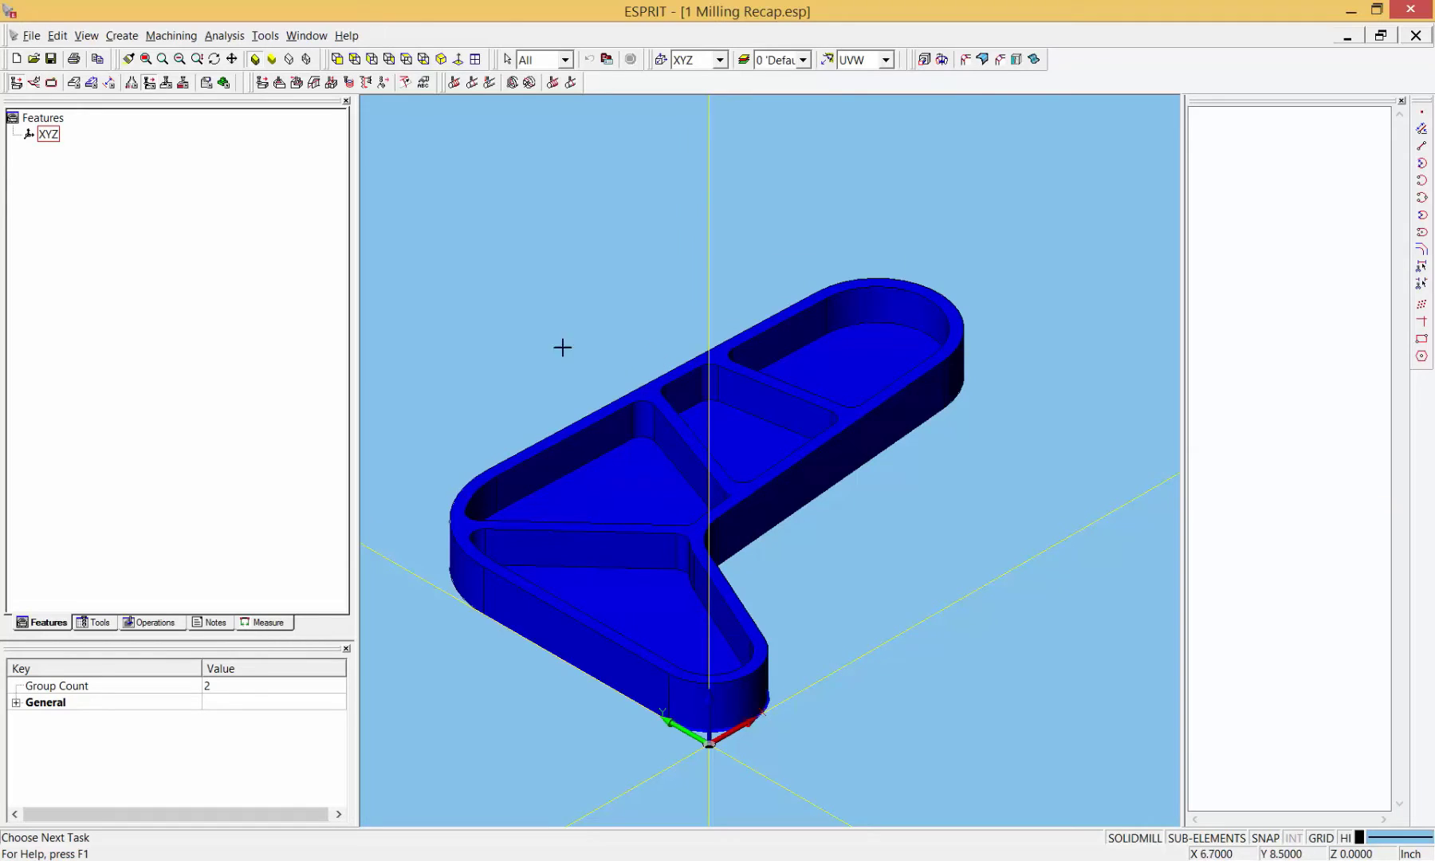
click(92, 82)
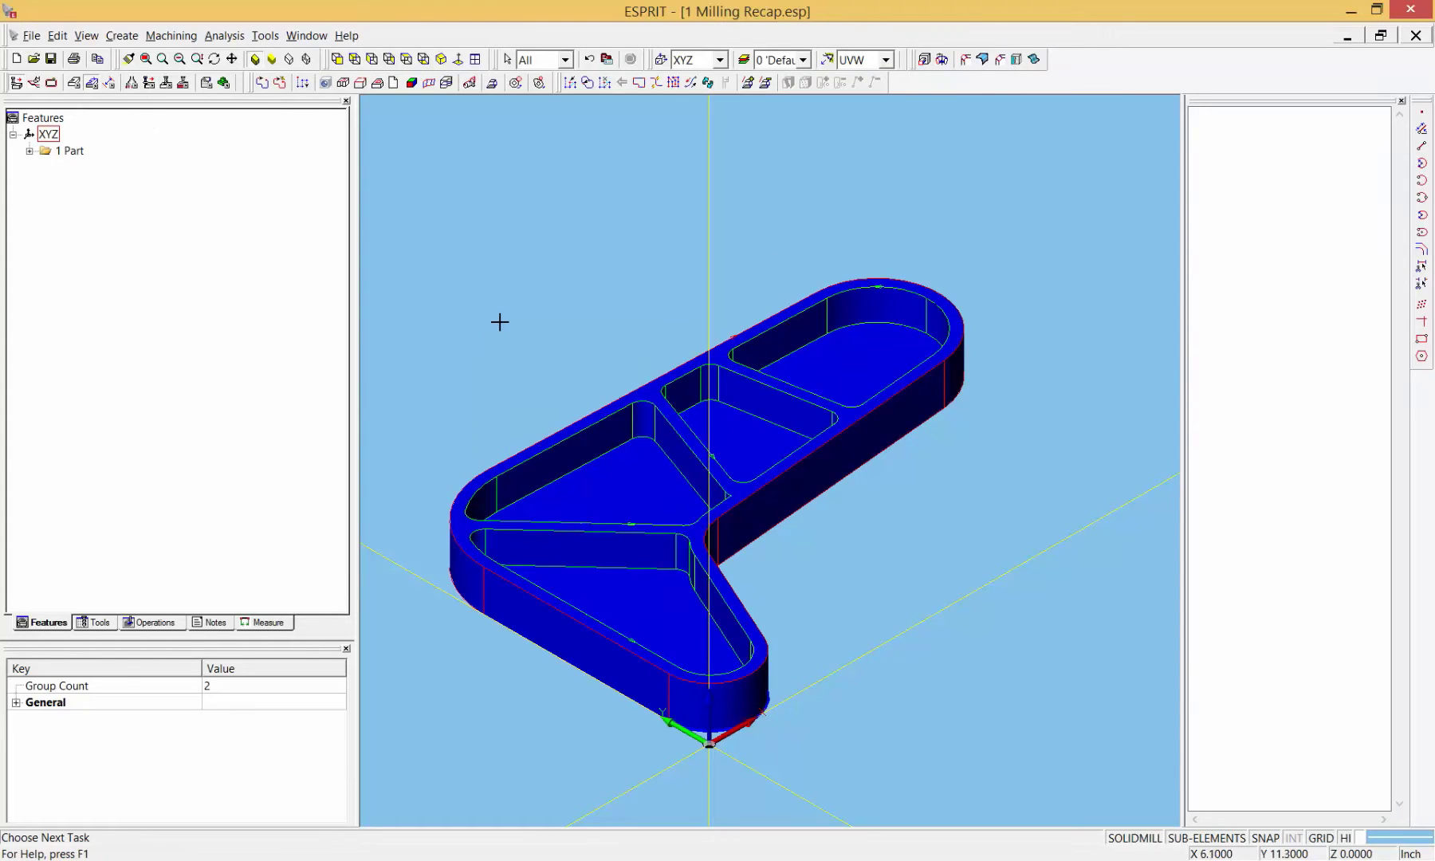
click(402, 324)
Step: Export the 1 Part folder with all its boundary and pocket features to Machining Cloud as 1 Milling Recap.xml on the Desktop, replacing the existing file
click(30, 152)
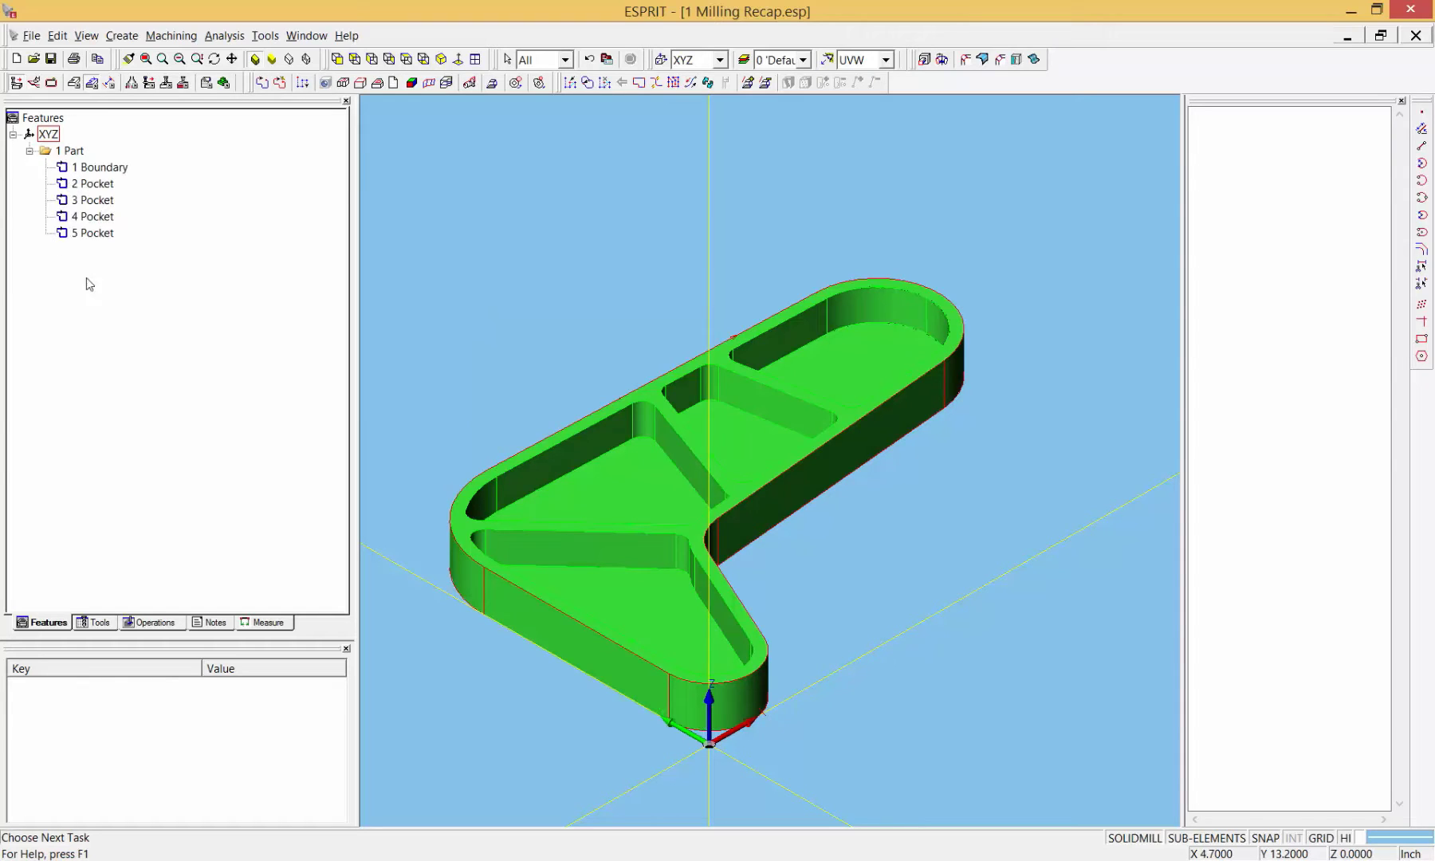
click(96, 234)
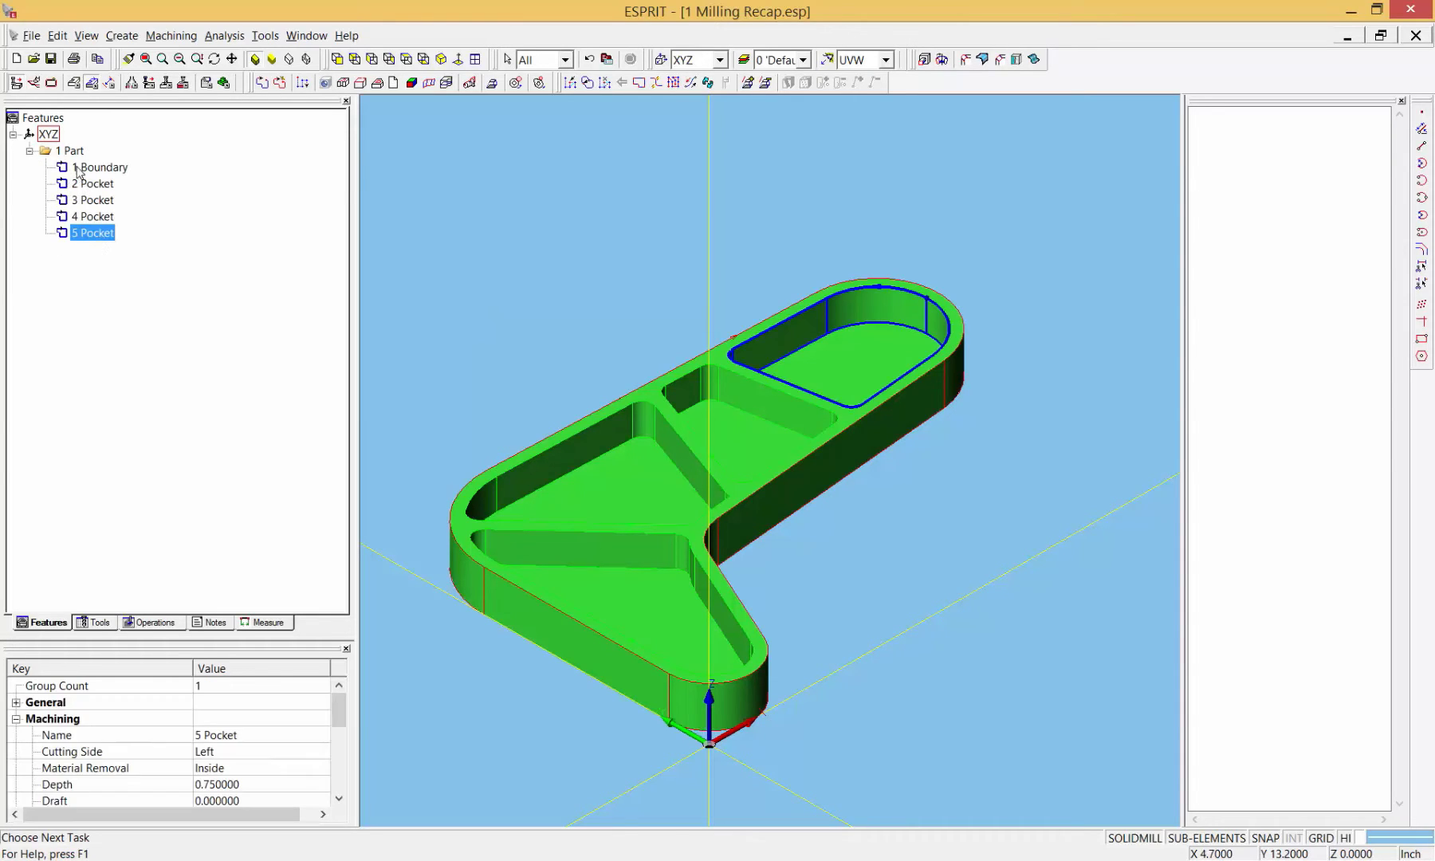
click(72, 153)
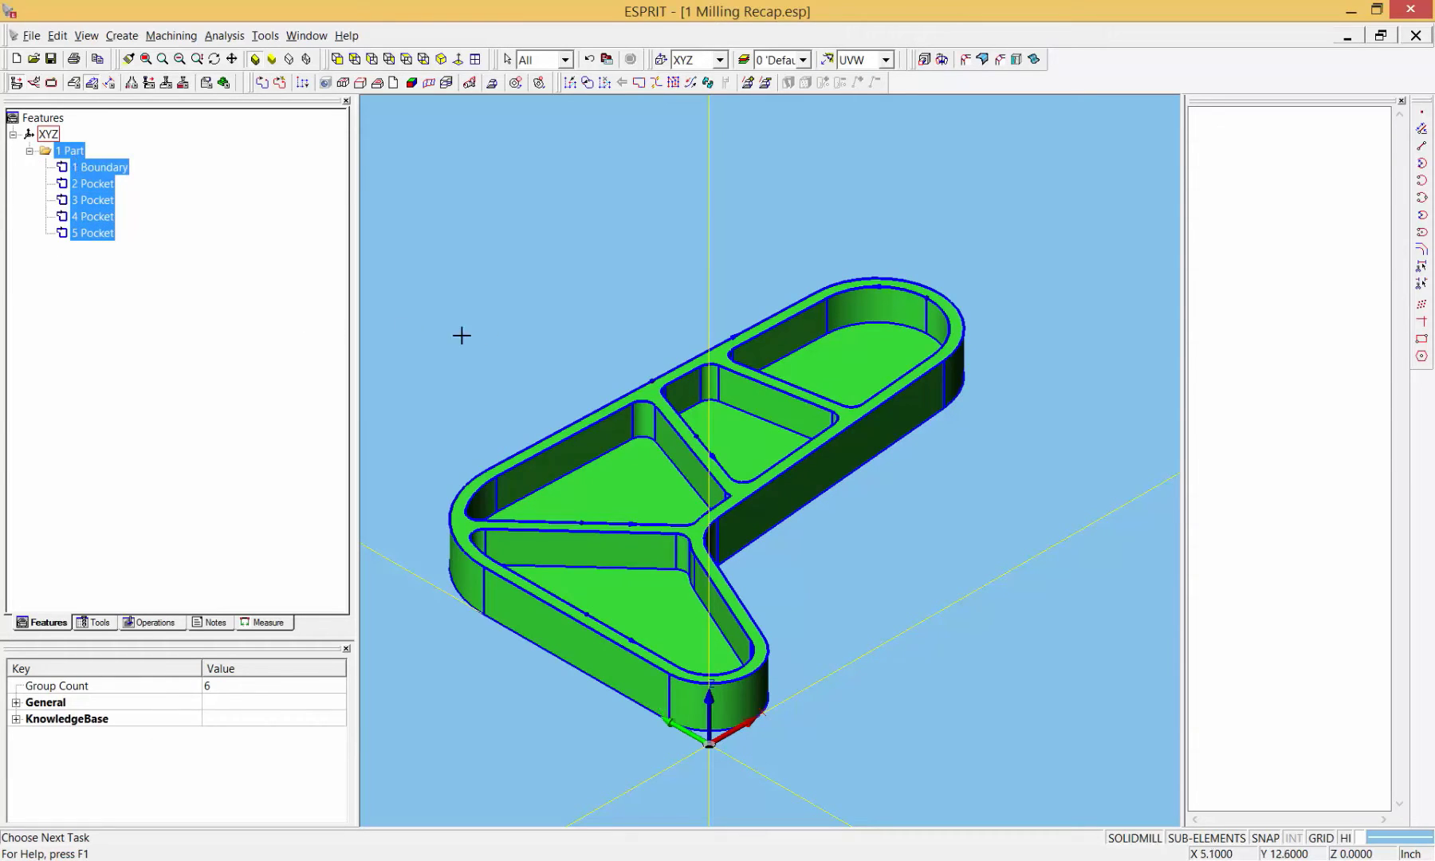
click(32, 36)
mouse_move(75, 100)
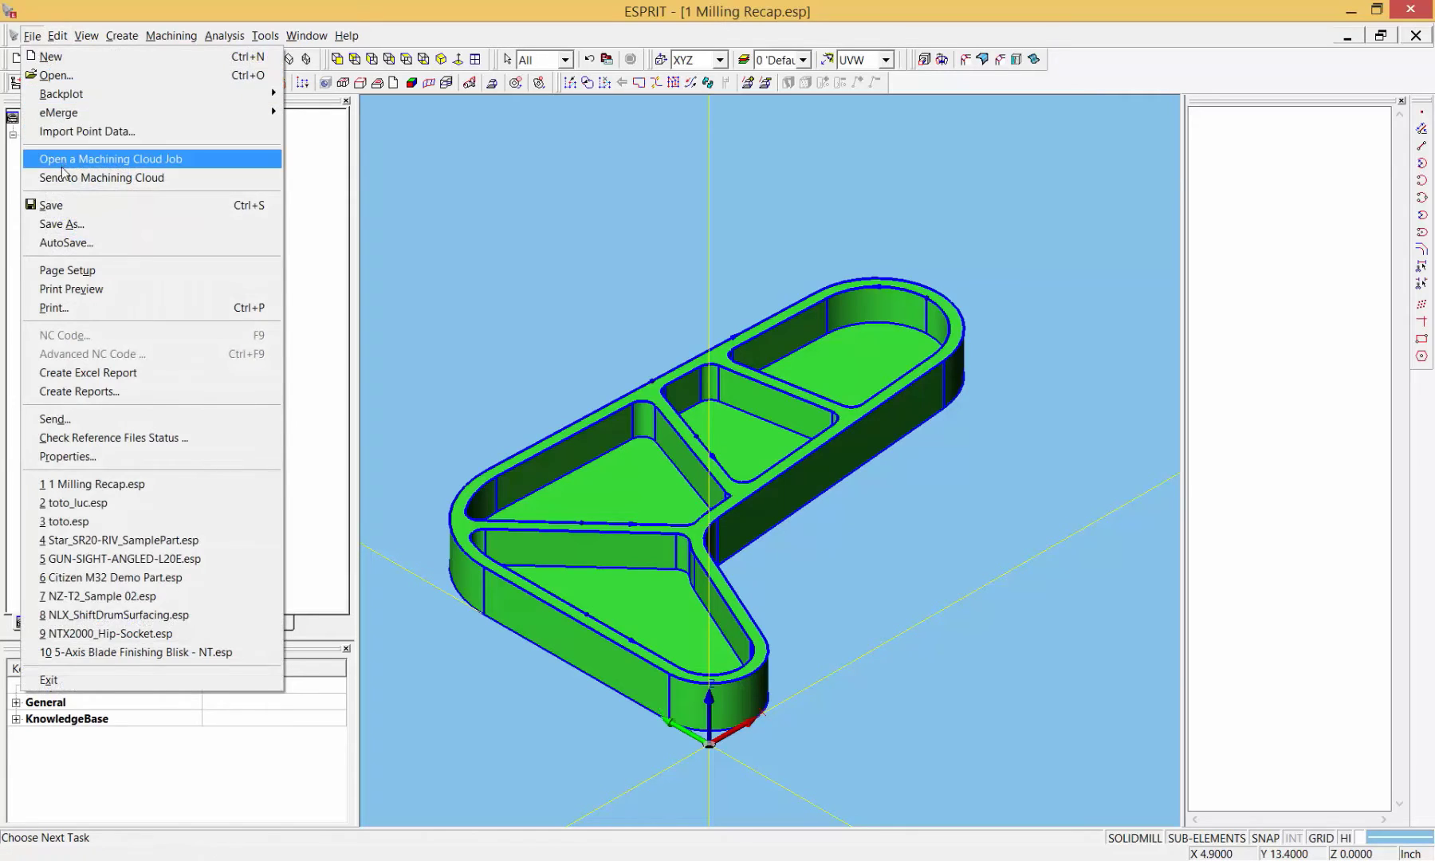
click(102, 177)
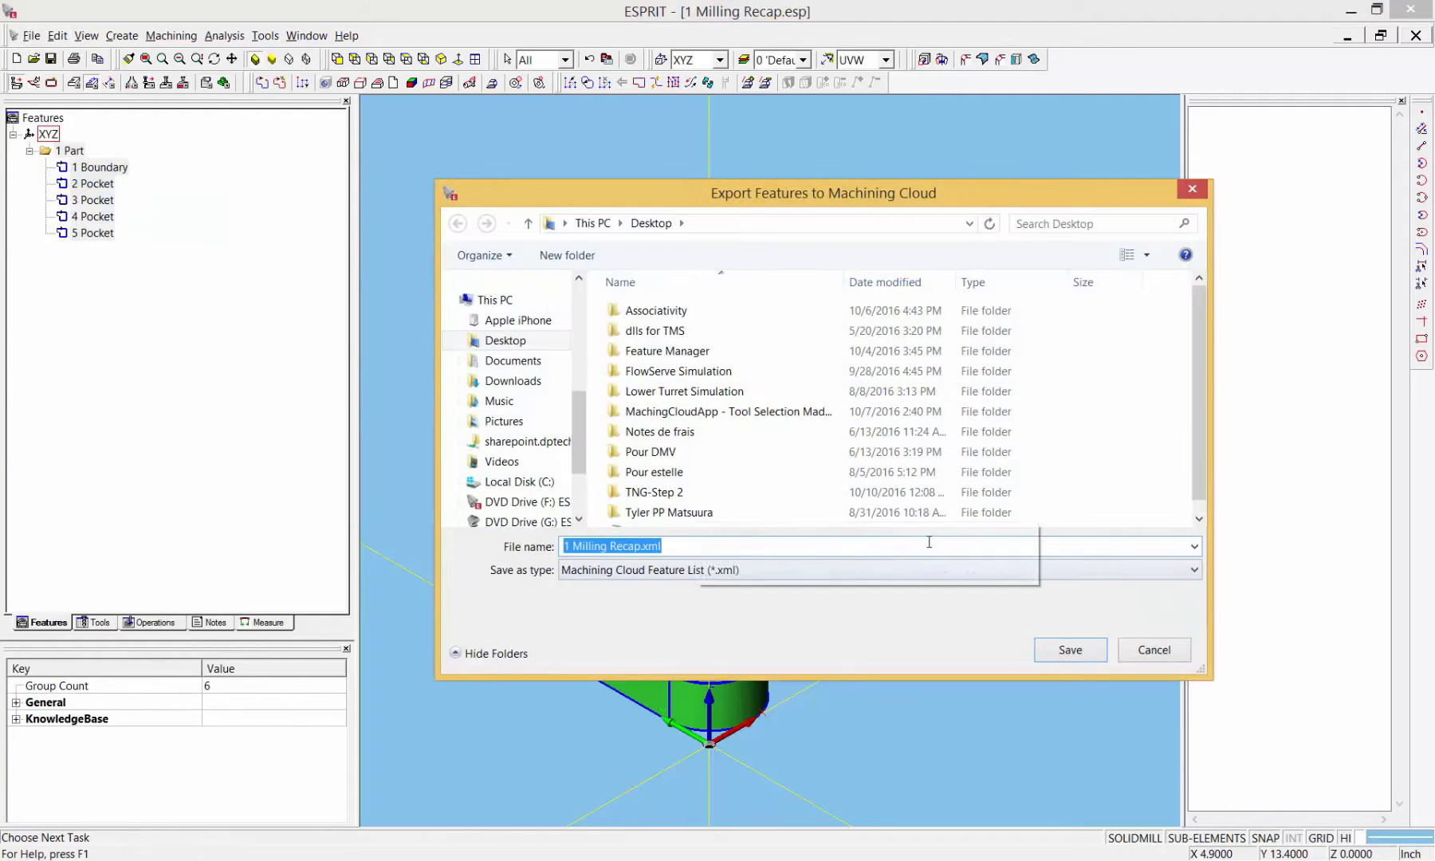
scroll(1198, 448, down, 2)
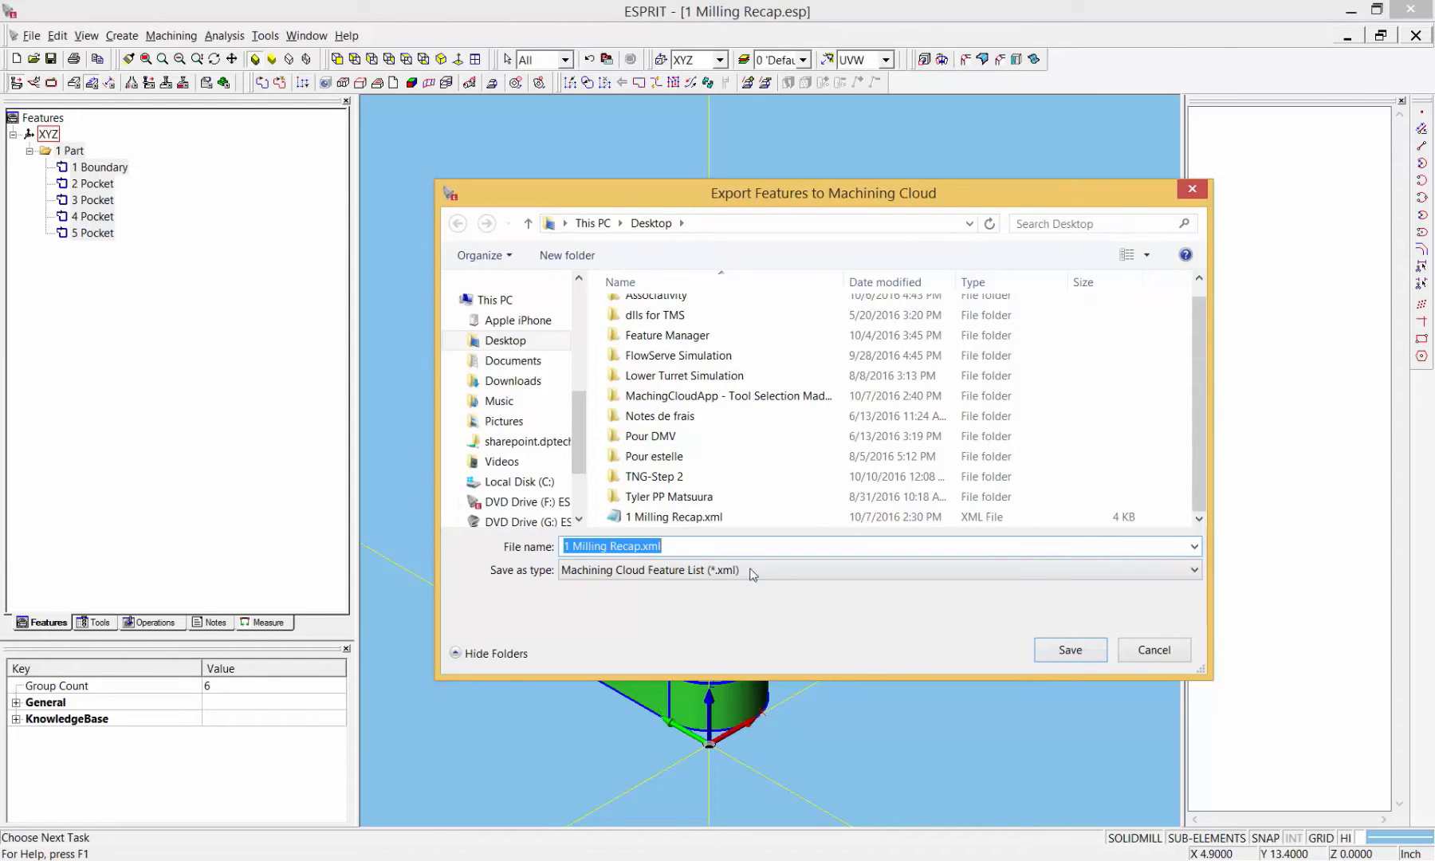
click(1070, 650)
click(821, 446)
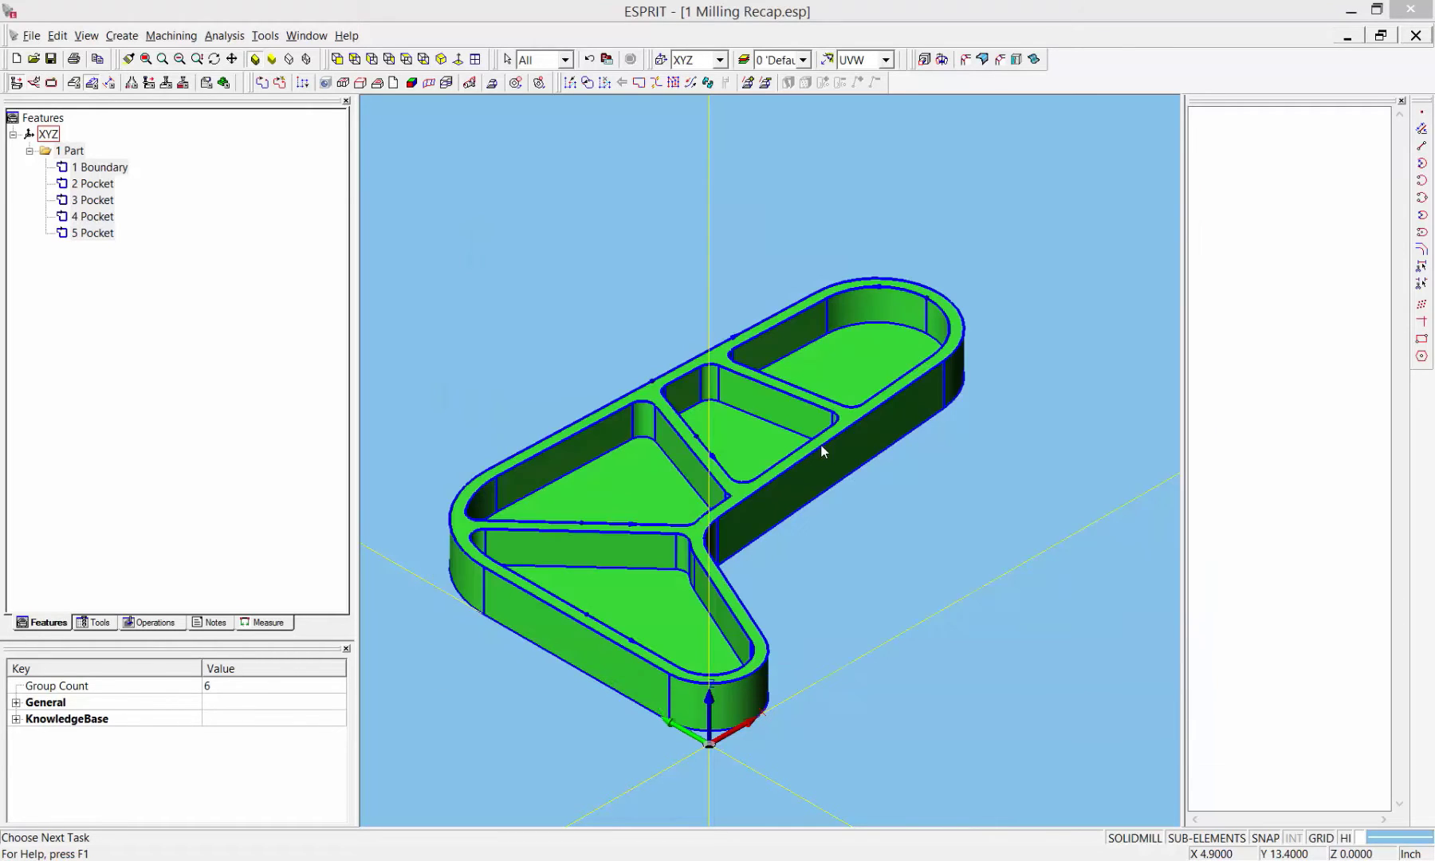
click(603, 373)
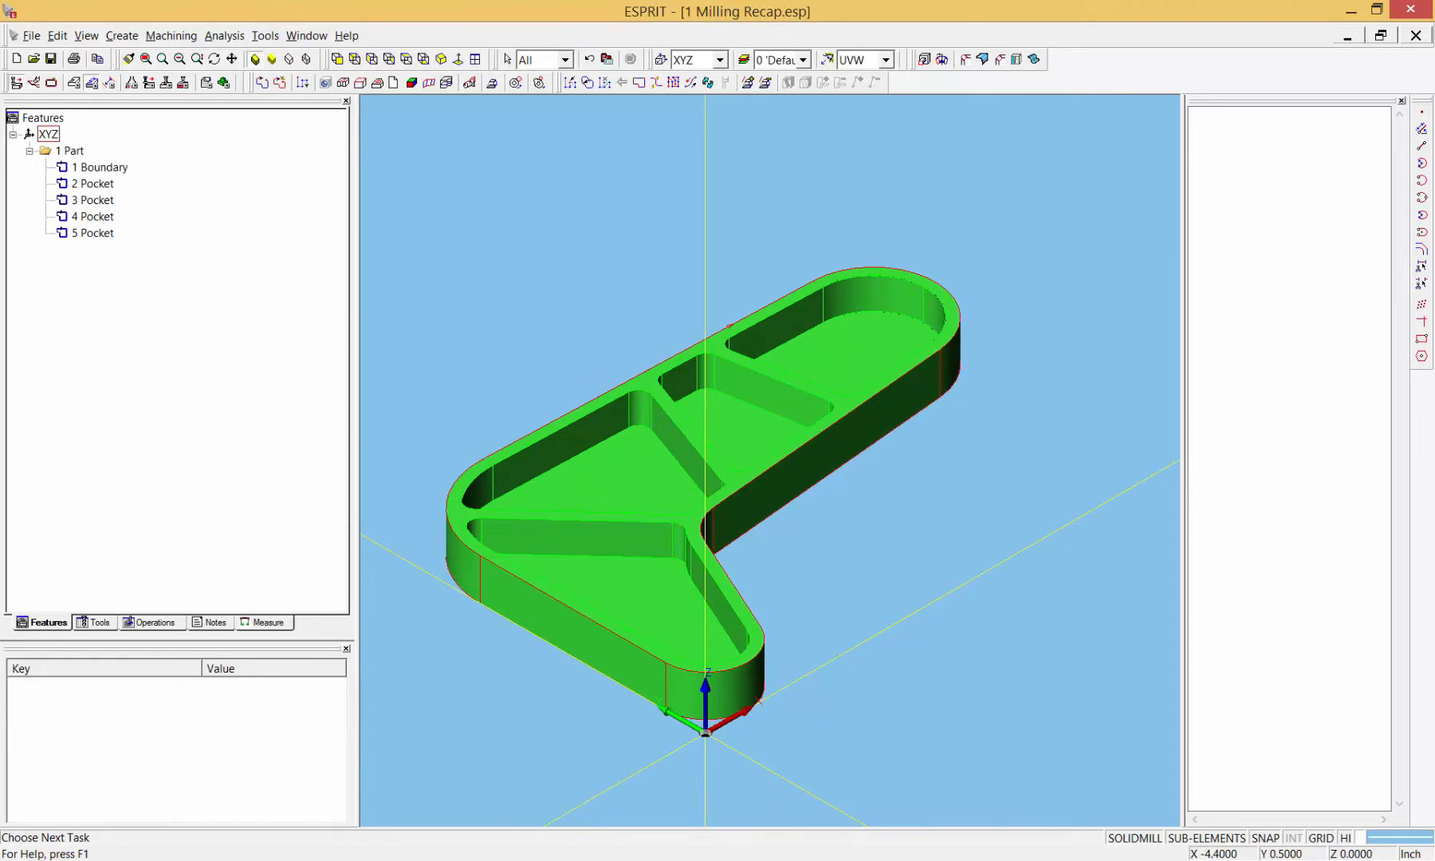
Step: Switch to the MachiningCloud App and create a new job in Job Management
click(455, 859)
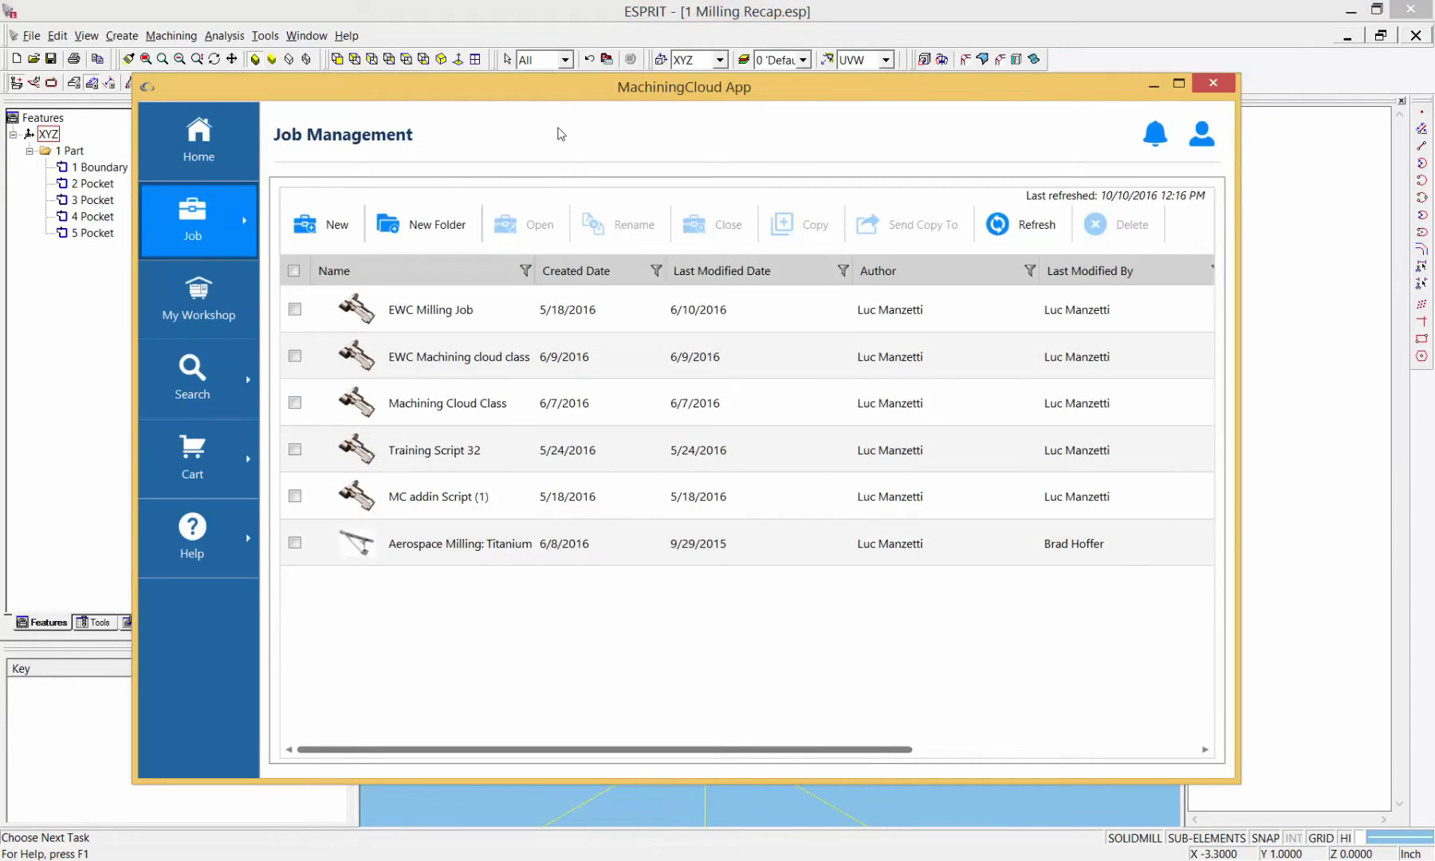
drag(560, 87, 554, 74)
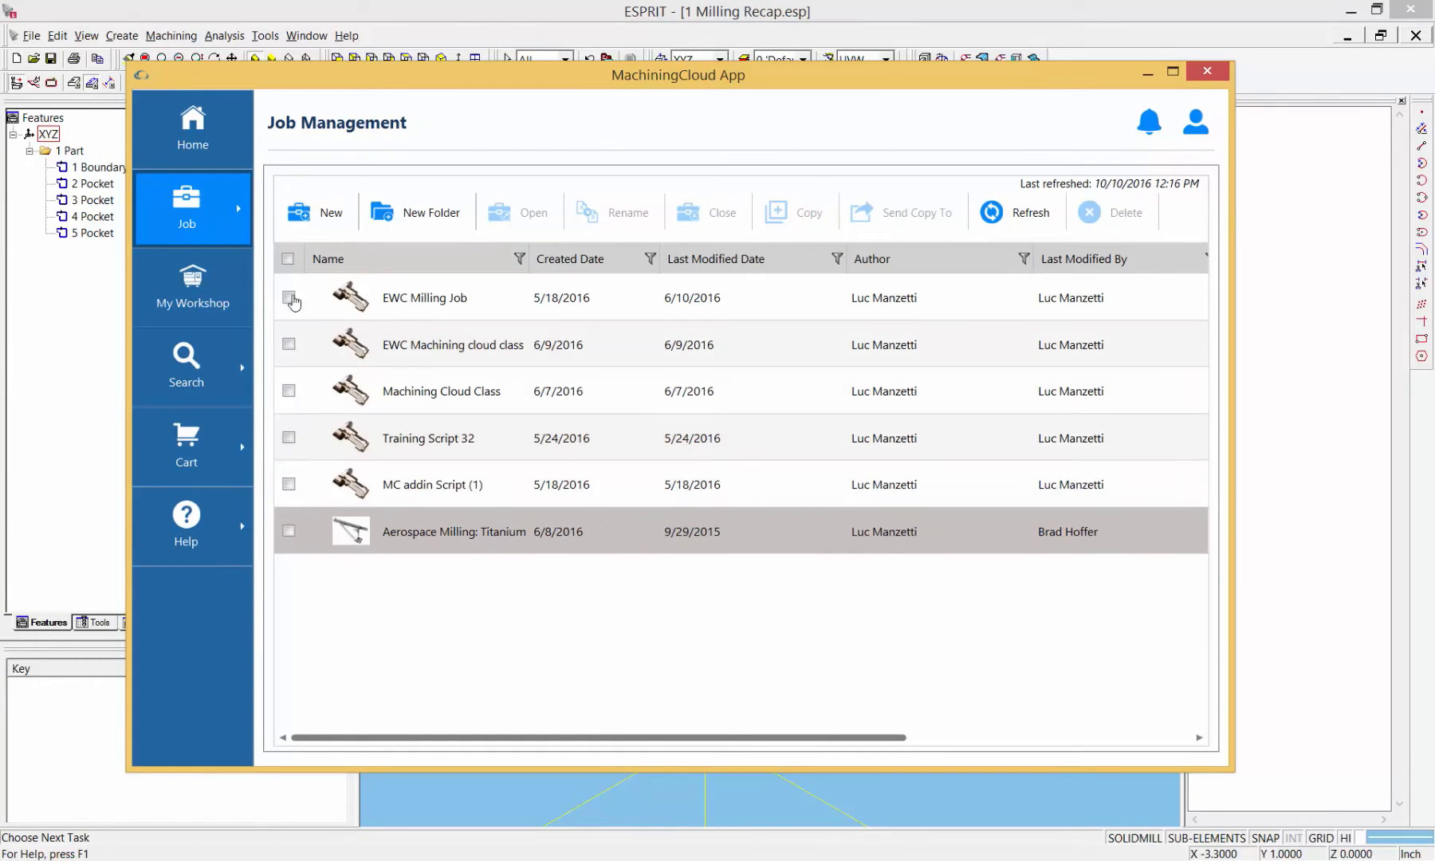
click(210, 147)
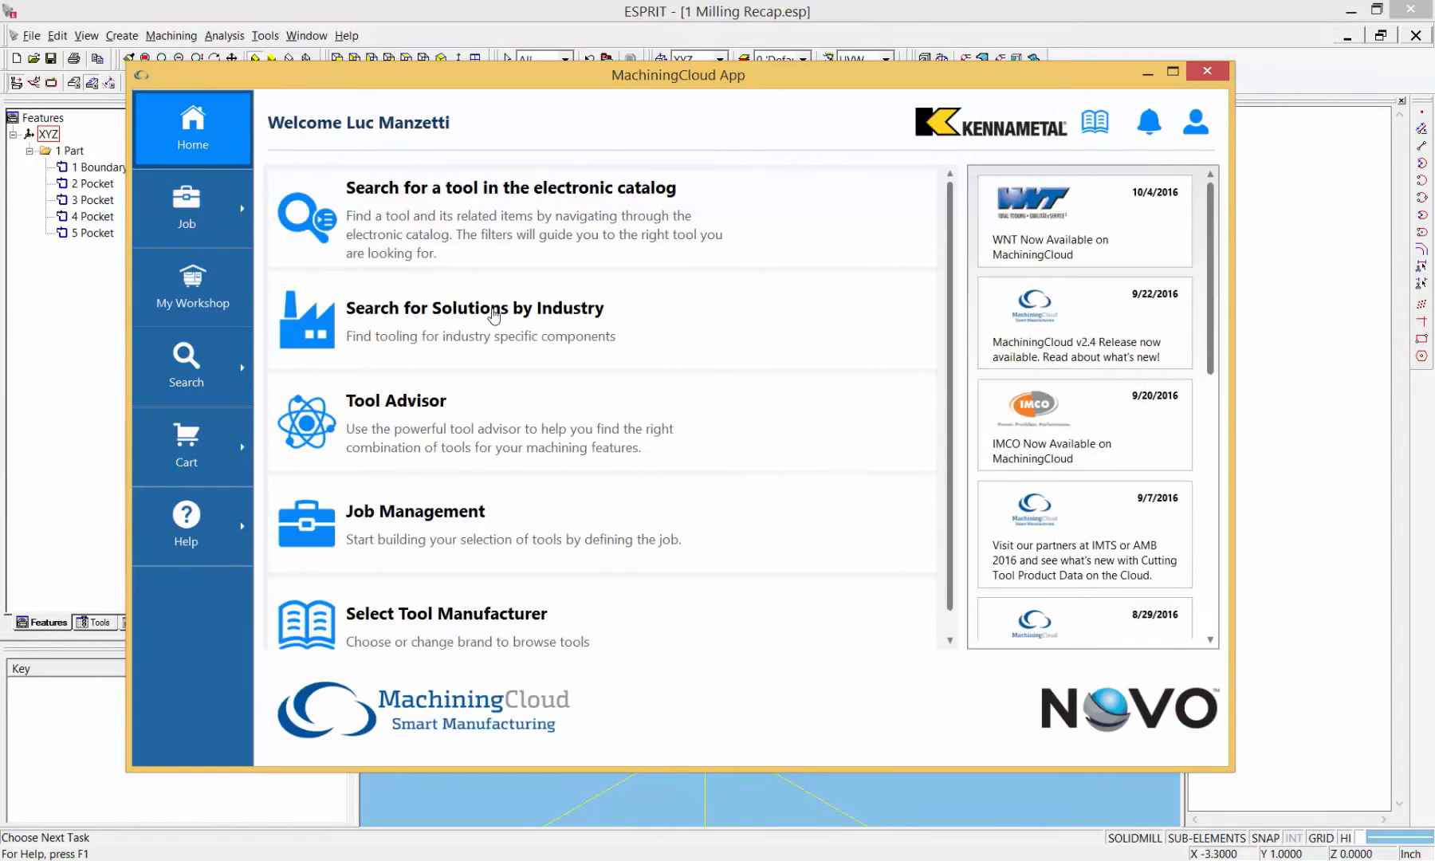
click(224, 206)
click(359, 204)
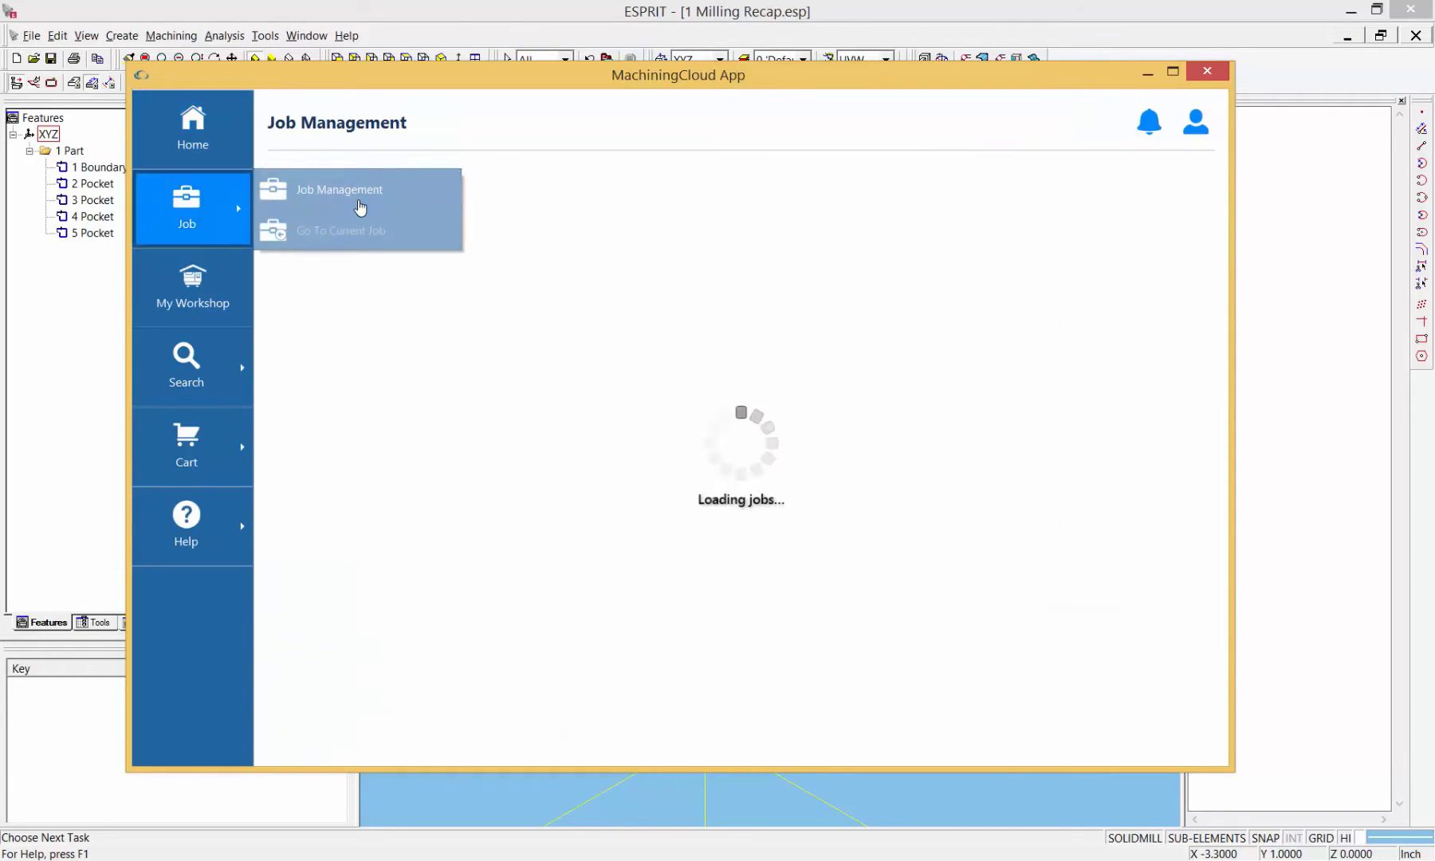
click(321, 211)
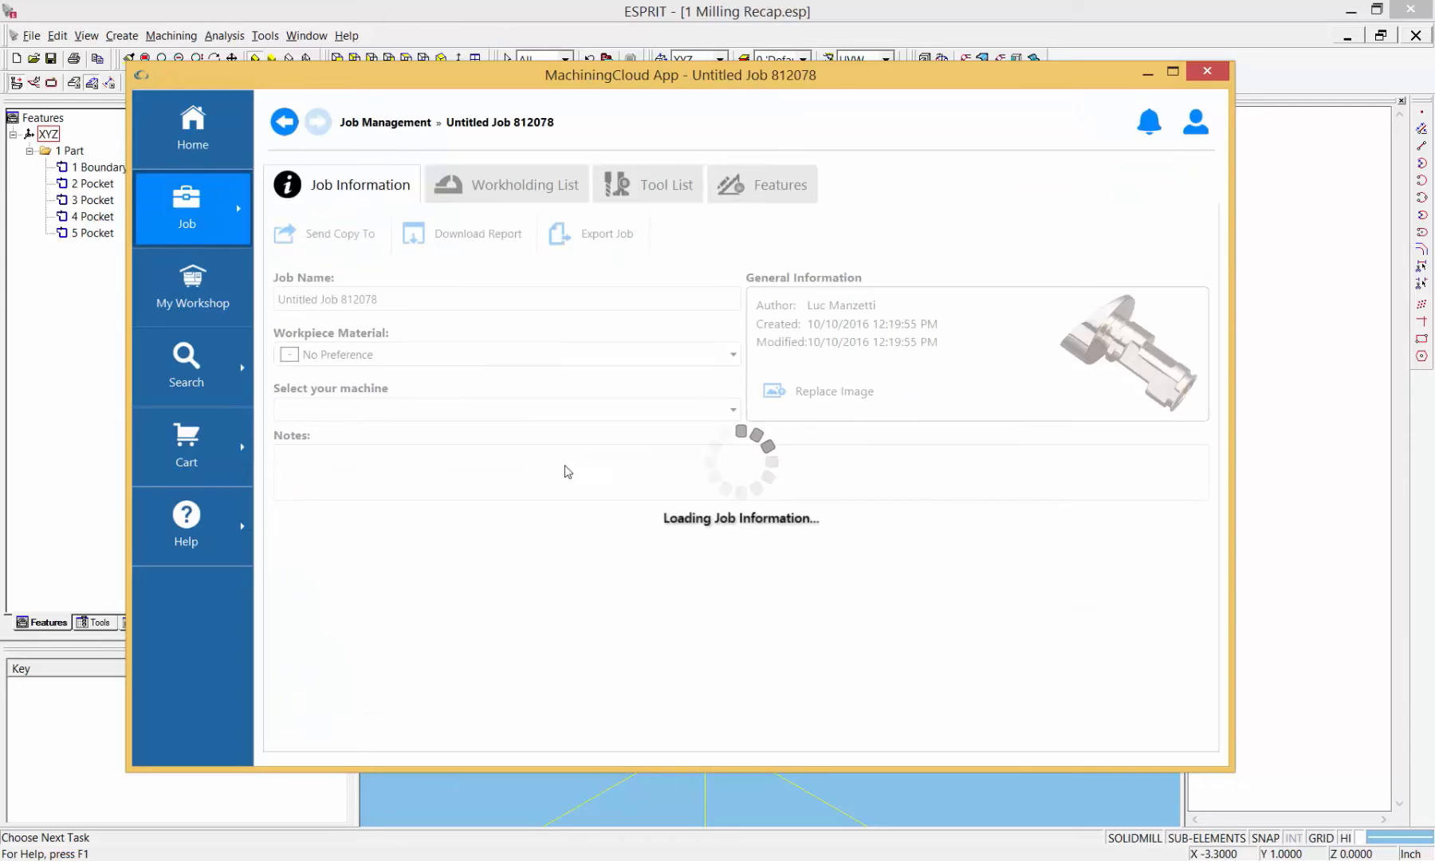
Step: Name the job Machining Cloud Addin Presentation and set its workpiece material to Steel
triple_click(384, 294)
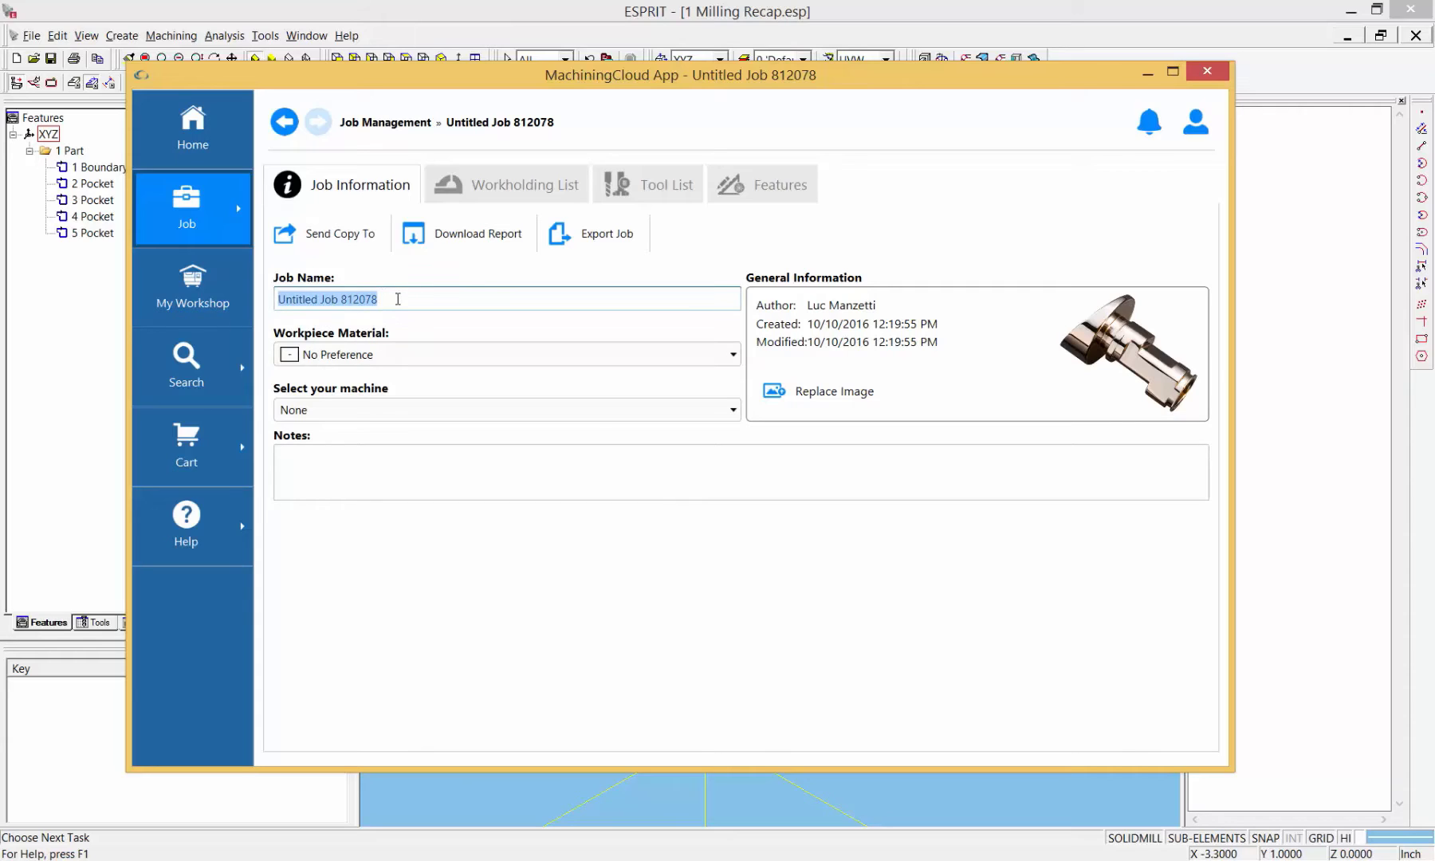
text(Machinin)
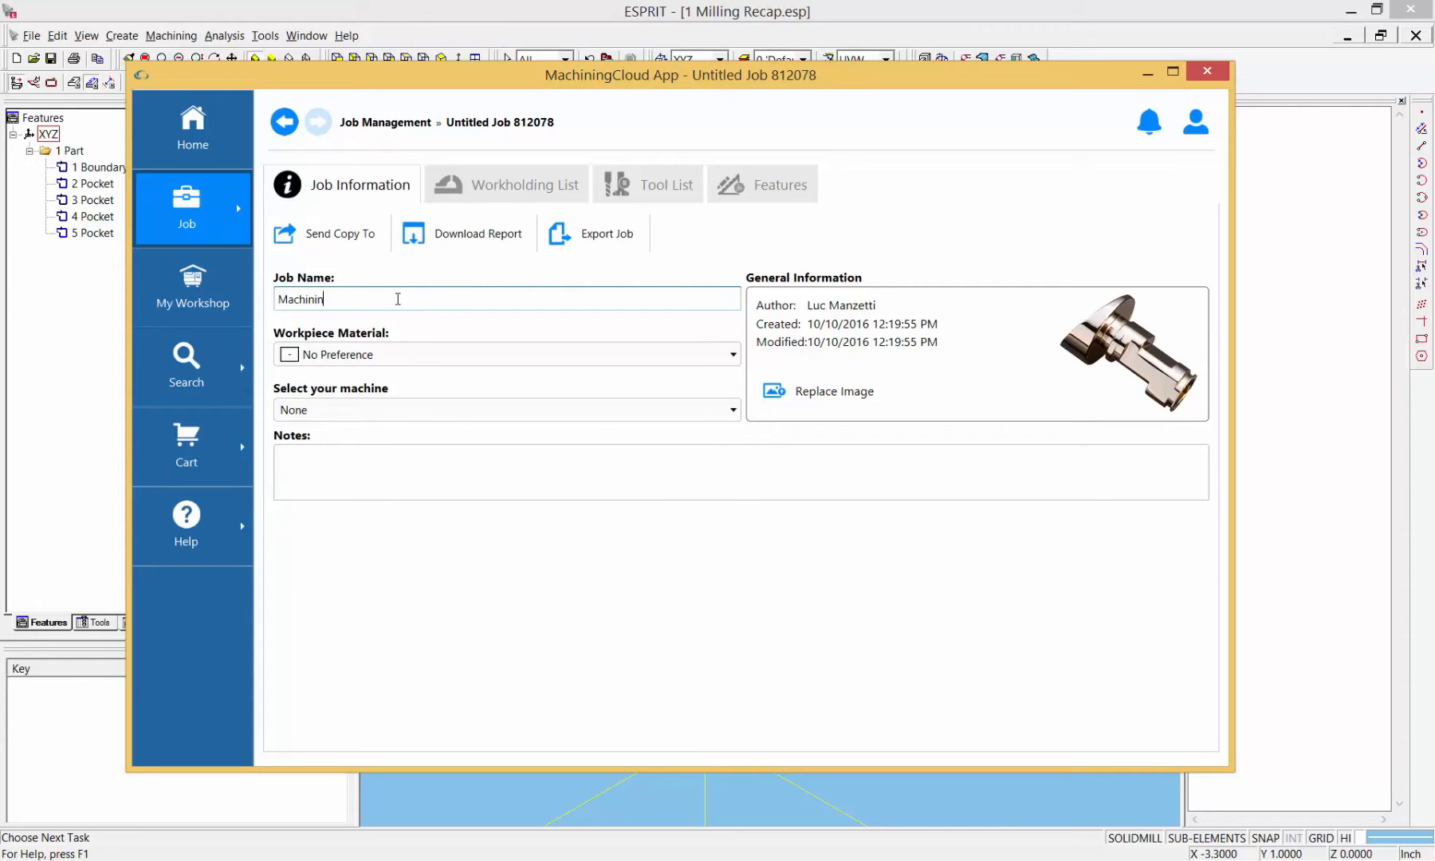
text(g Cloud Addin Presentation)
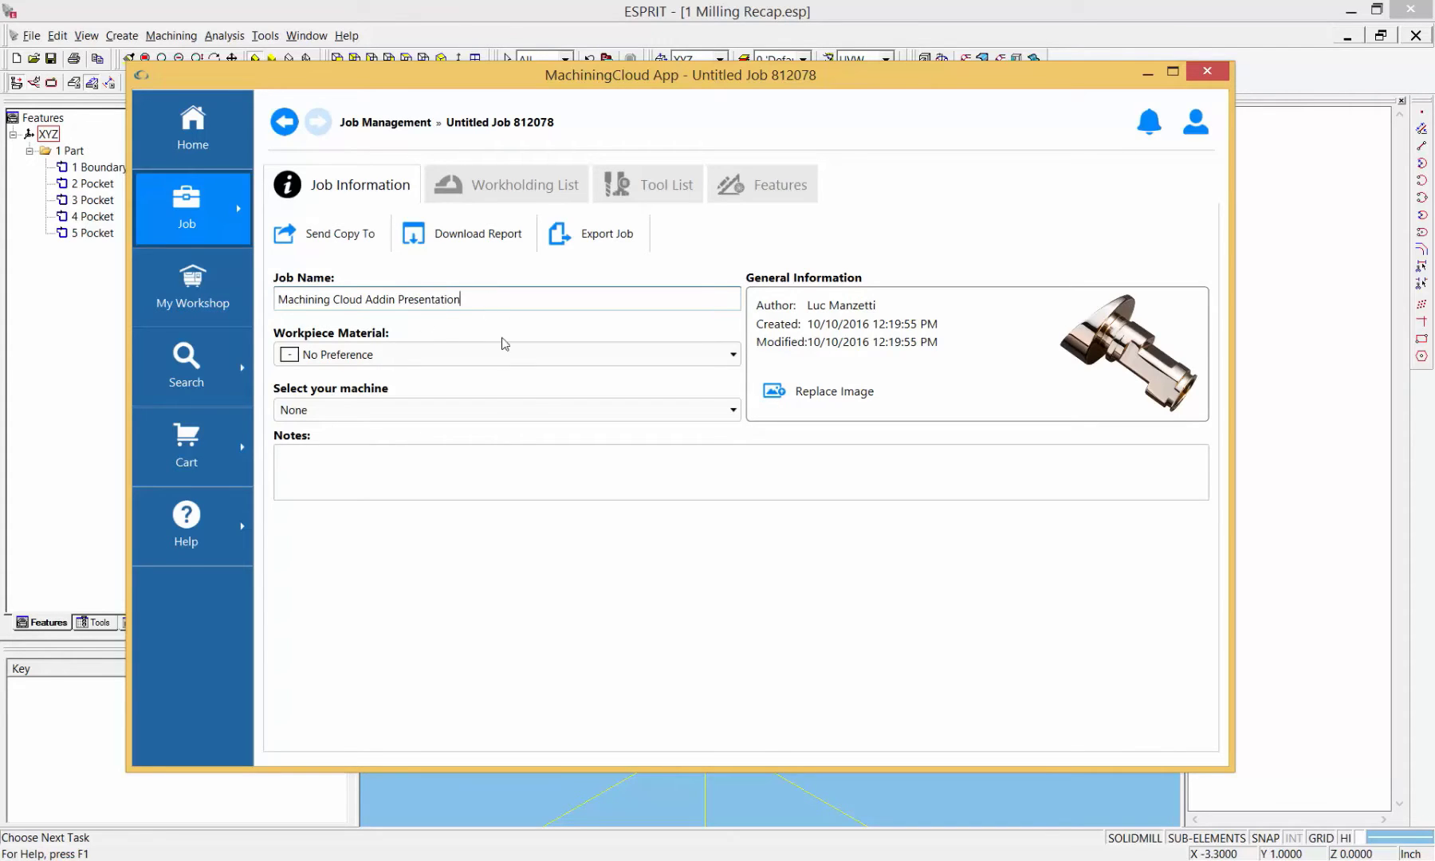
click(723, 355)
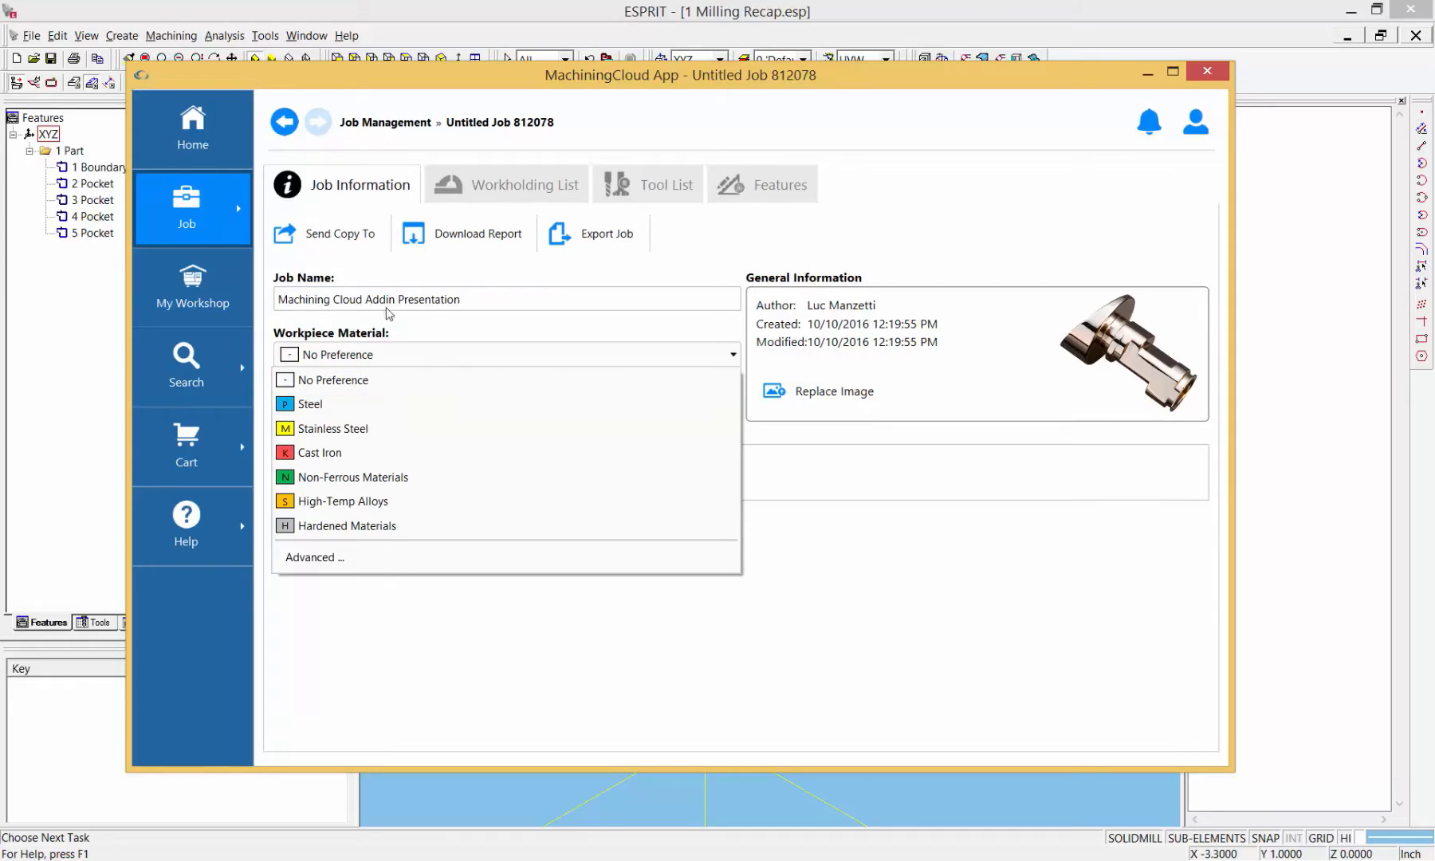
click(311, 404)
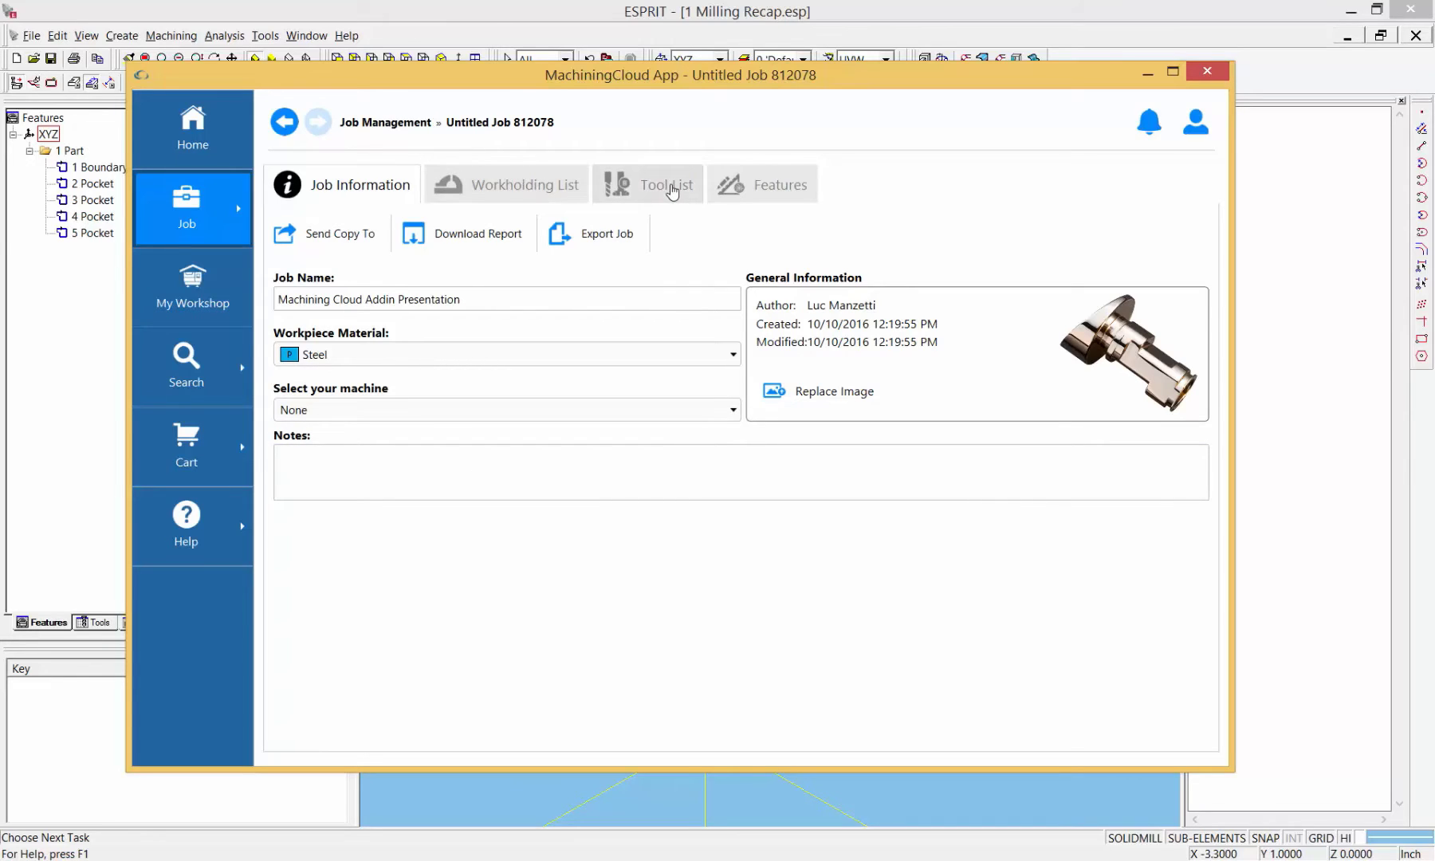
Step: Import the exported features into the job from 1 Milling Recap.xml on the Desktop
click(650, 198)
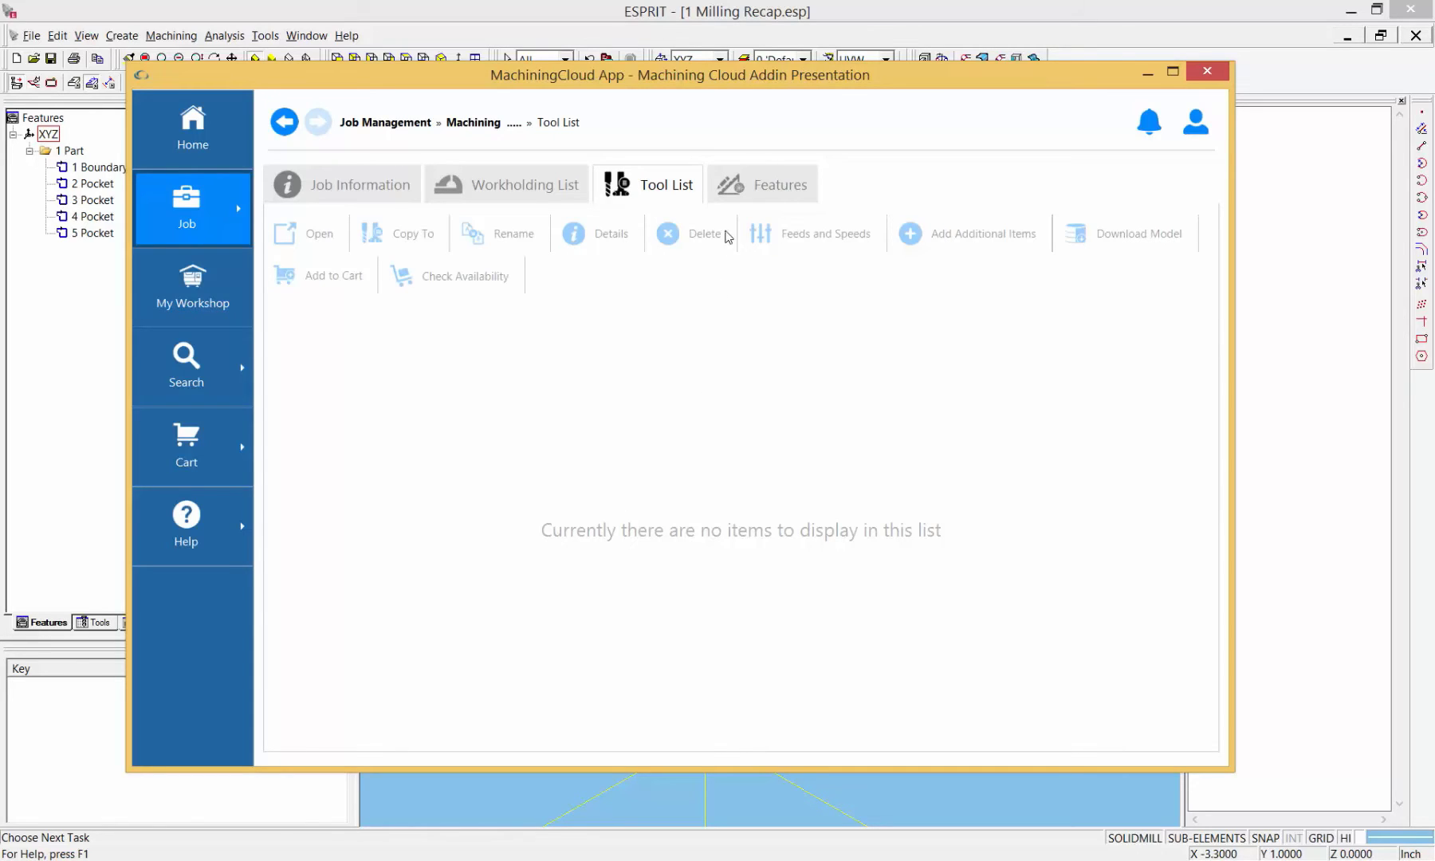
click(778, 182)
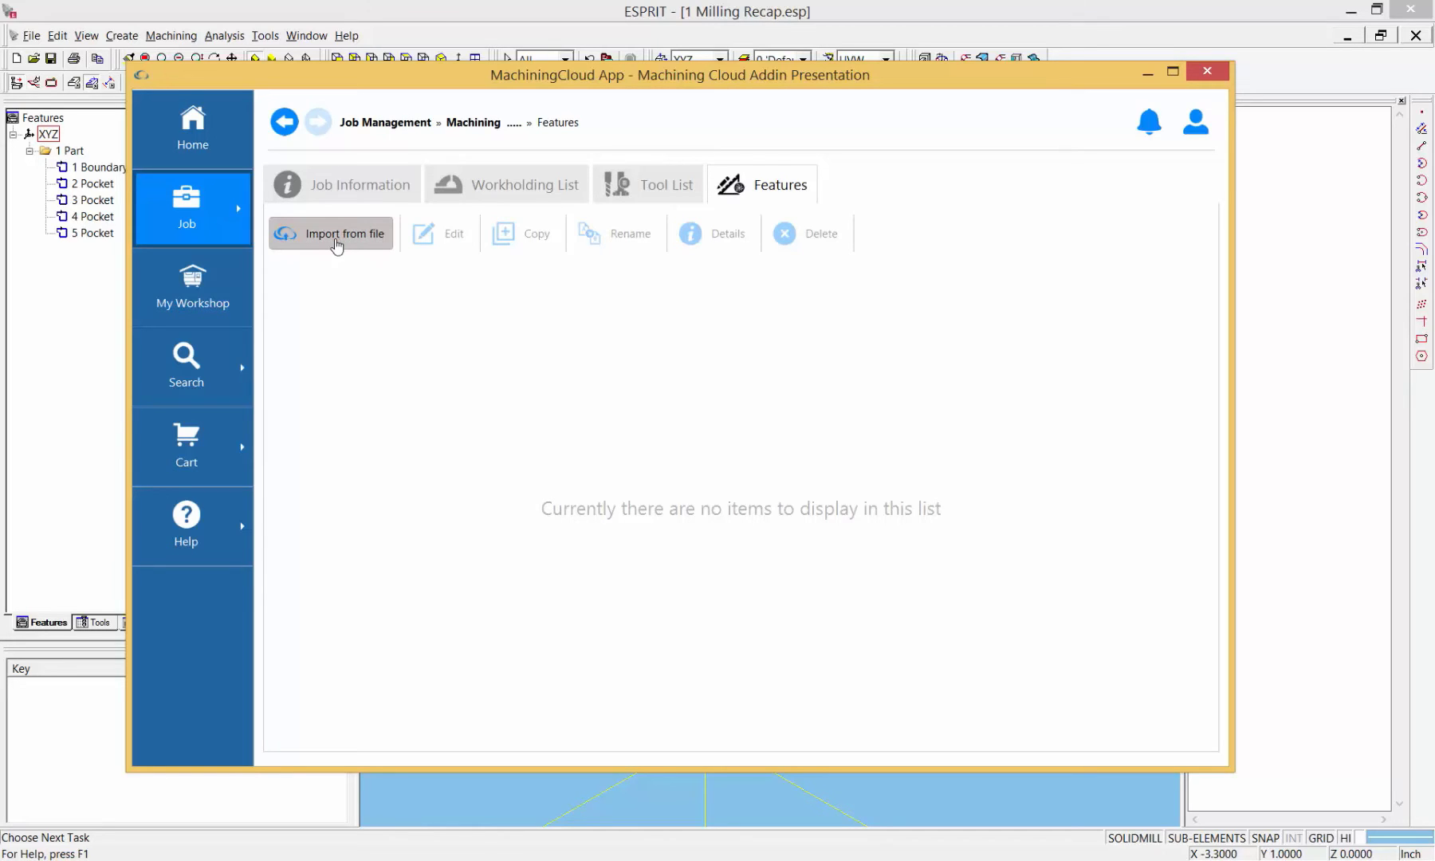
click(351, 236)
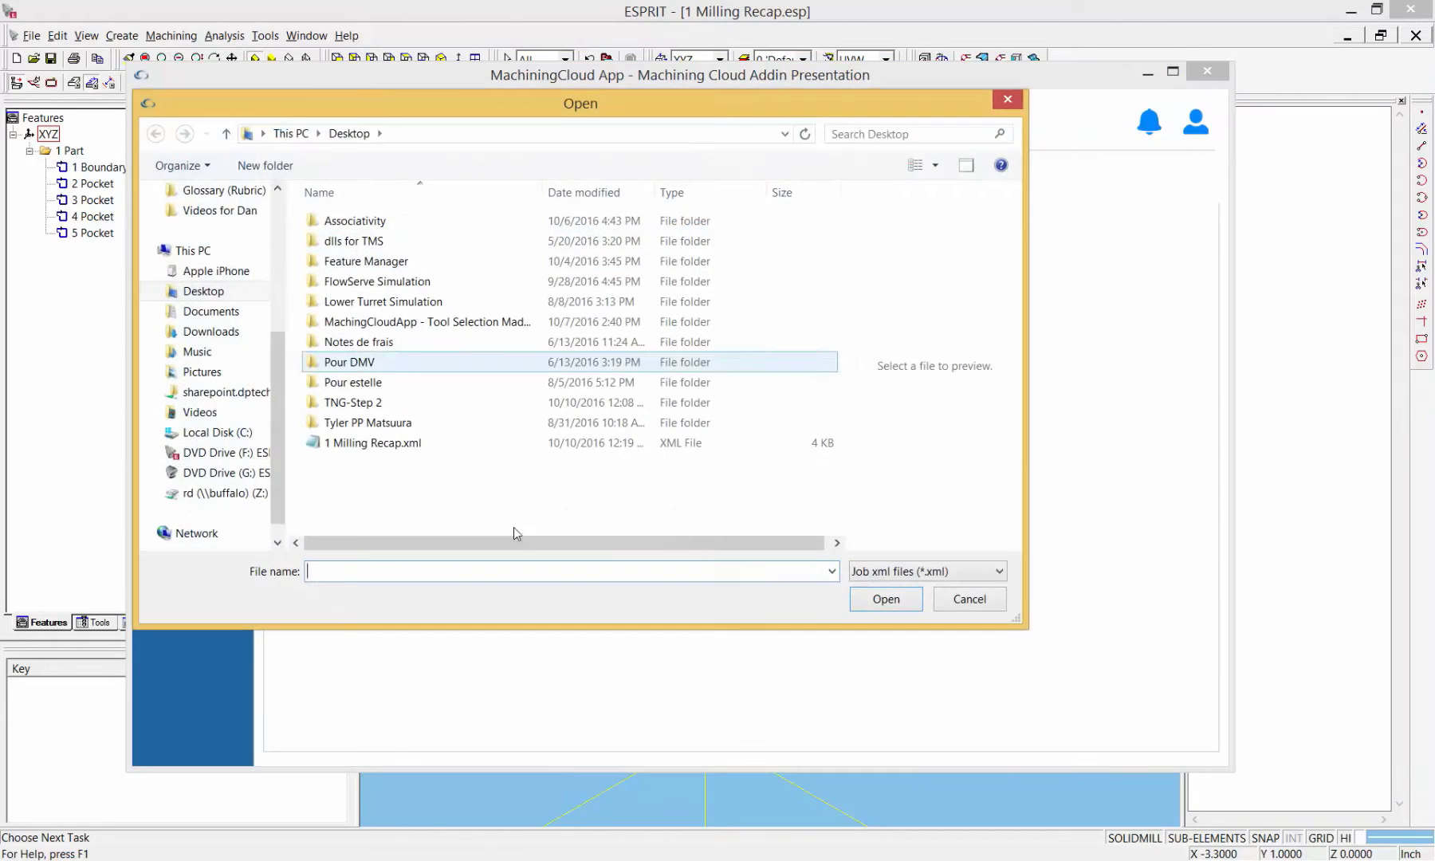
click(391, 445)
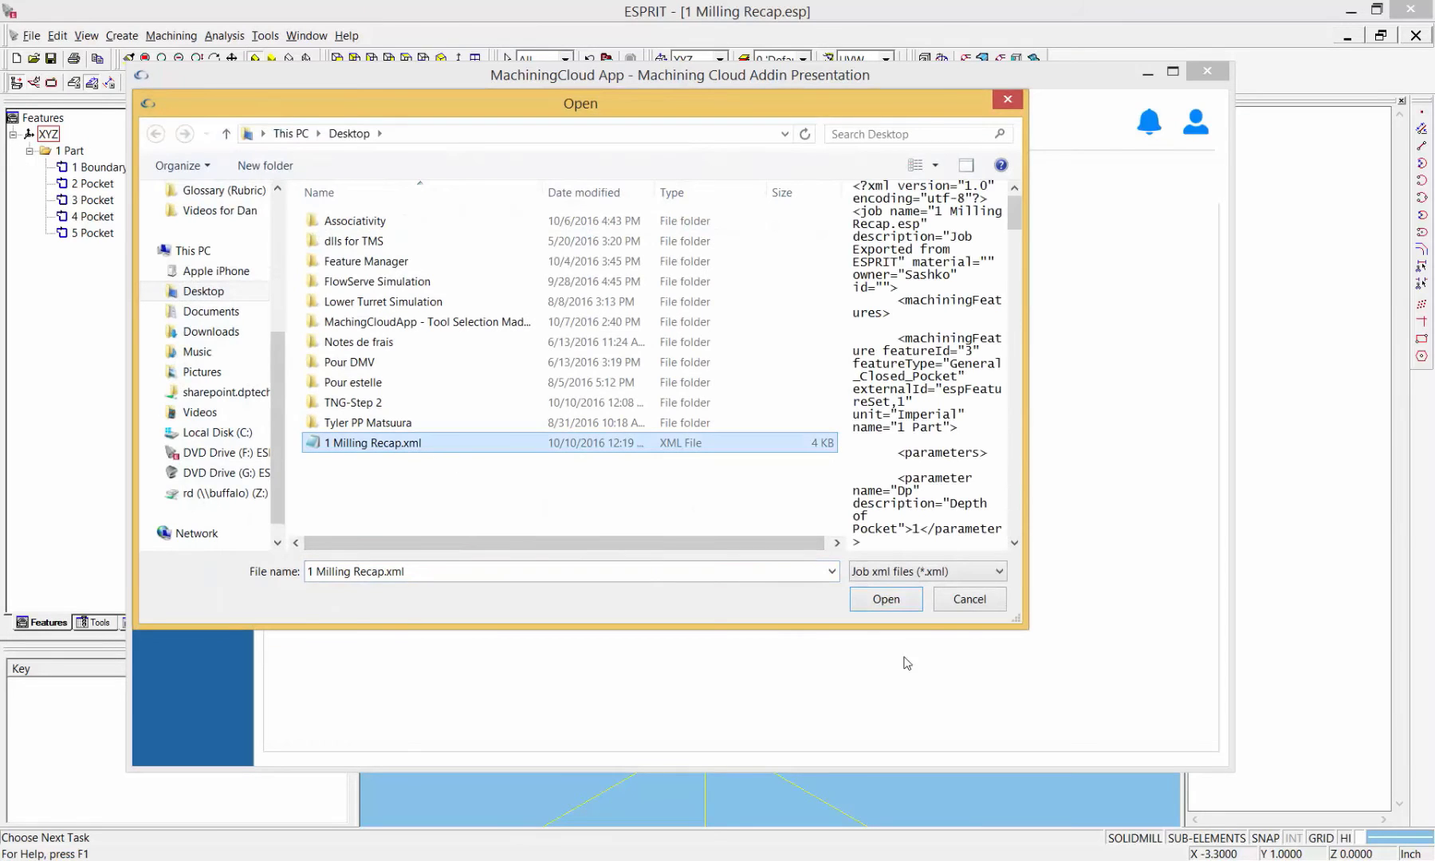
click(885, 599)
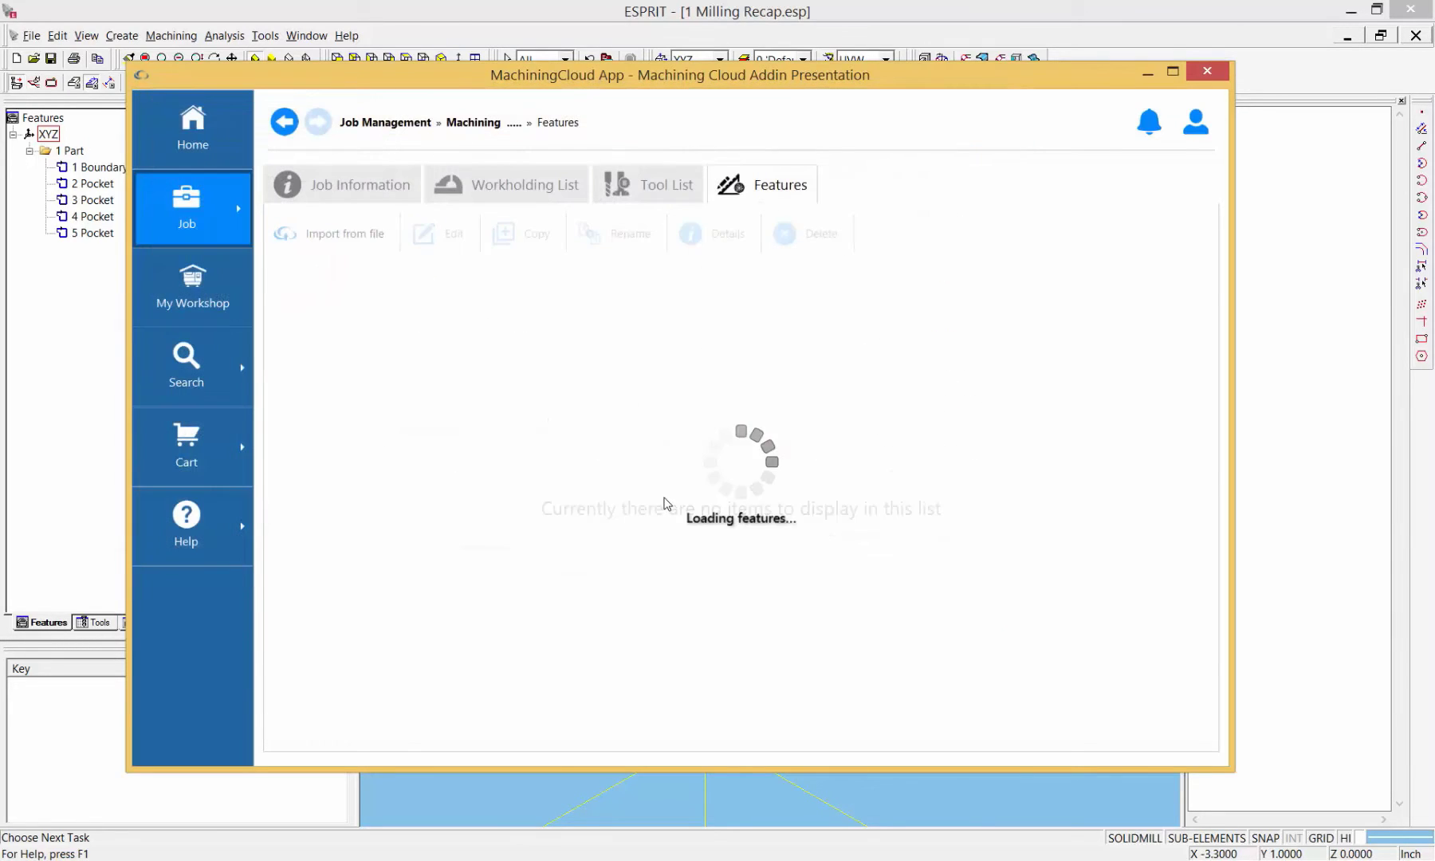
drag(407, 90, 445, 95)
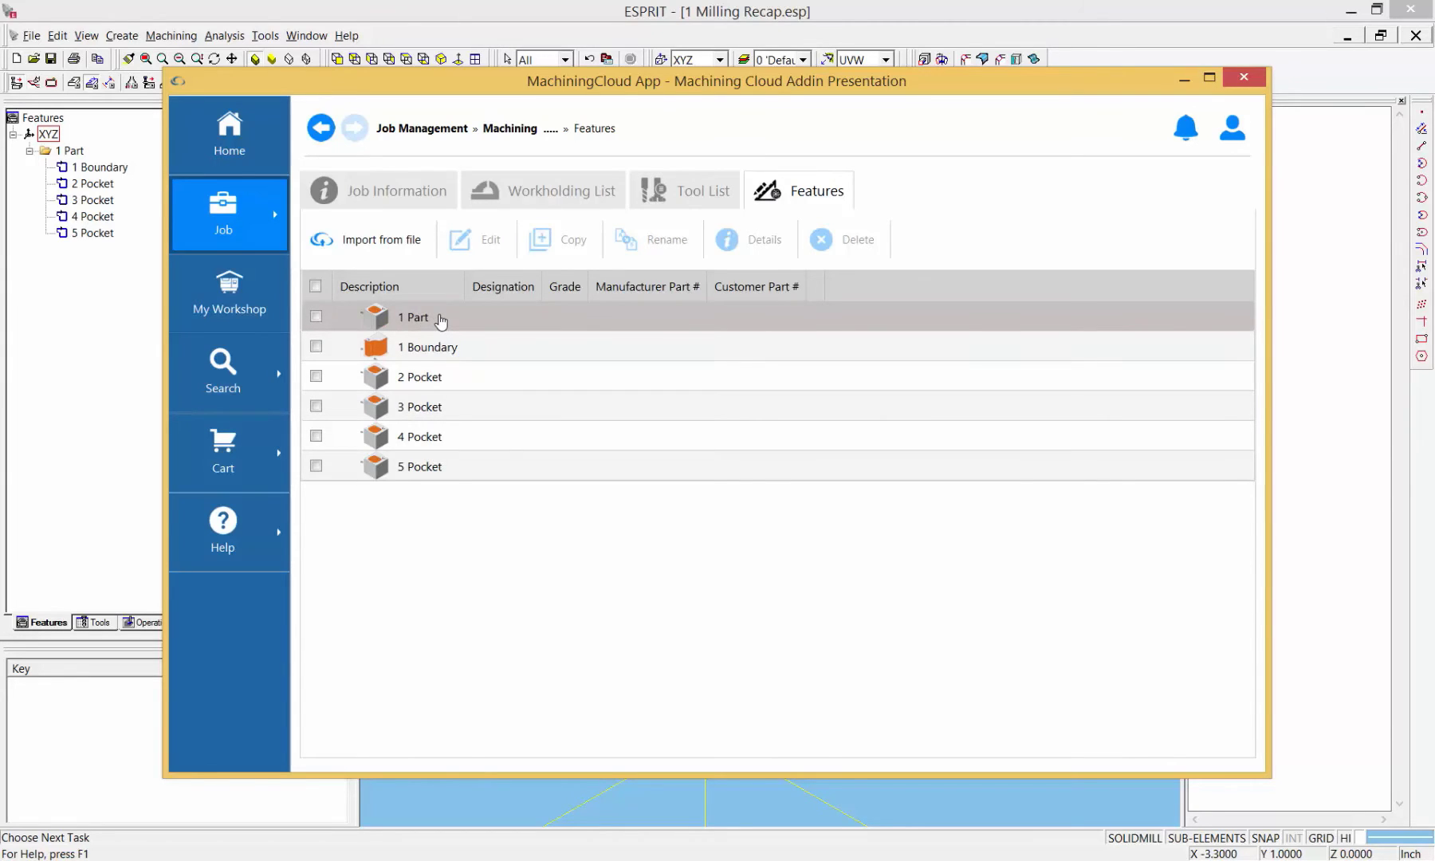
Step: Open the 1 Part feature in the Tool Advisor and review its mandatory, additional and optional closed pocket parameters
double_click(441, 319)
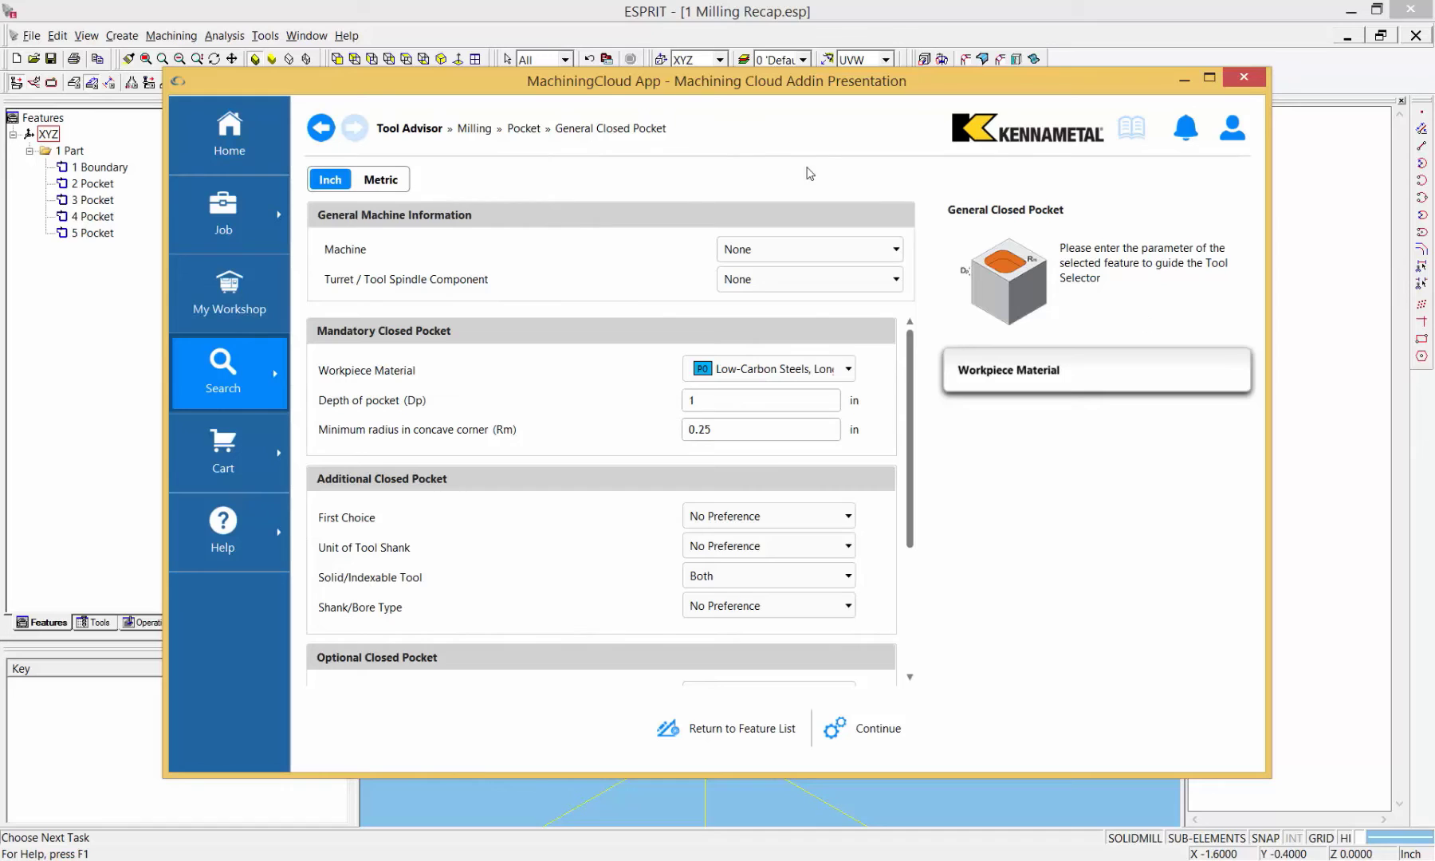
scroll(634, 173, down, 1)
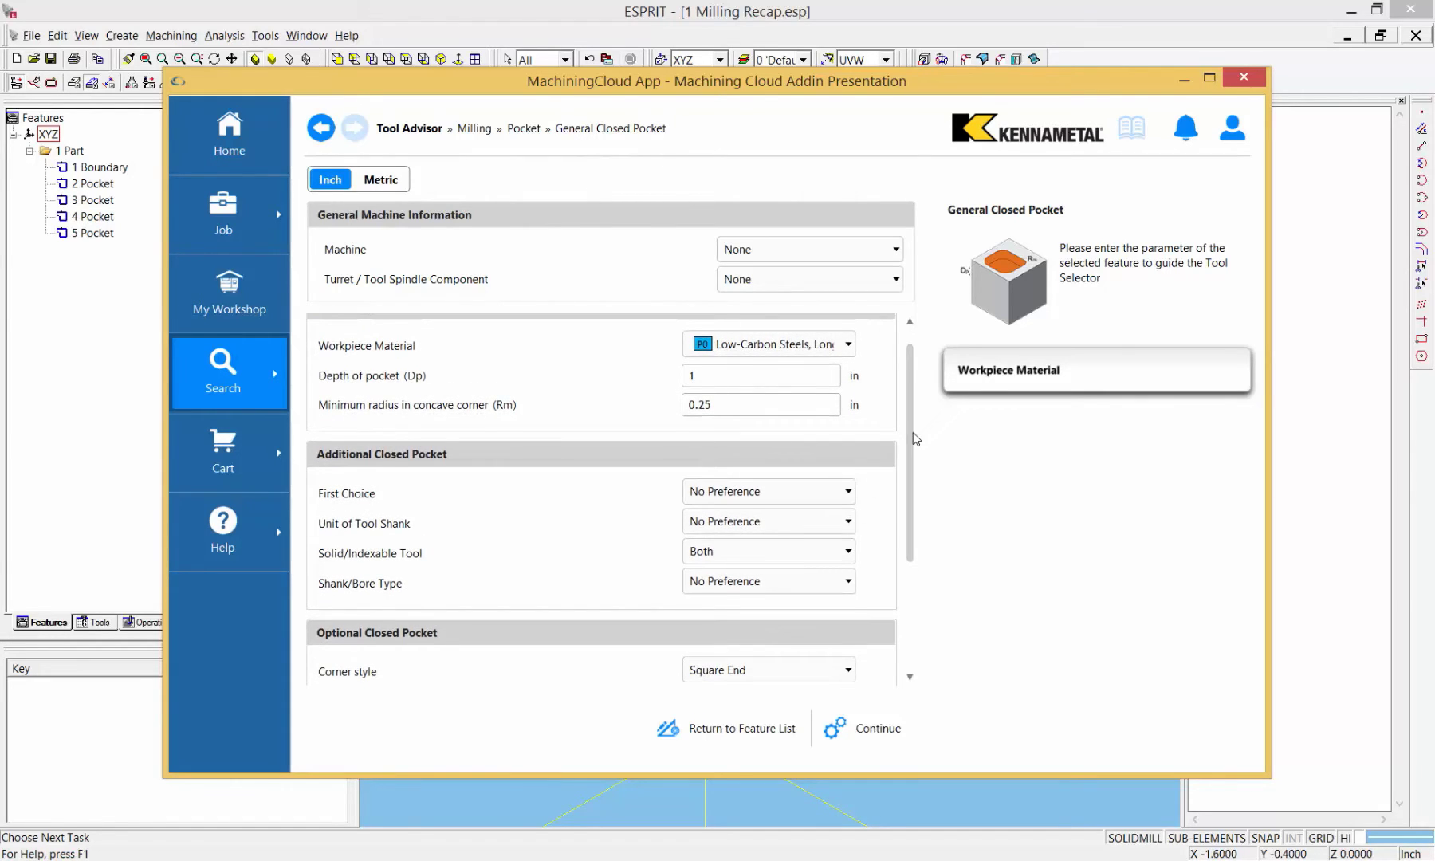
scroll(916, 449, down, 1)
scroll(751, 341, up, 2)
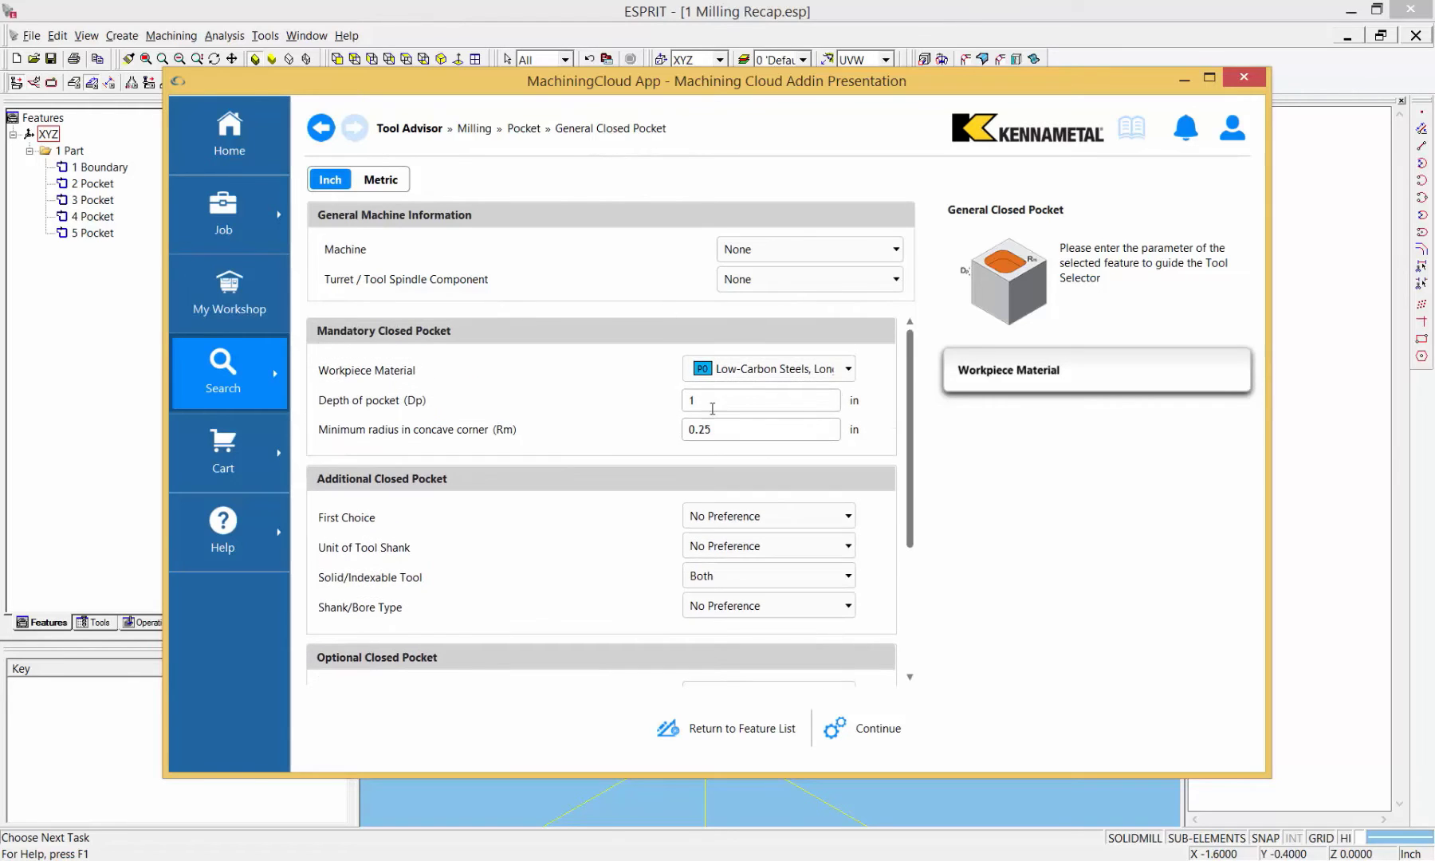
scroll(916, 434, down, 8)
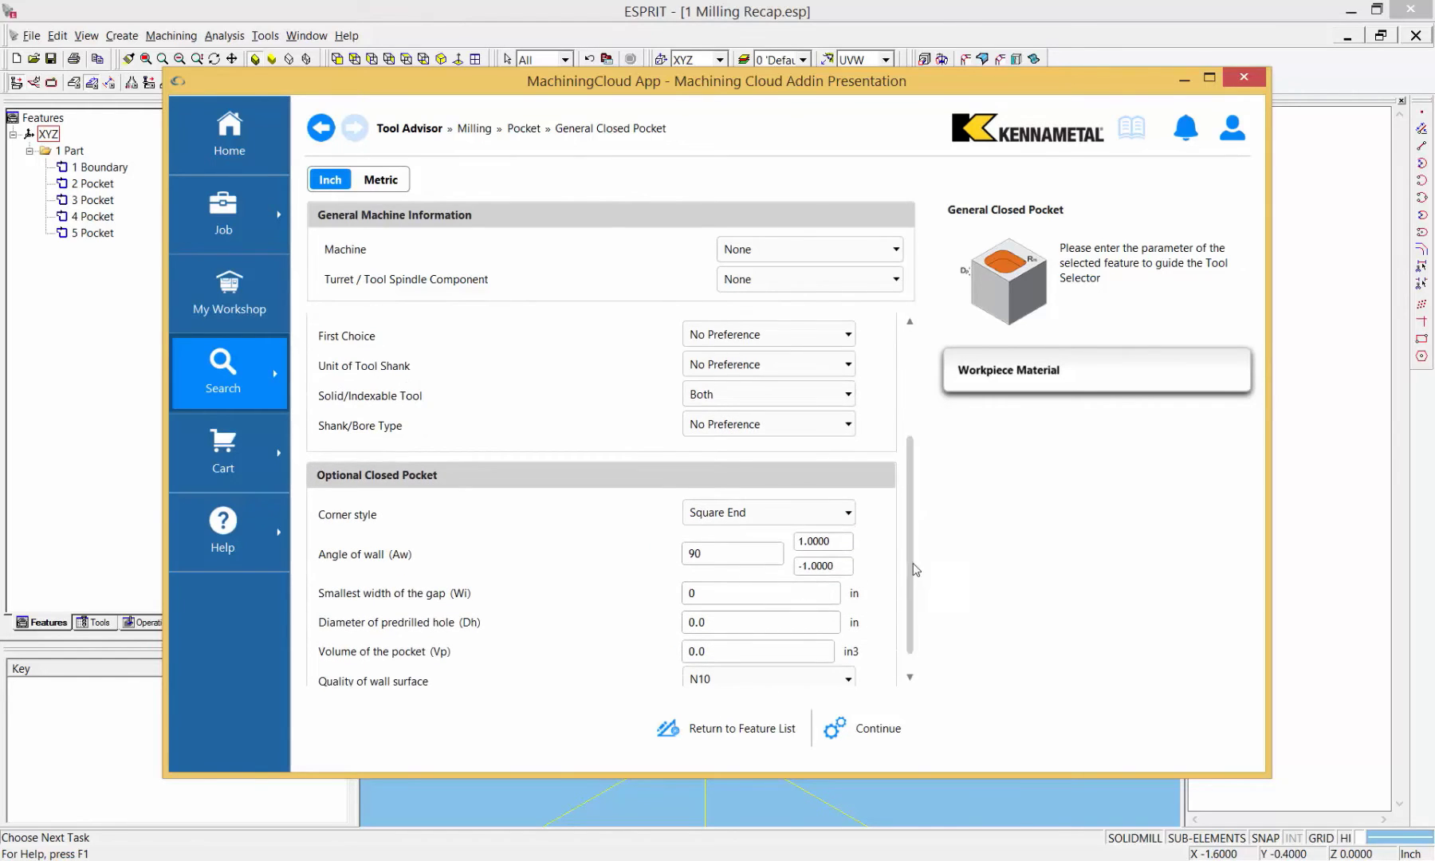
scroll(916, 581, down, 1)
scroll(914, 567, up, 9)
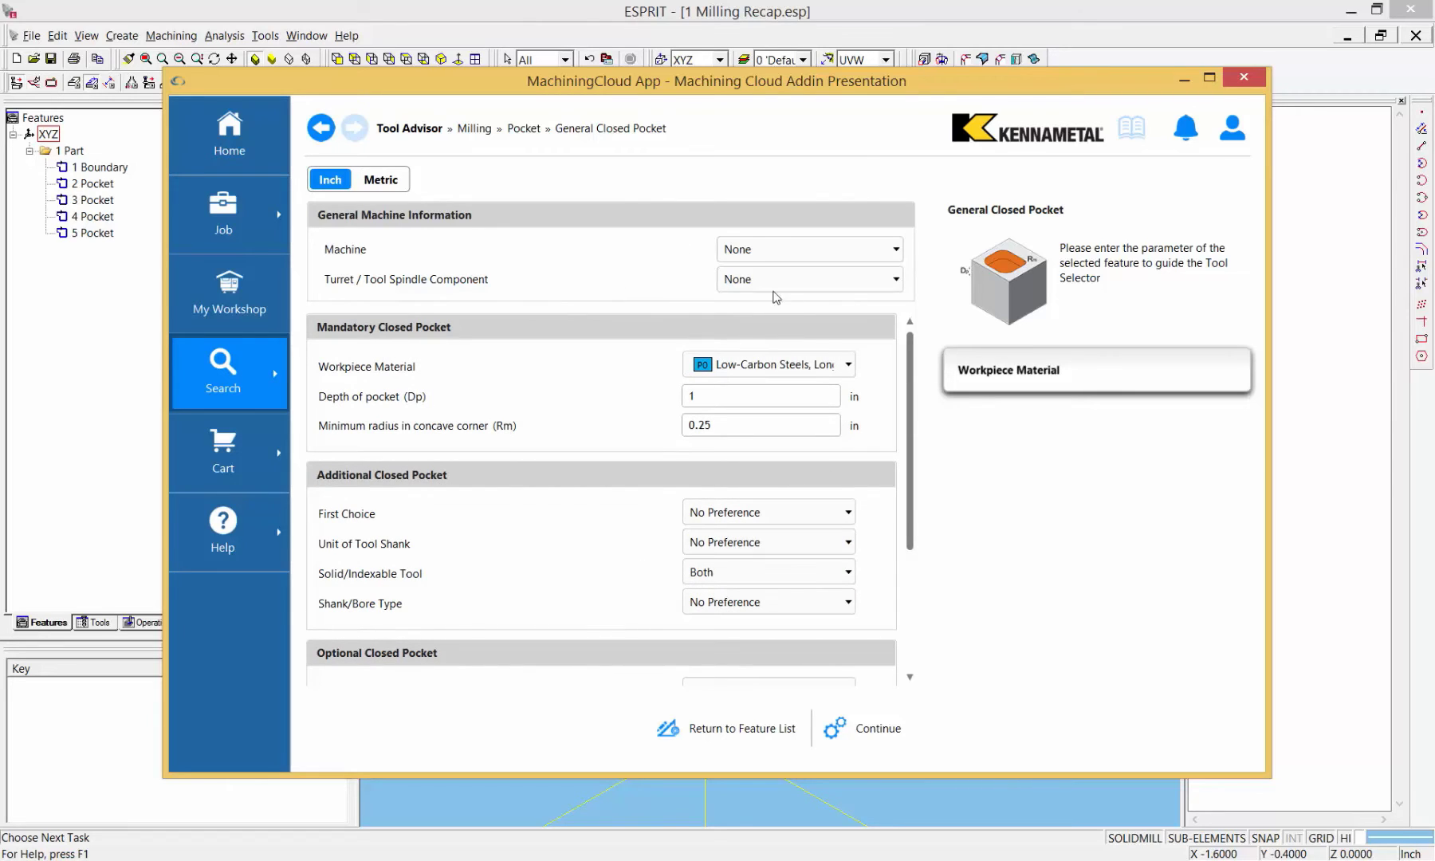
drag(918, 373, 918, 456)
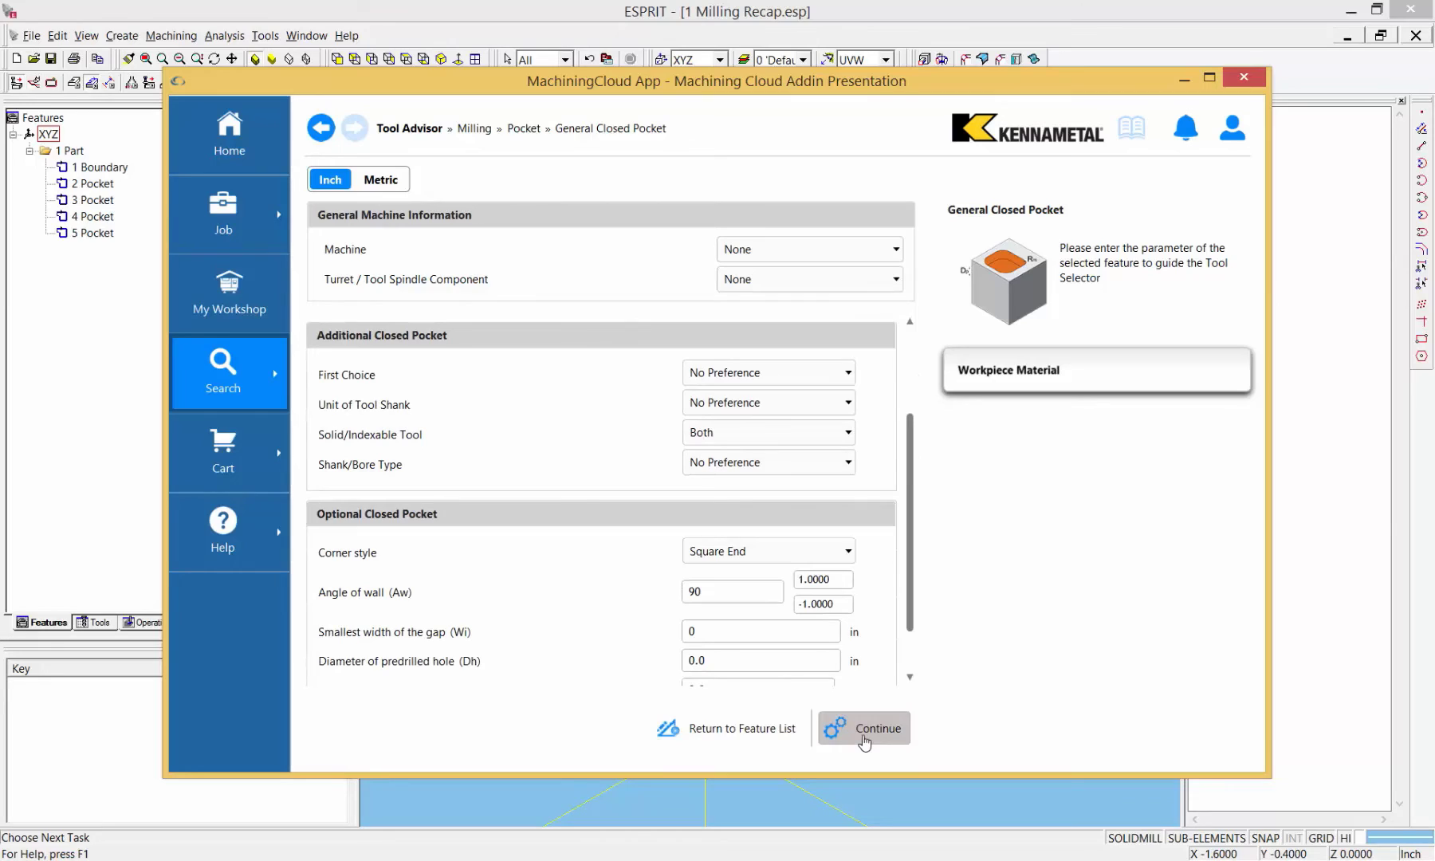
Step: Choose Strategy #3: Two Tools for the closed pocket and view the tools found for finishing and roughing
click(864, 741)
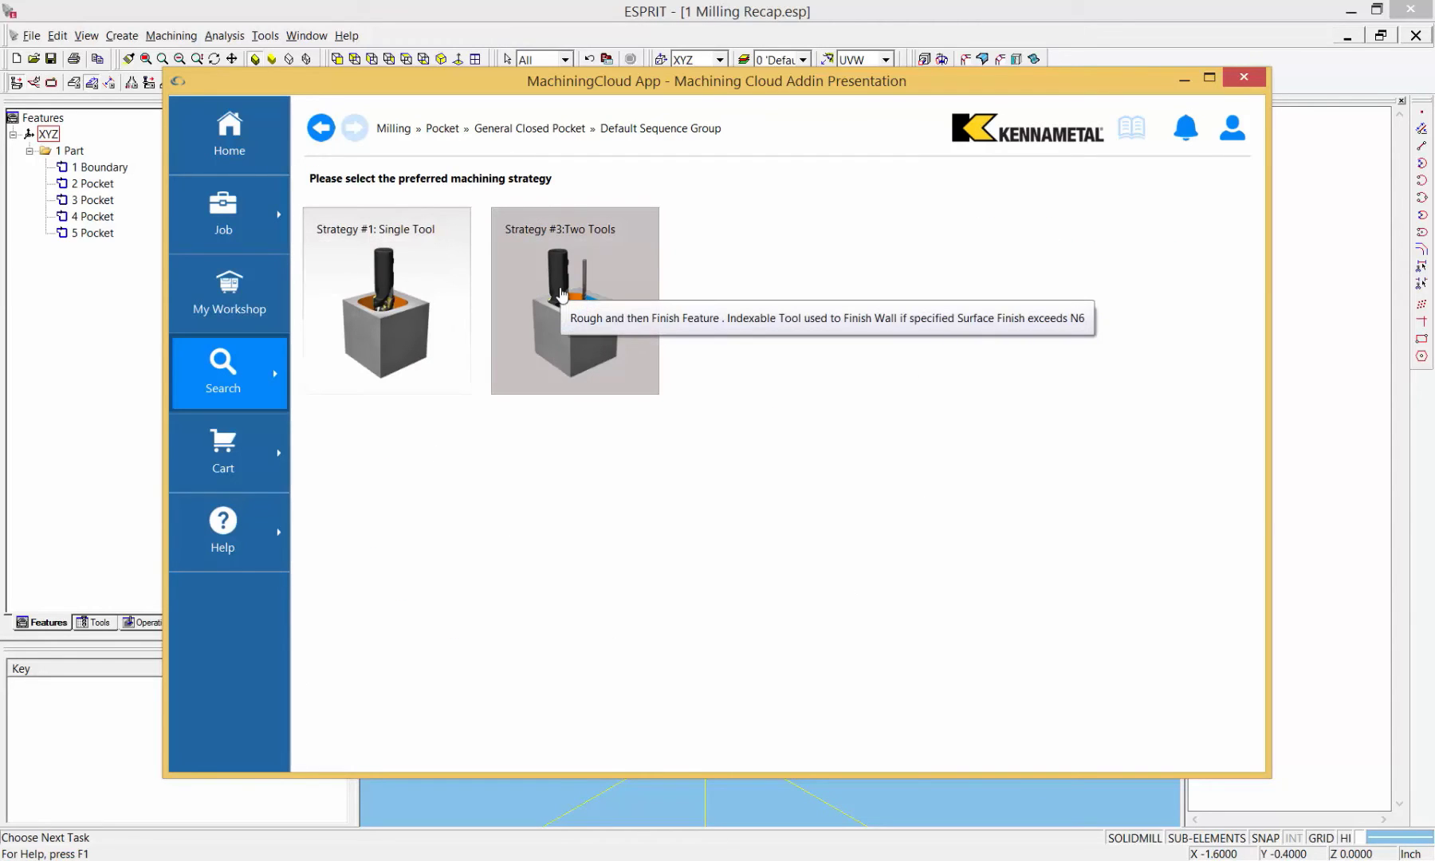
click(562, 295)
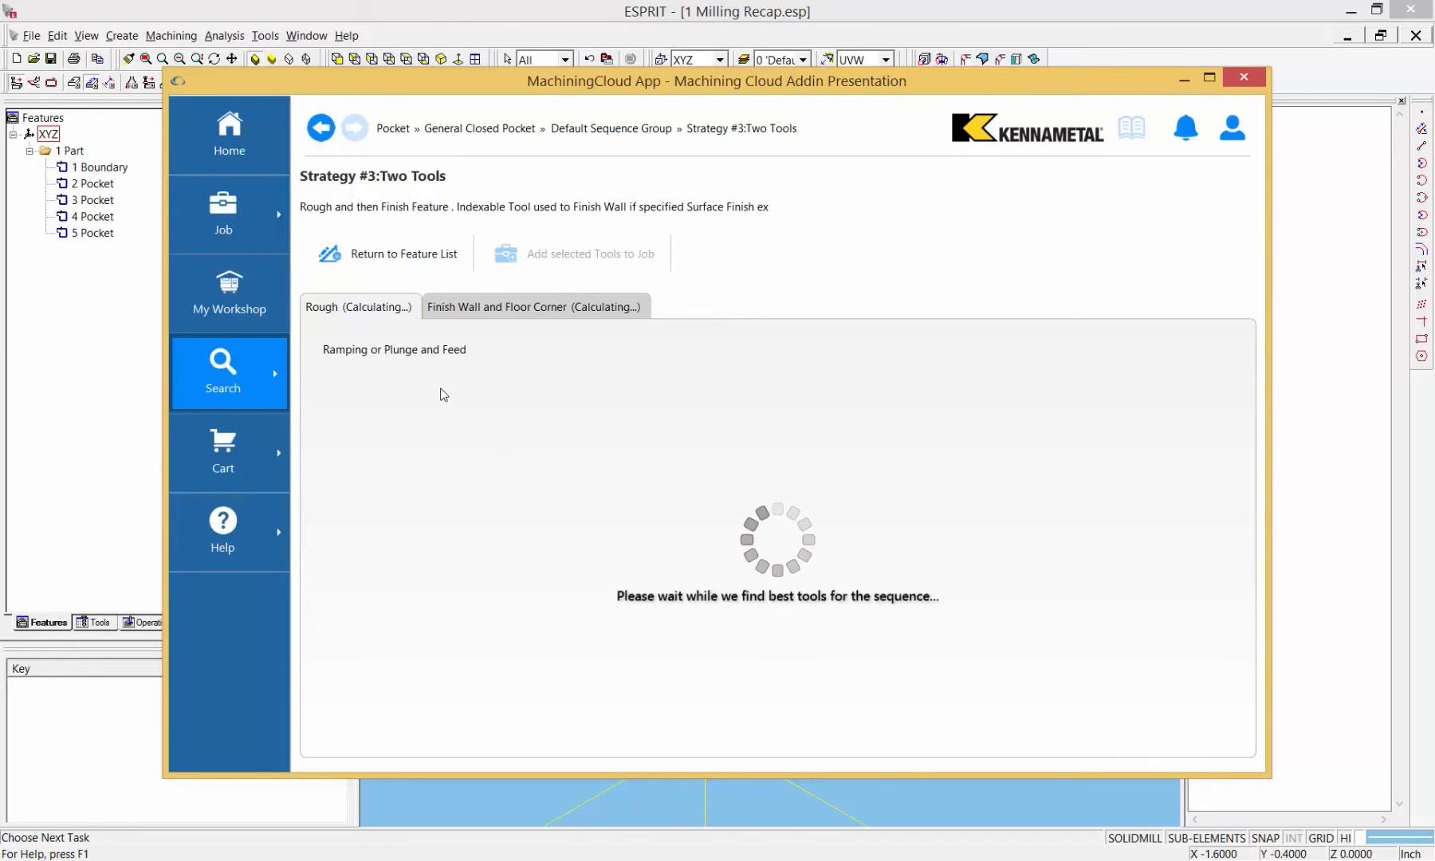
click(487, 310)
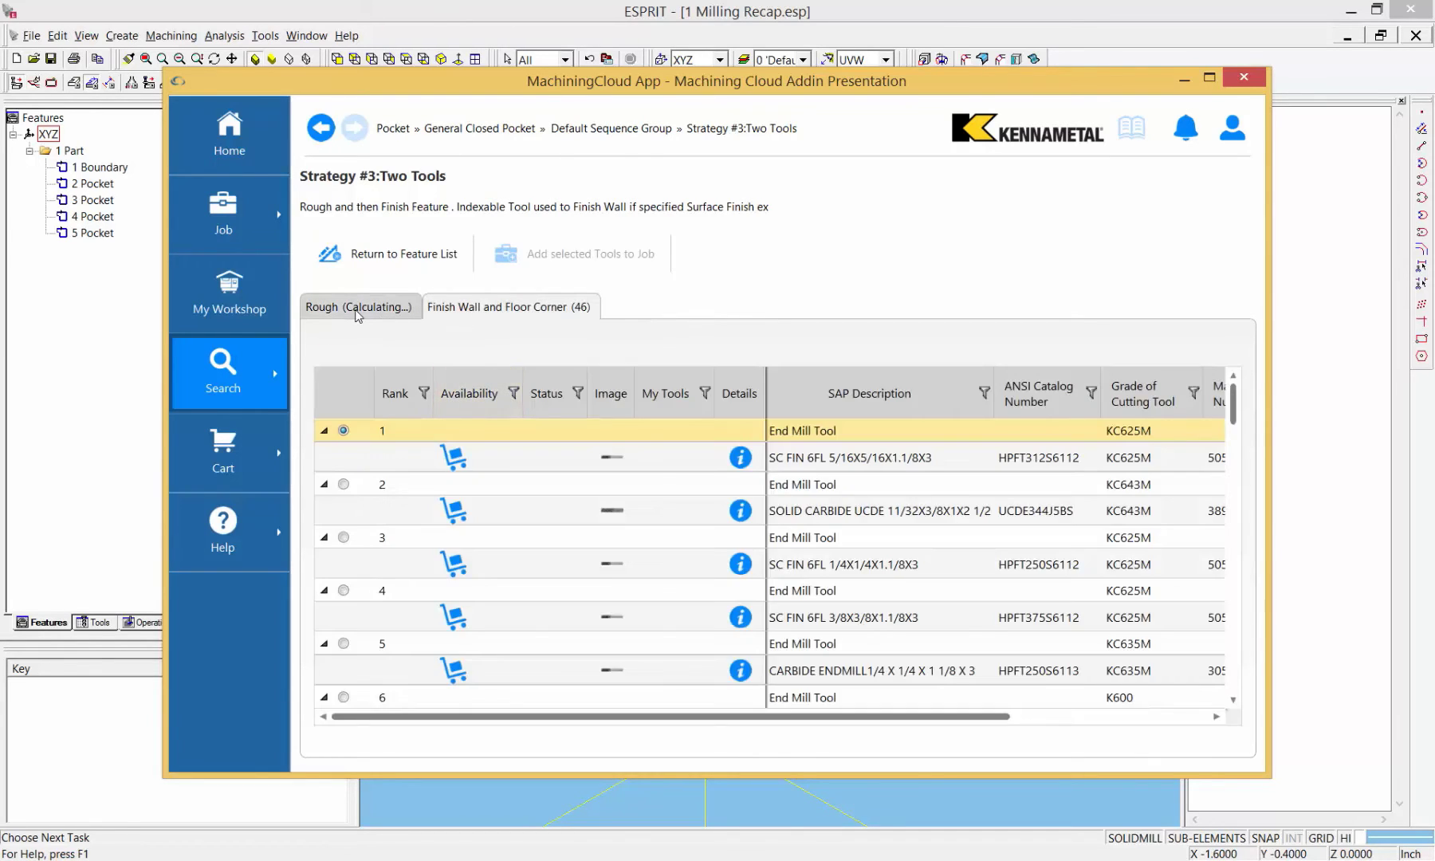
click(359, 313)
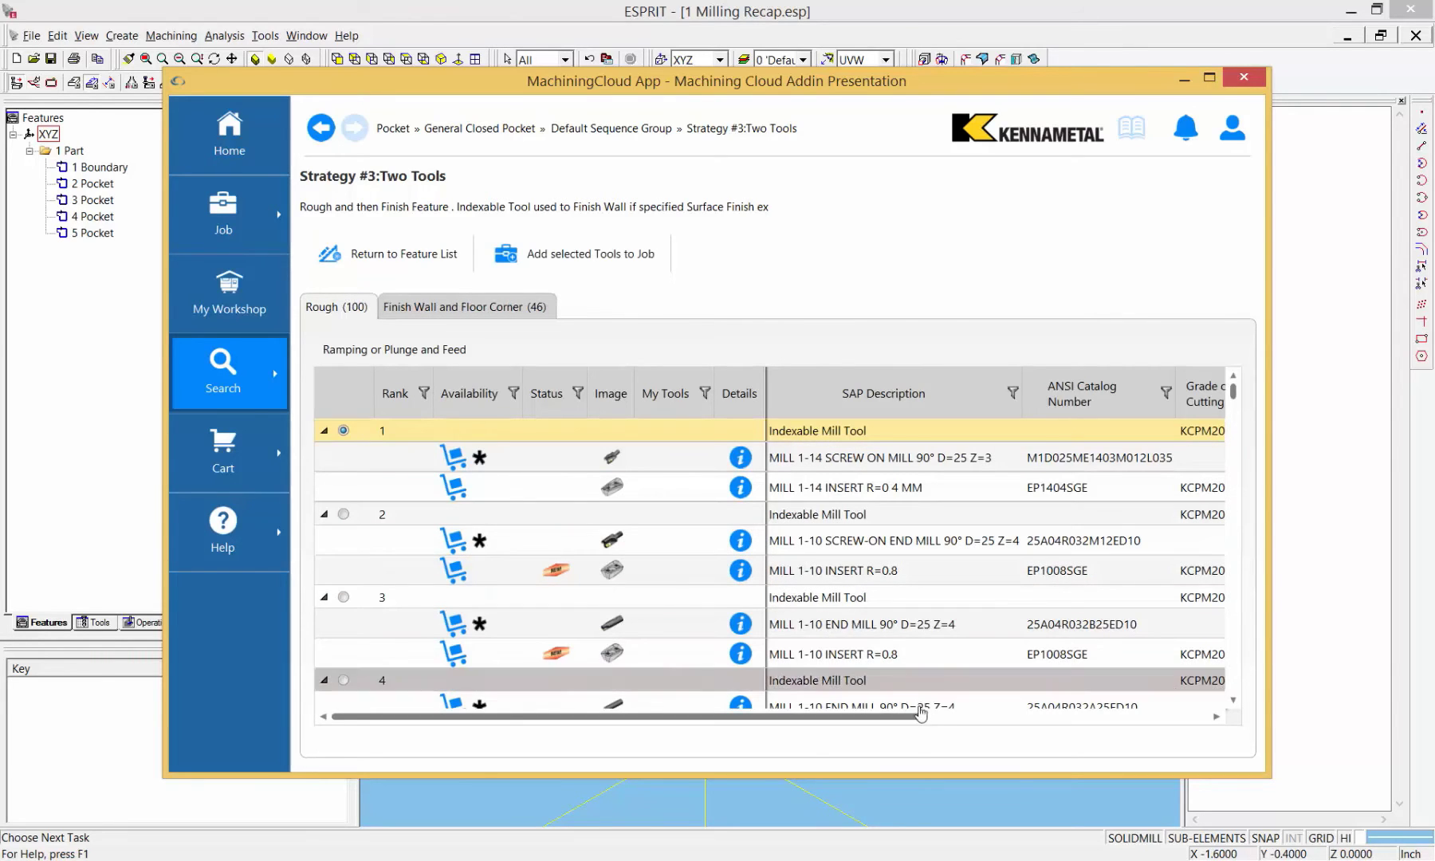
Step: Filter the Rough tool results to a cutting diameter of 0.750 in
drag(923, 715, 1122, 702)
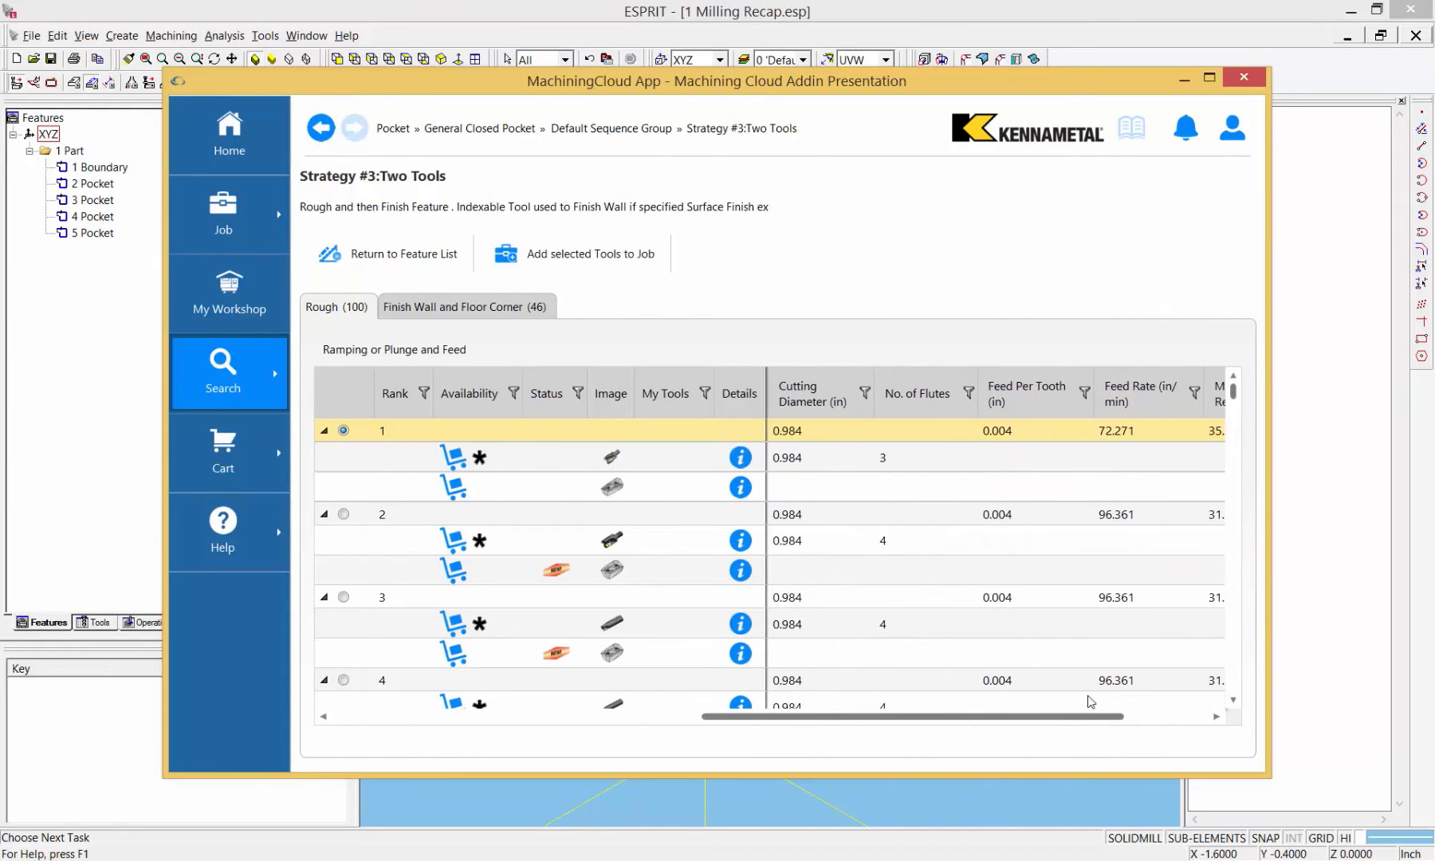
drag(1094, 716, 1018, 741)
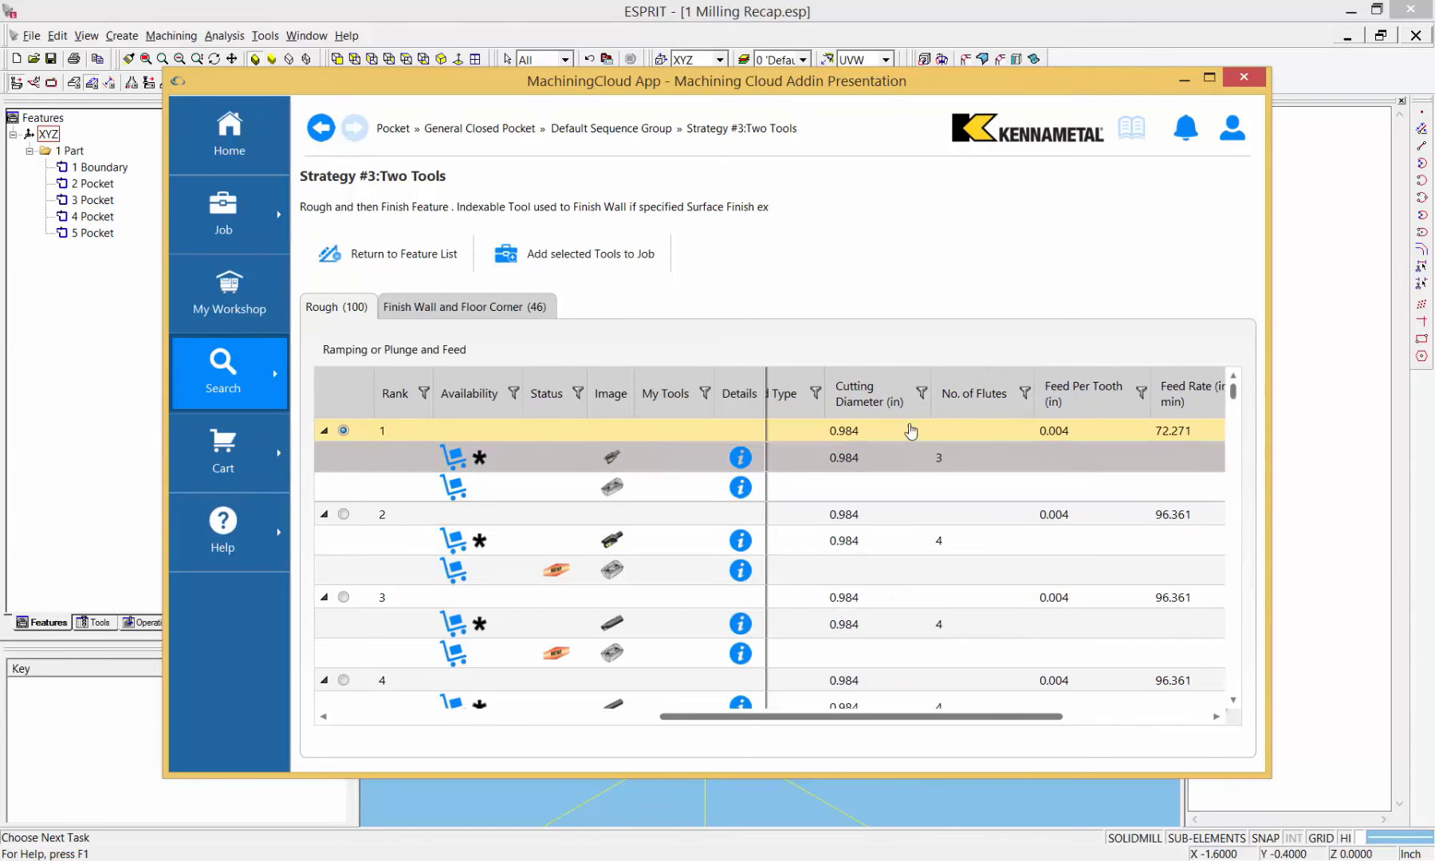
click(921, 393)
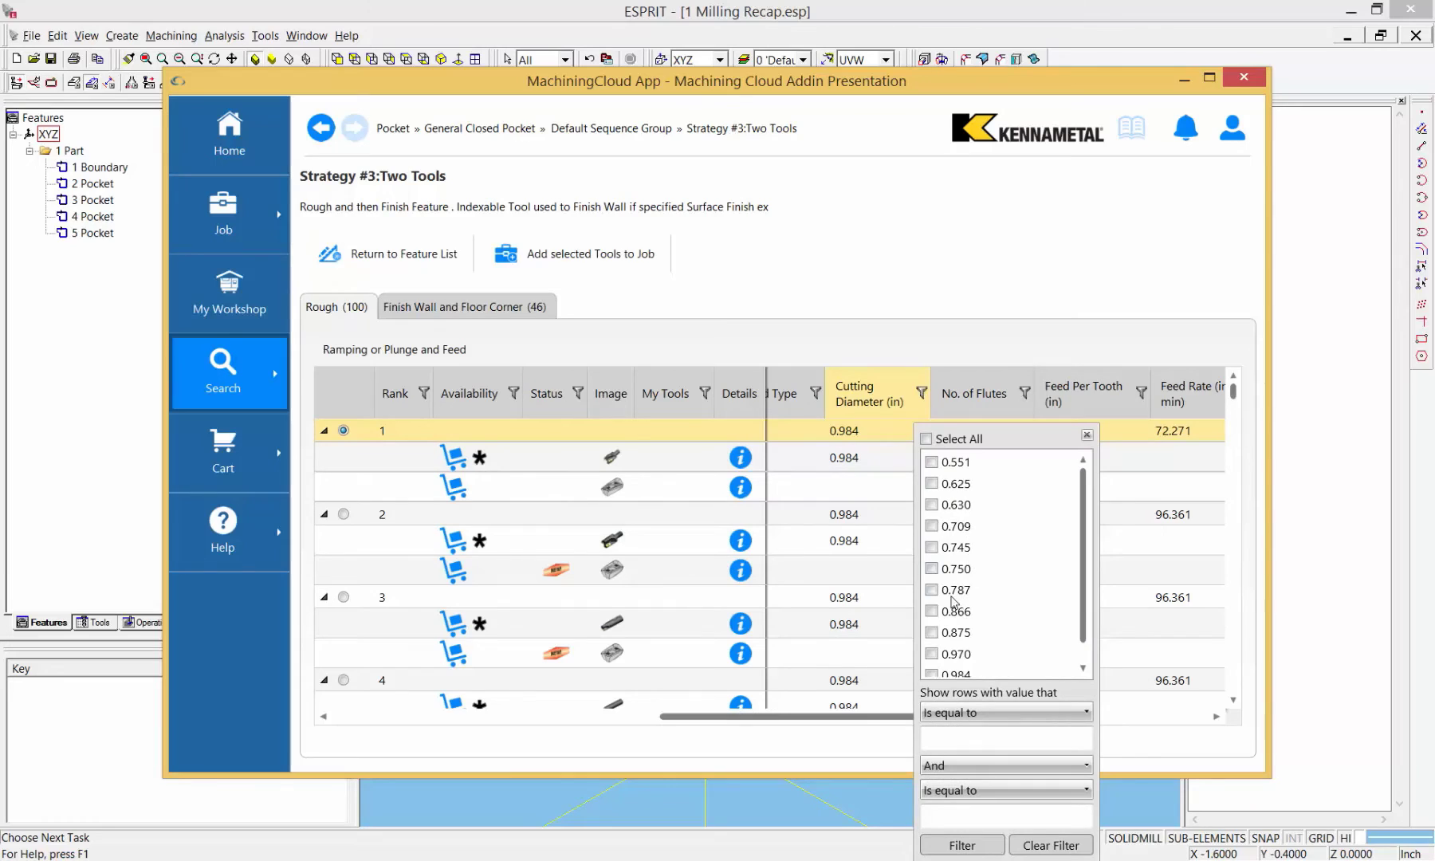
click(932, 569)
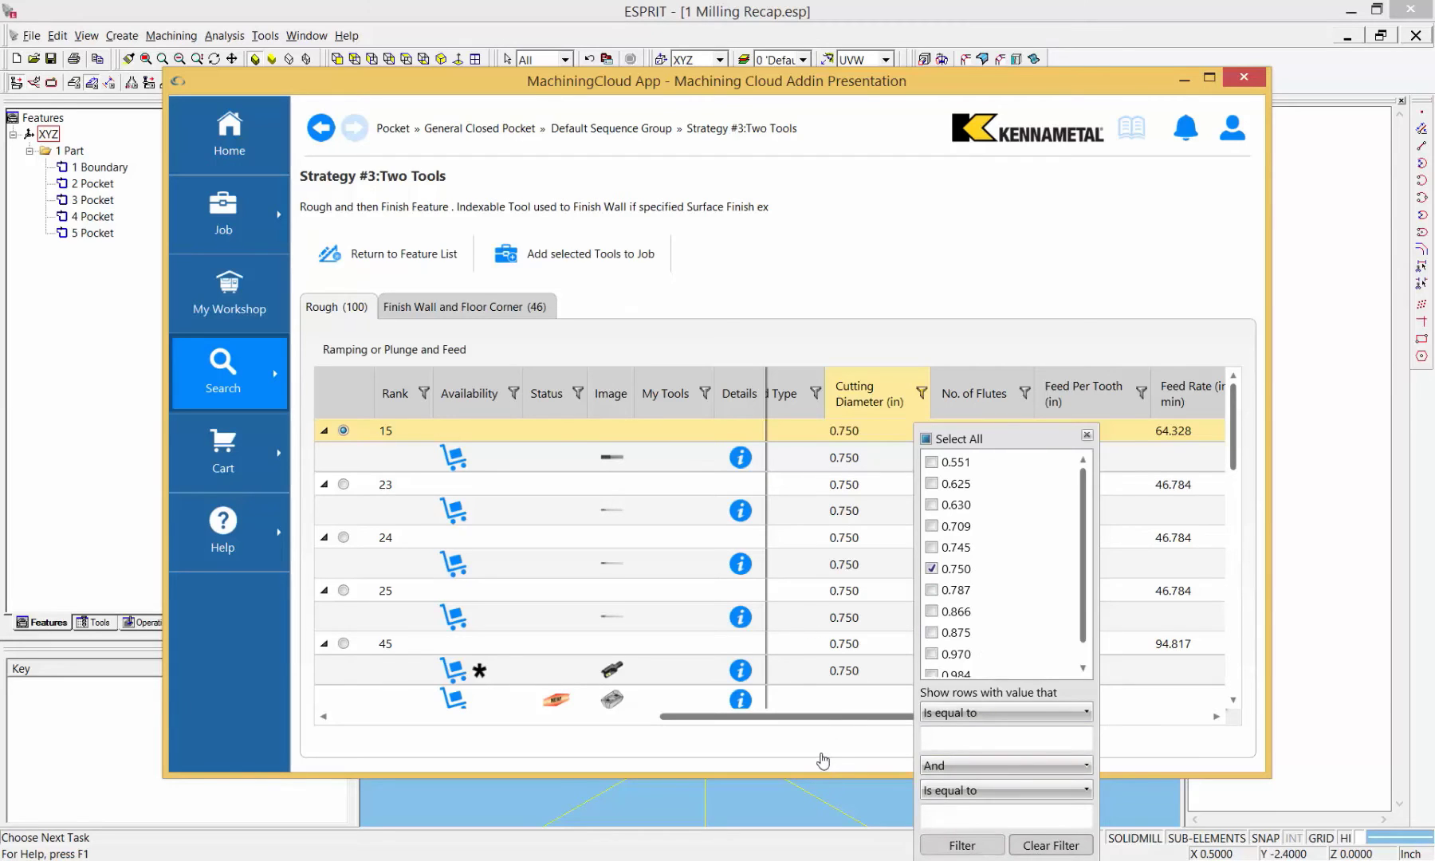
click(820, 757)
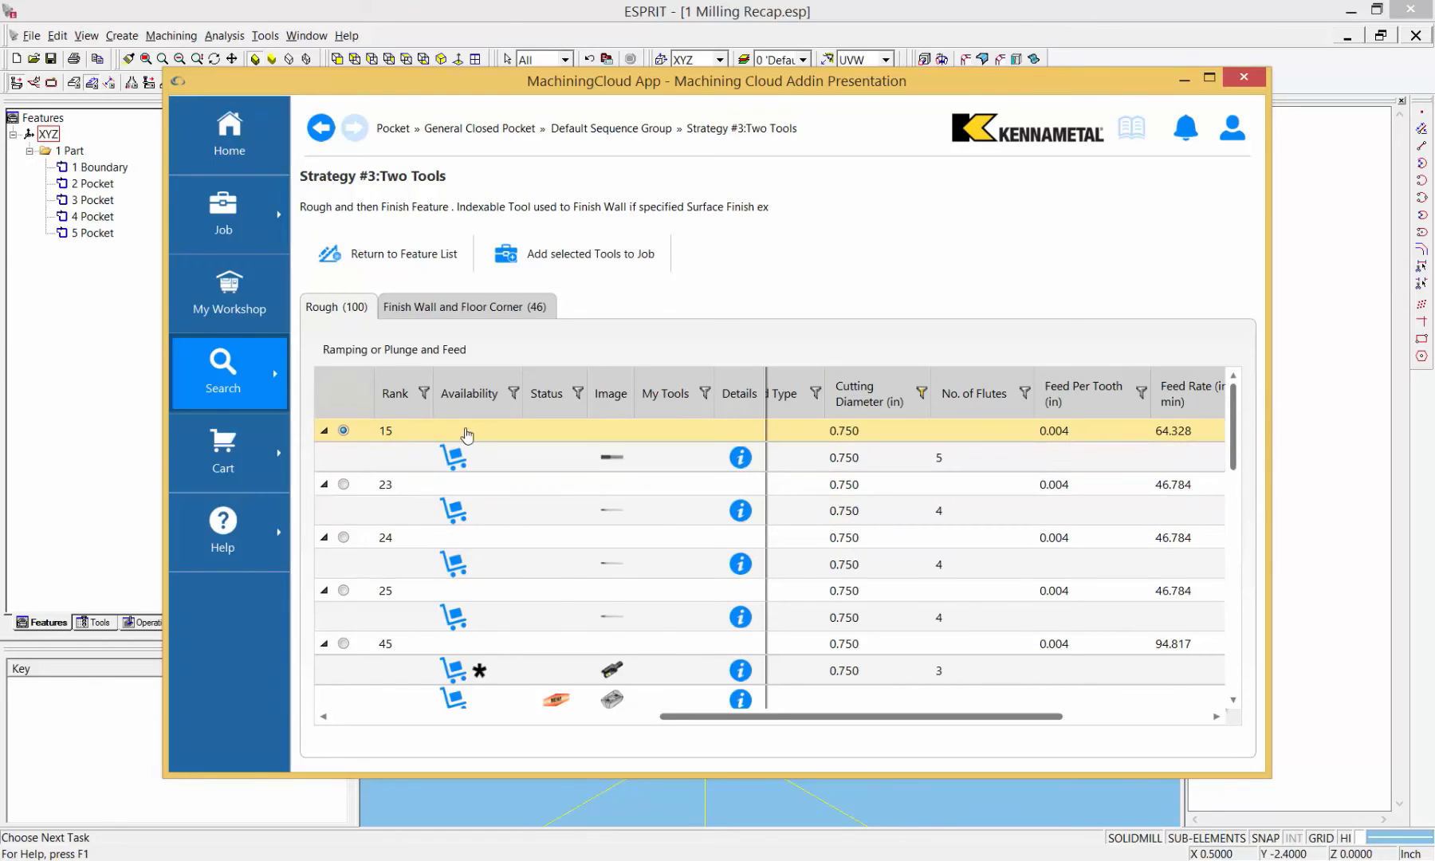
Step: Keep the rank 1 end mill for Finish Wall and Floor Corner and add the selected roughing and finishing tools to the job
click(433, 312)
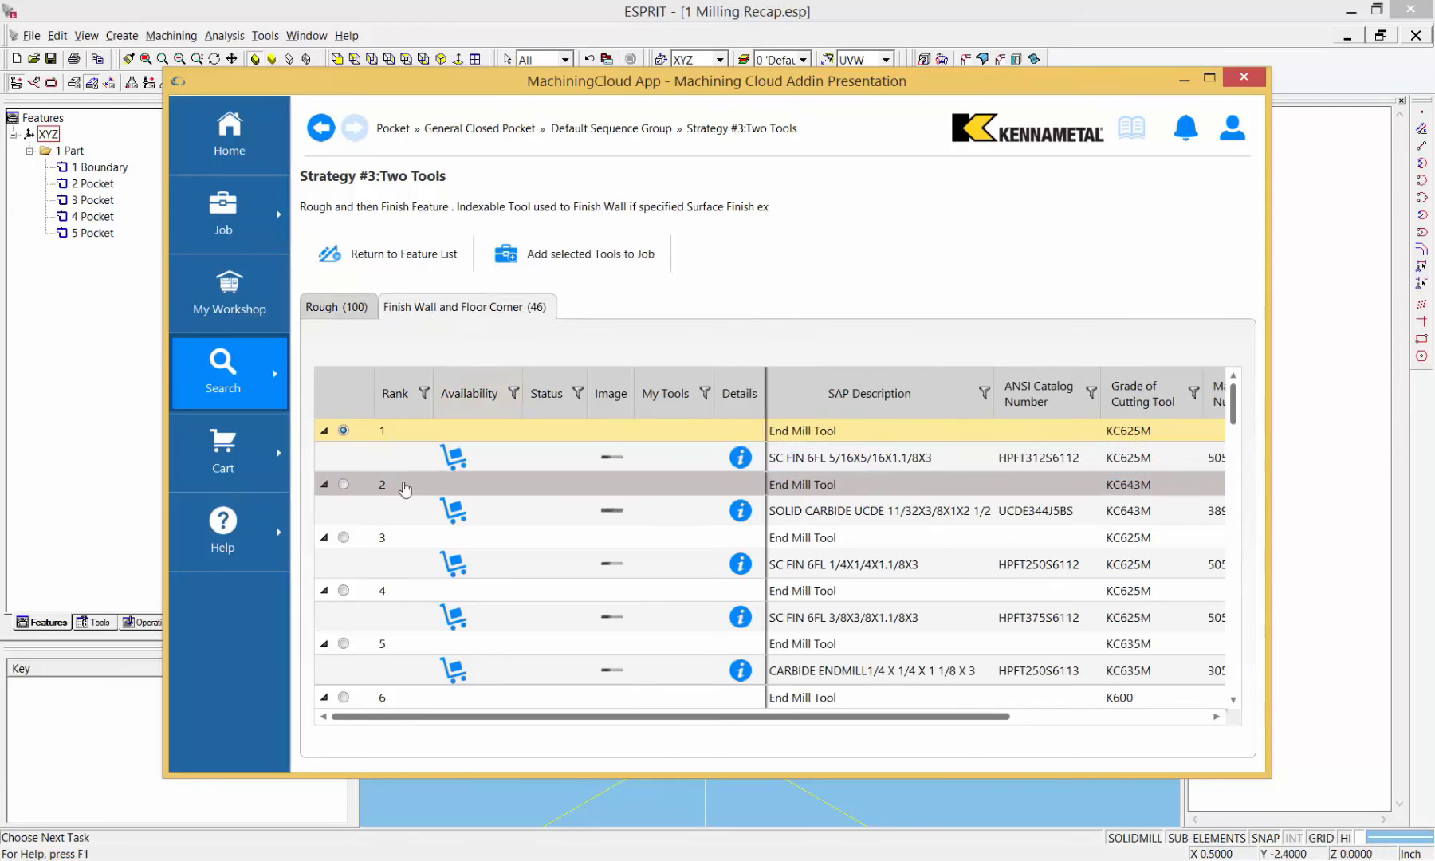
click(485, 460)
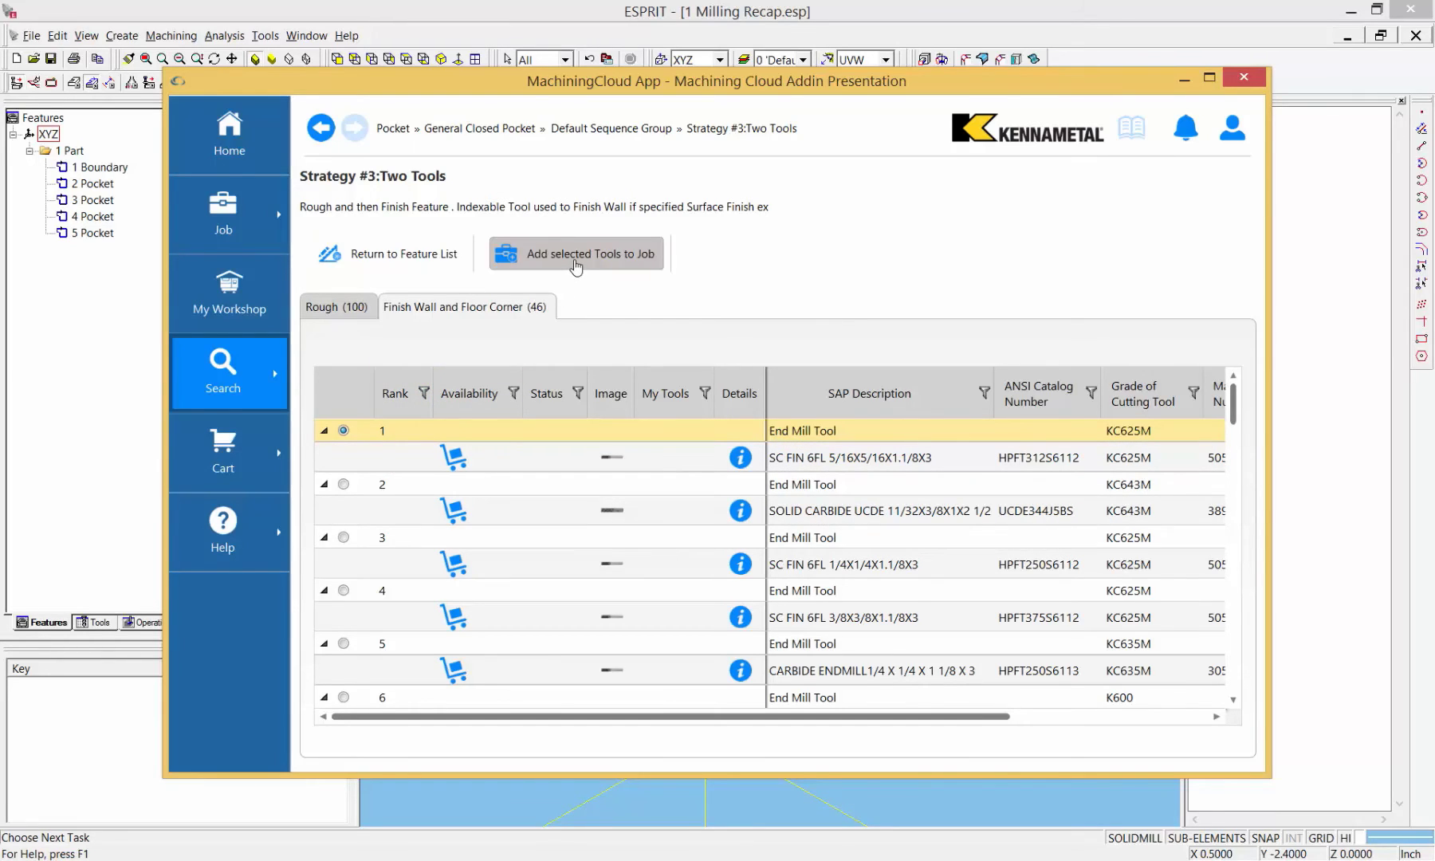
click(573, 259)
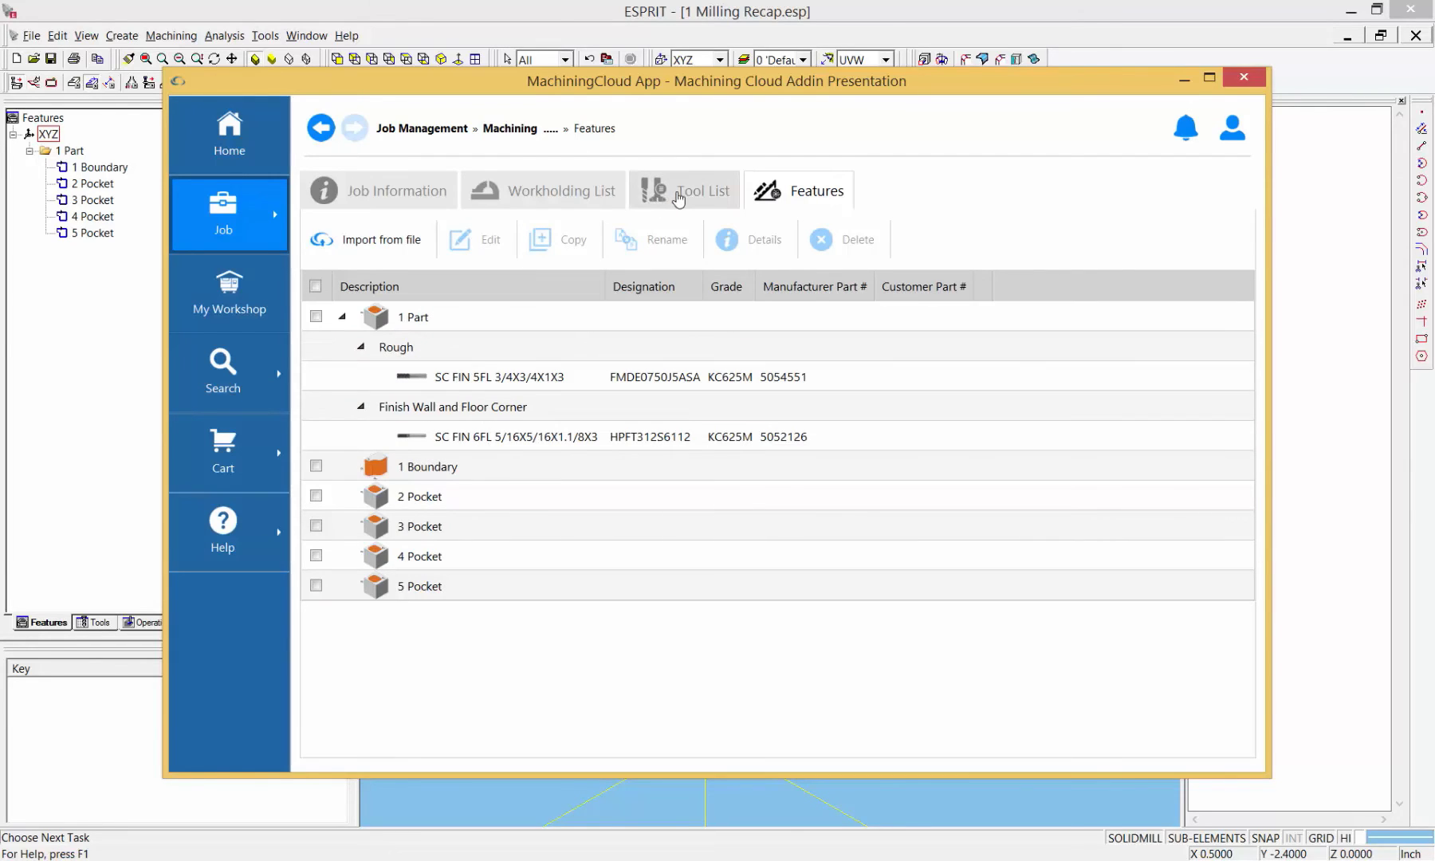
Step: Check the job's tool list and export the job for ESPRIT as Machining Cloud Addin Presentation.zip on the Desktop
click(686, 195)
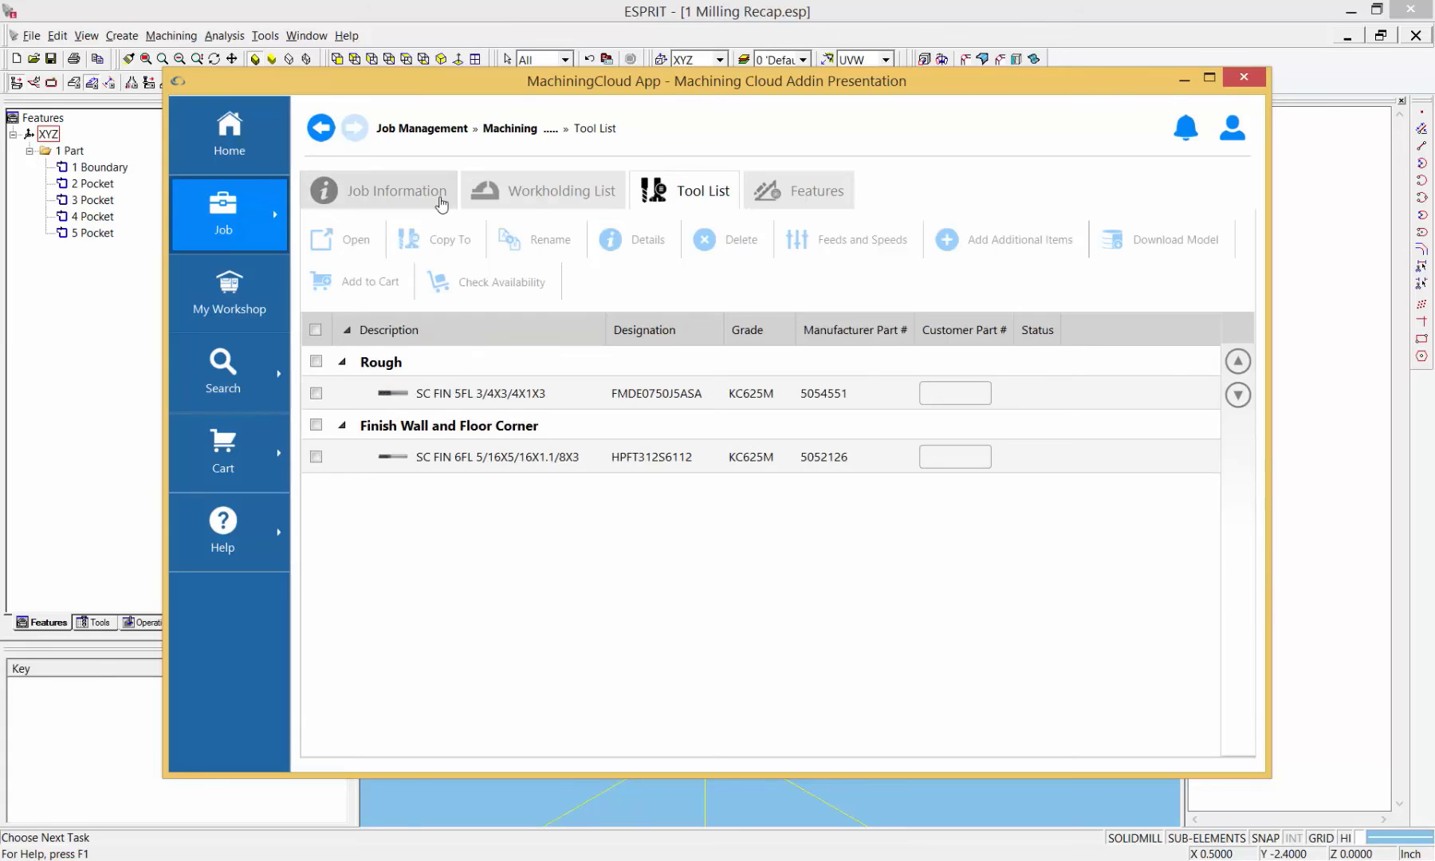
click(441, 205)
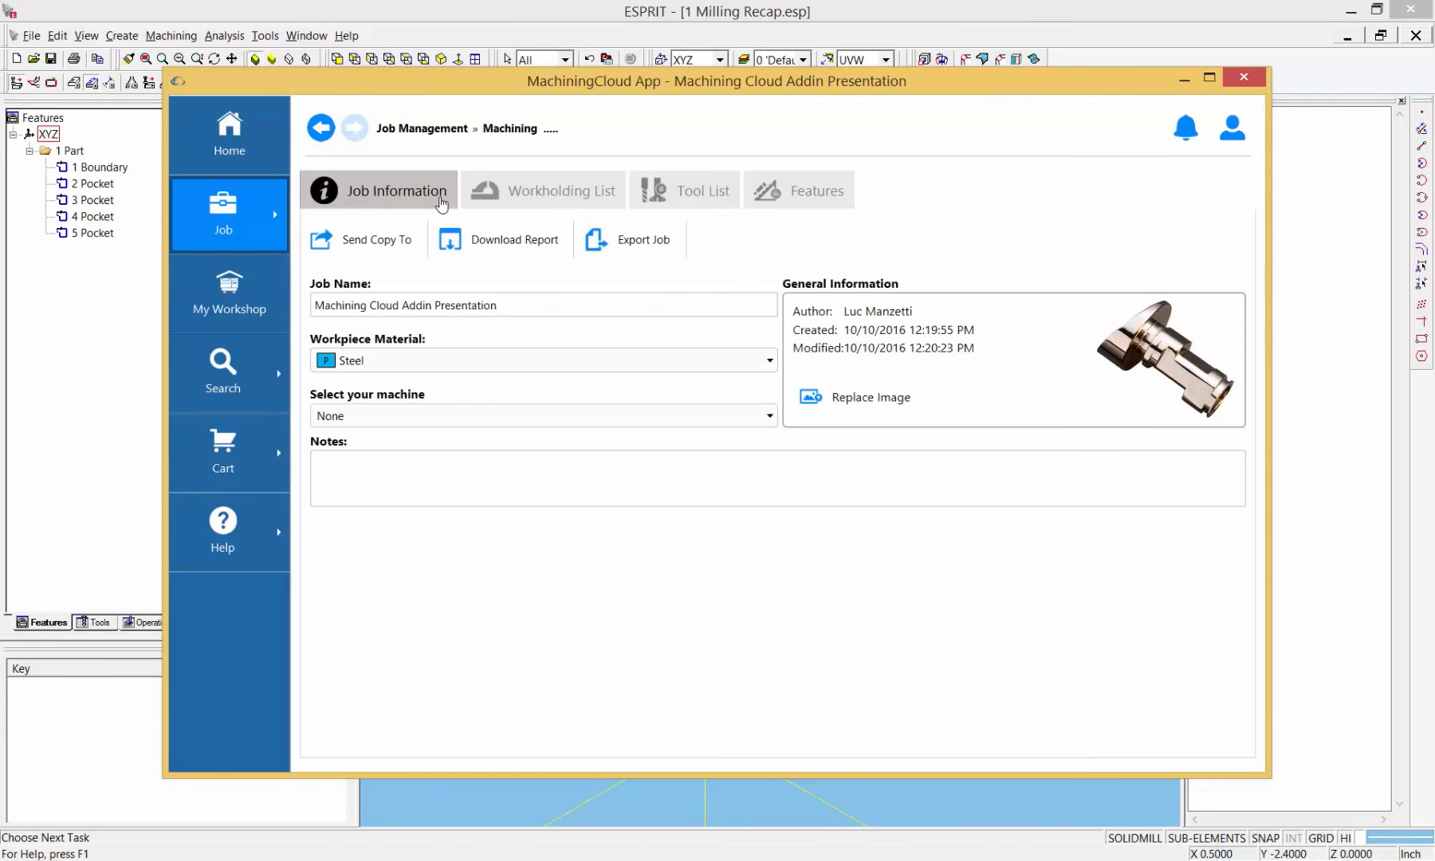
click(634, 245)
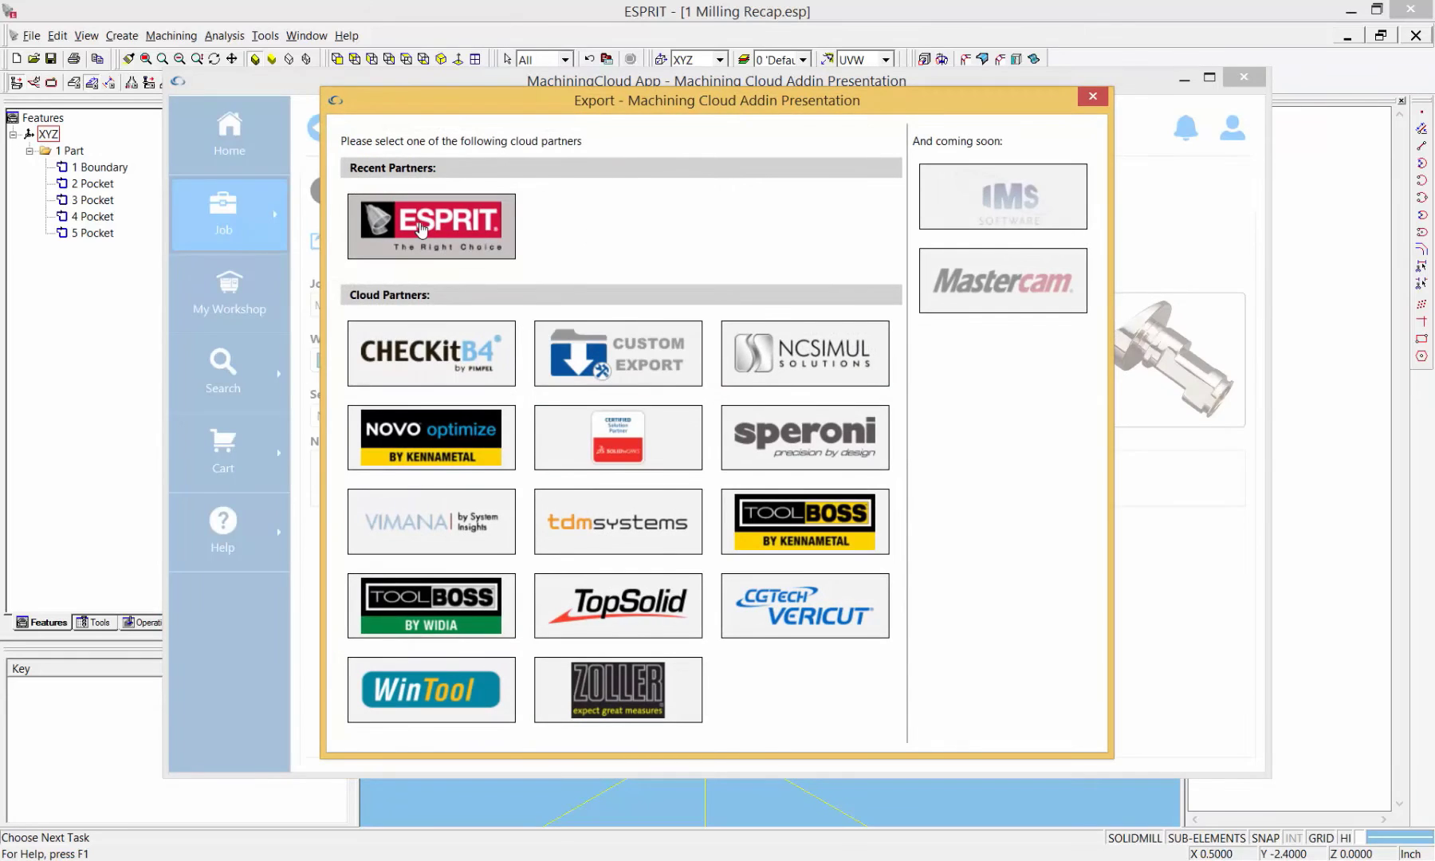
click(422, 230)
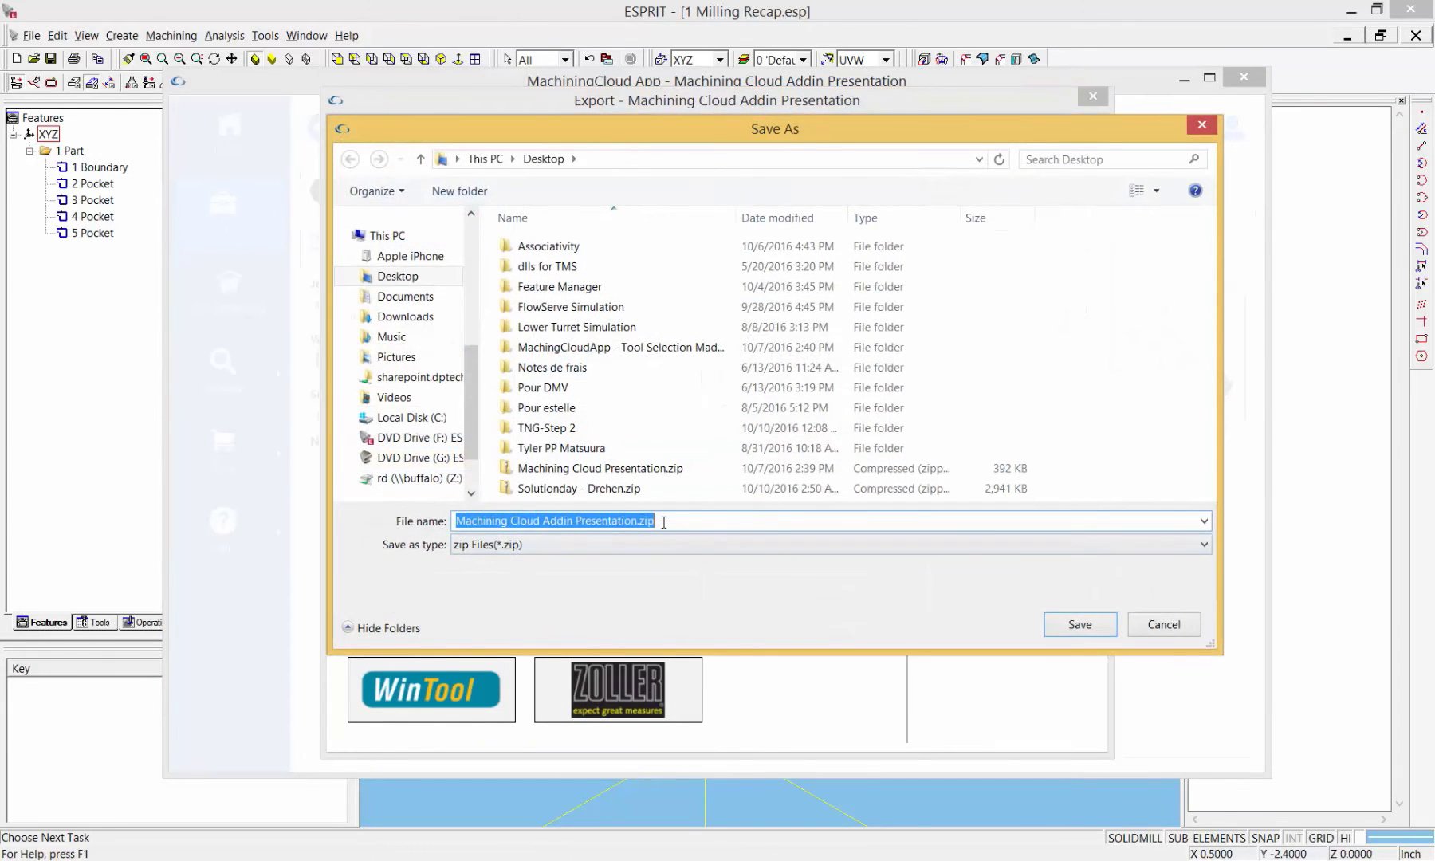
click(1089, 628)
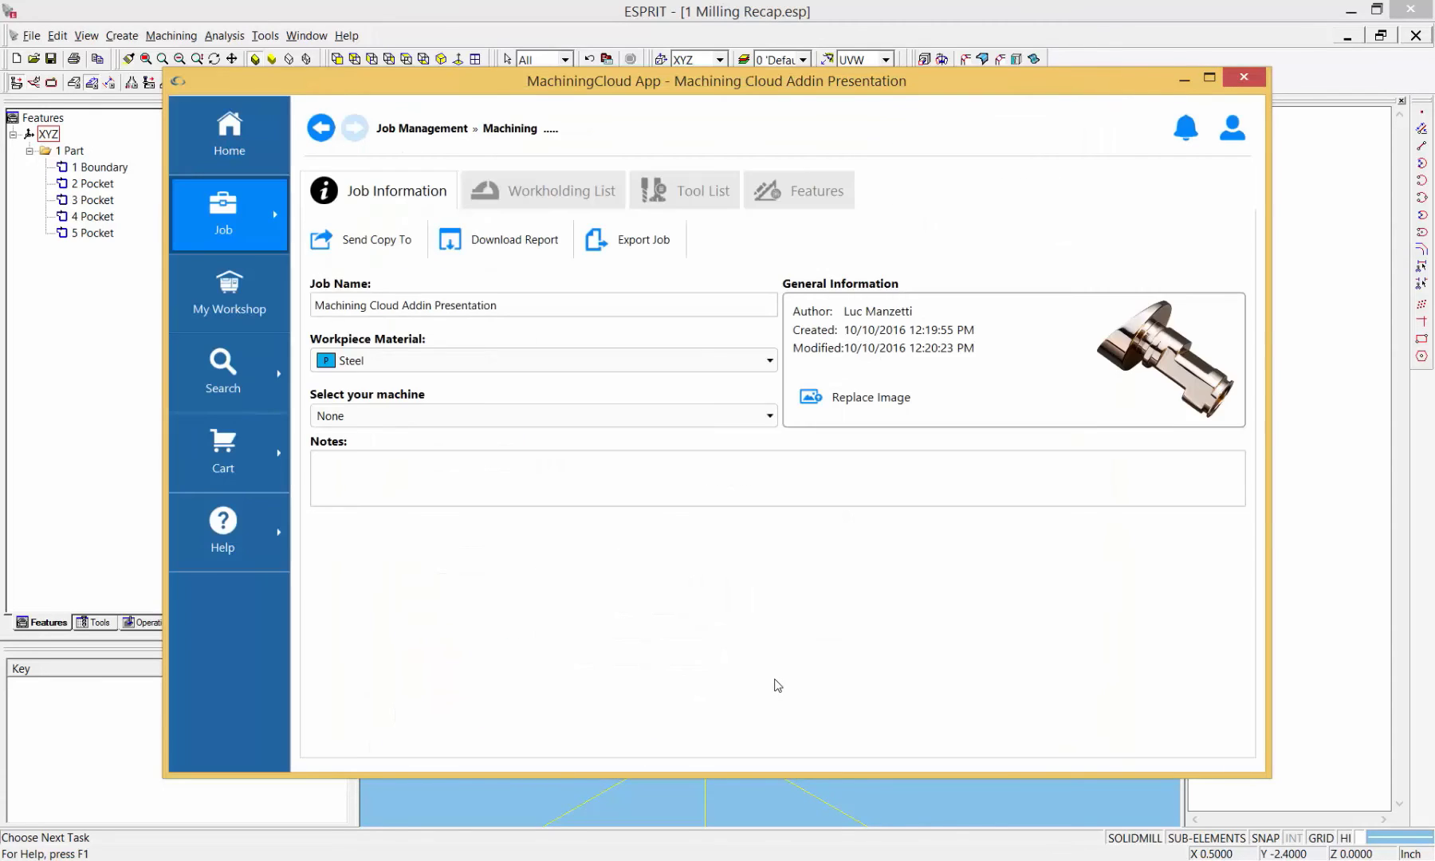
Step: Switch to ESPRIT and open the Machining Cloud job from Machining Cloud Addin Presentation.zip on the Desktop
click(133, 382)
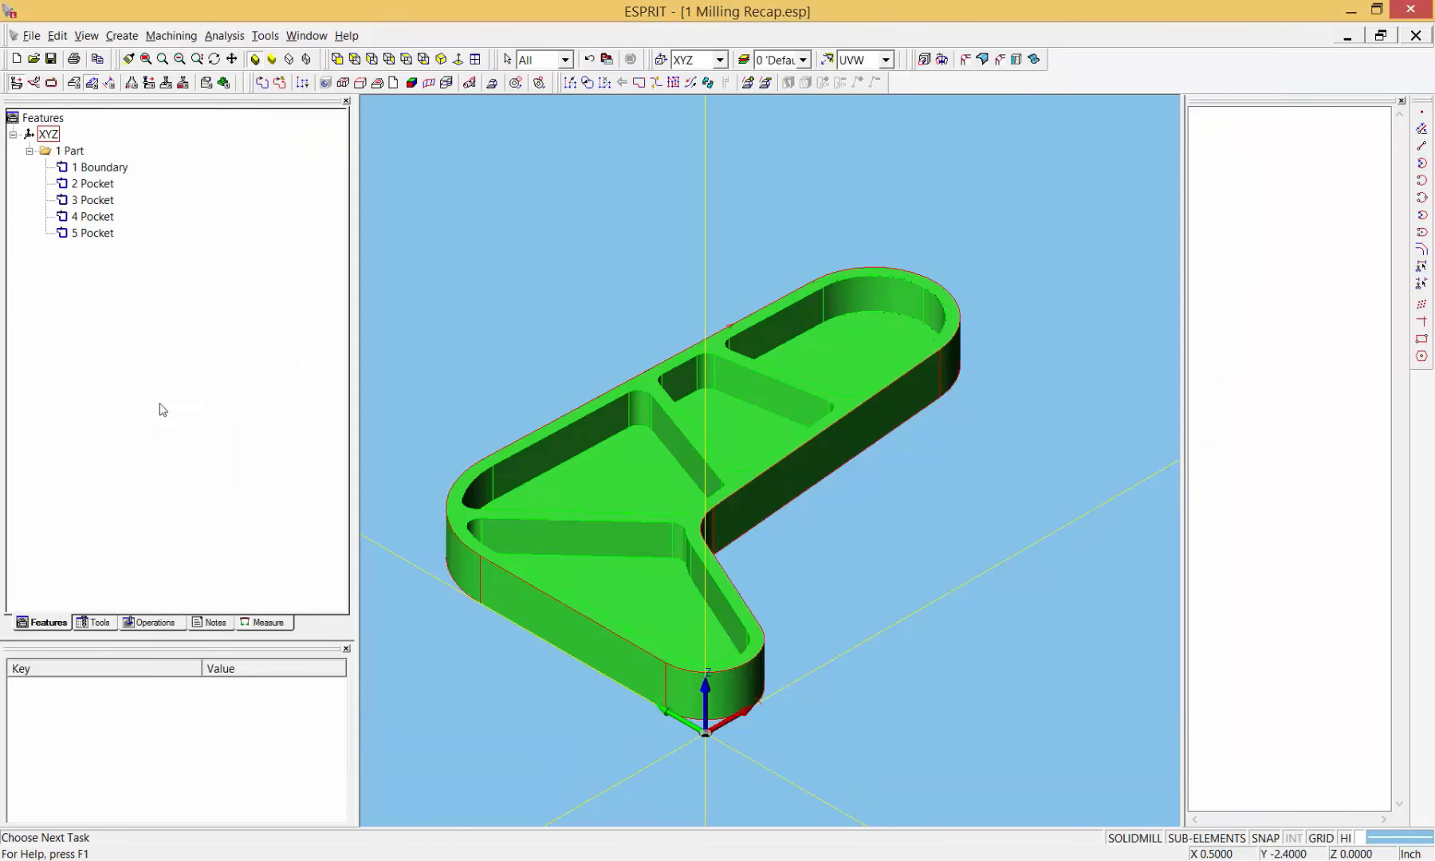
middle_drag(543, 488, 575, 479)
click(30, 36)
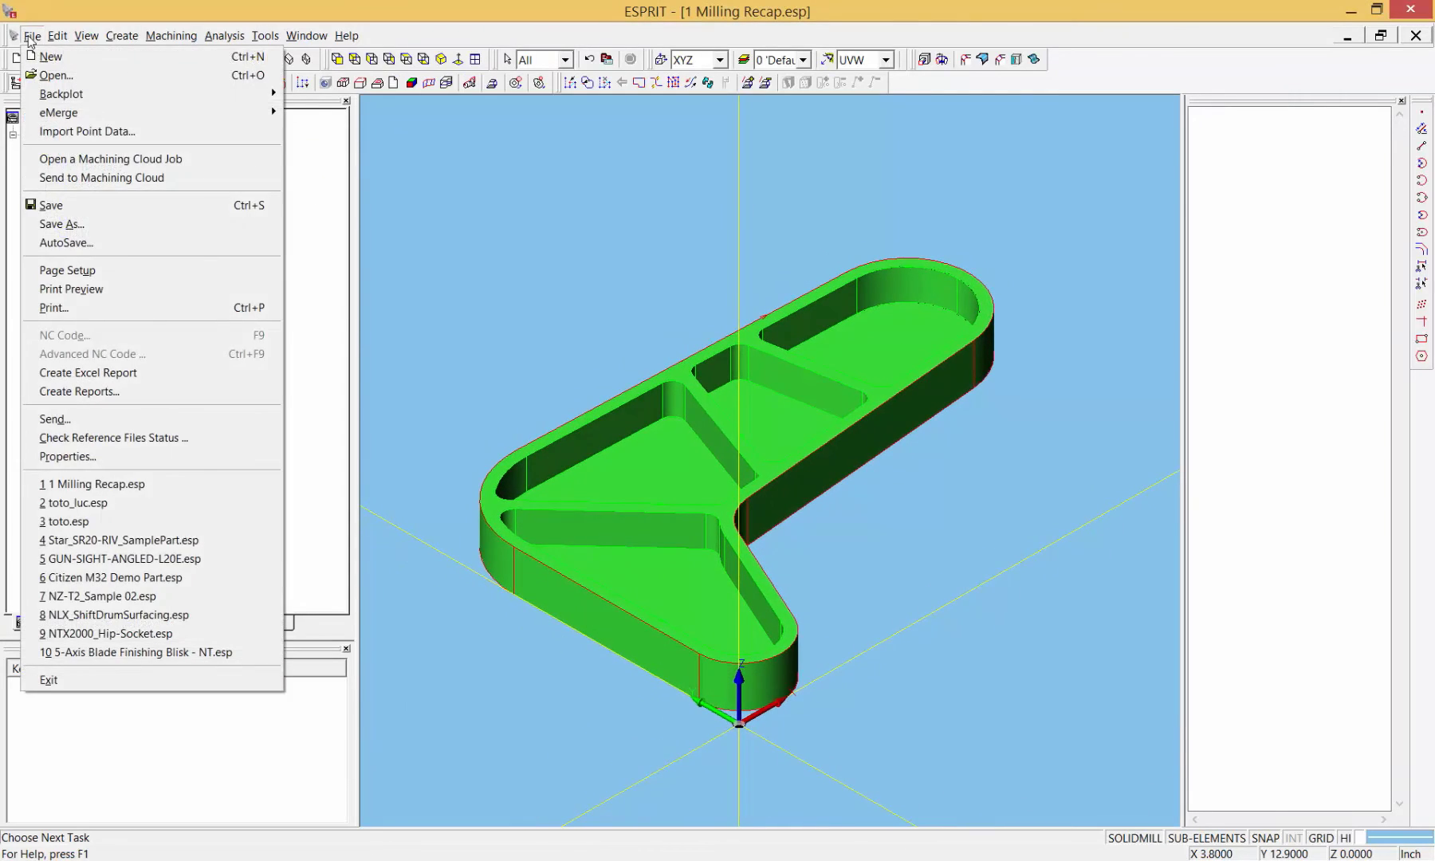
click(111, 158)
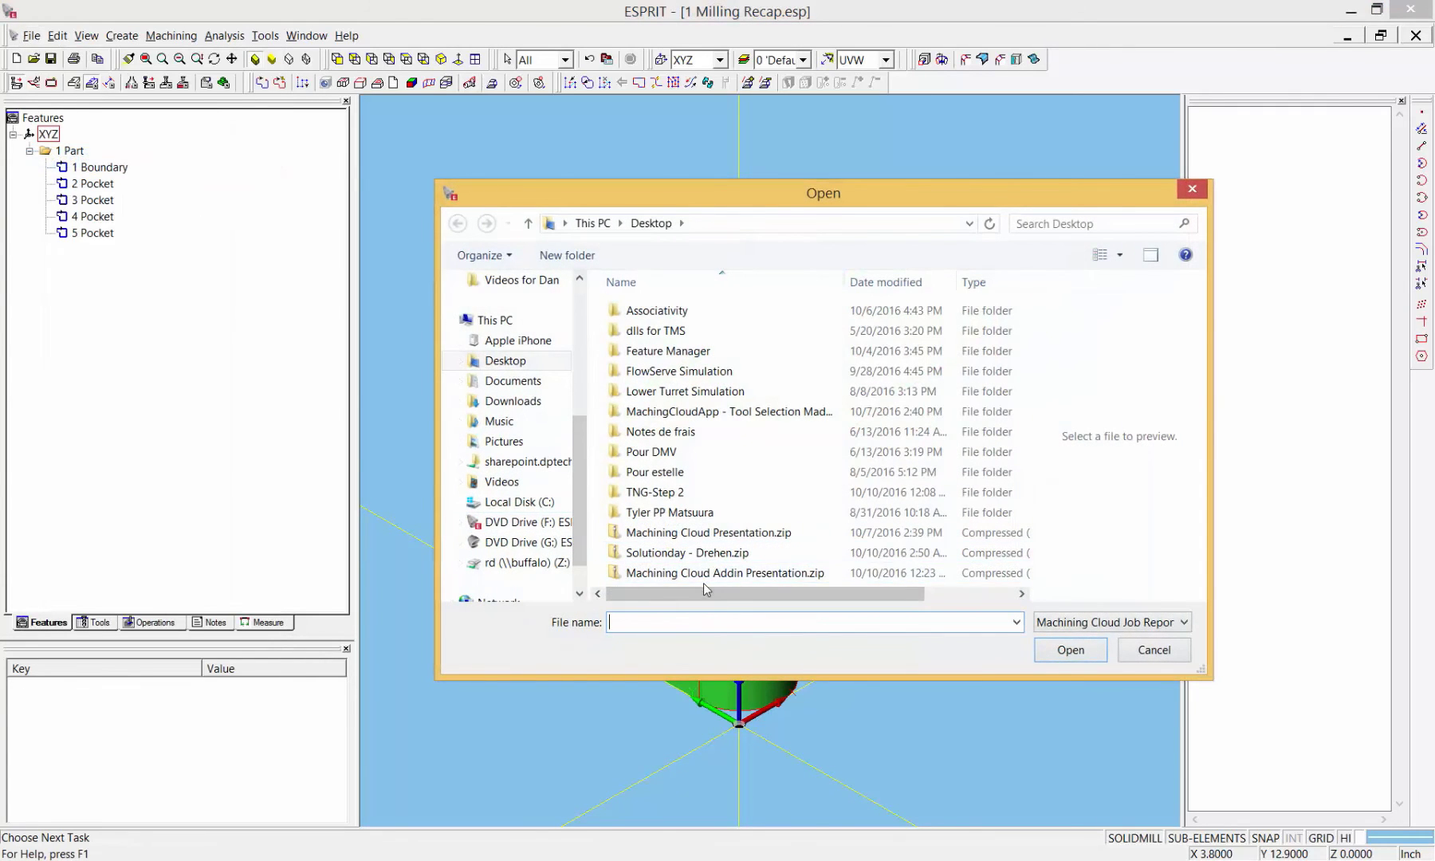
click(711, 574)
click(1071, 649)
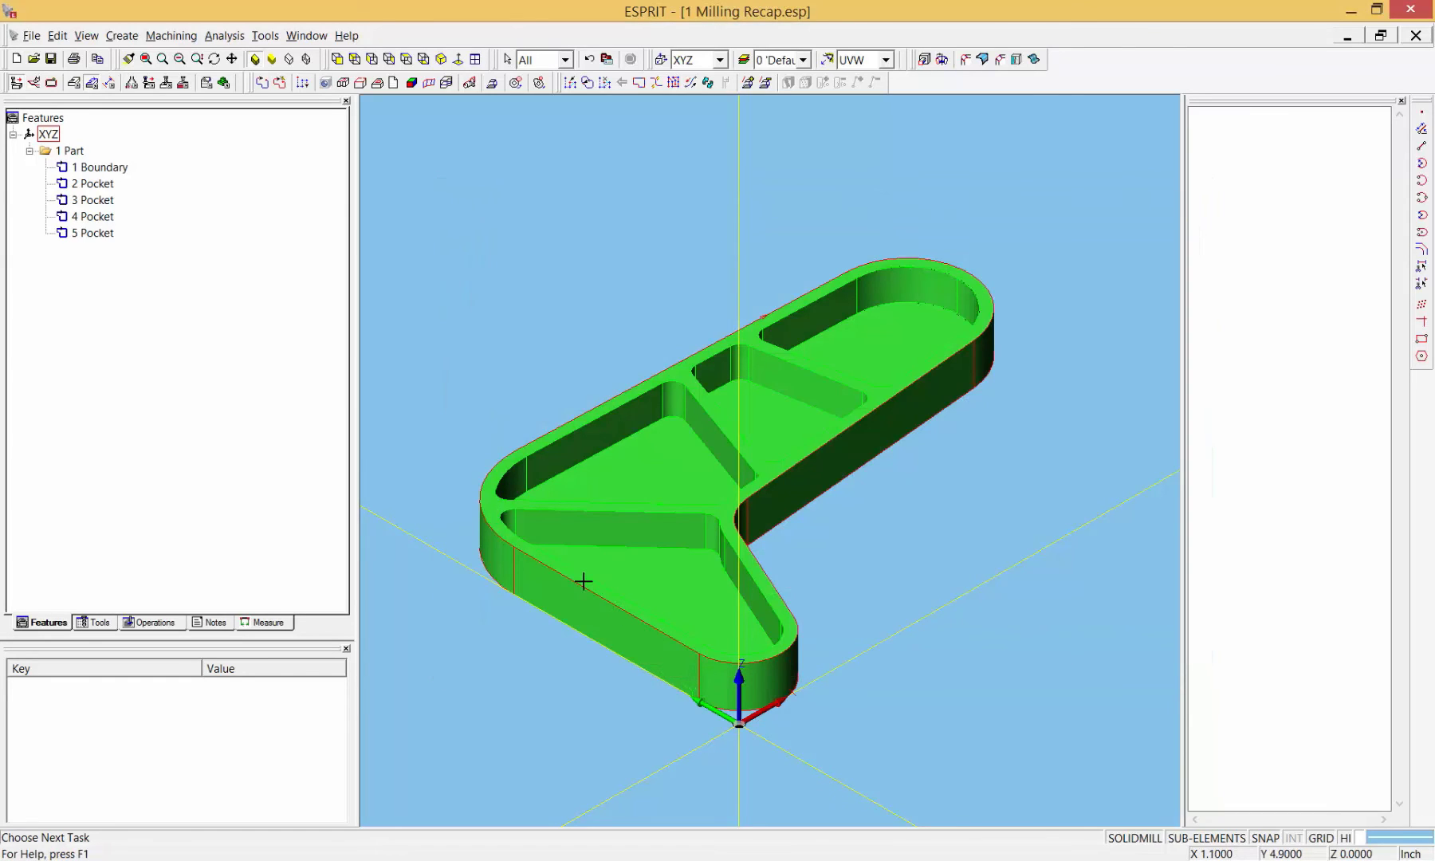
Step: Examine the imported Rough tool's comment and cutter dimensions, and close its definition without changes
click(102, 623)
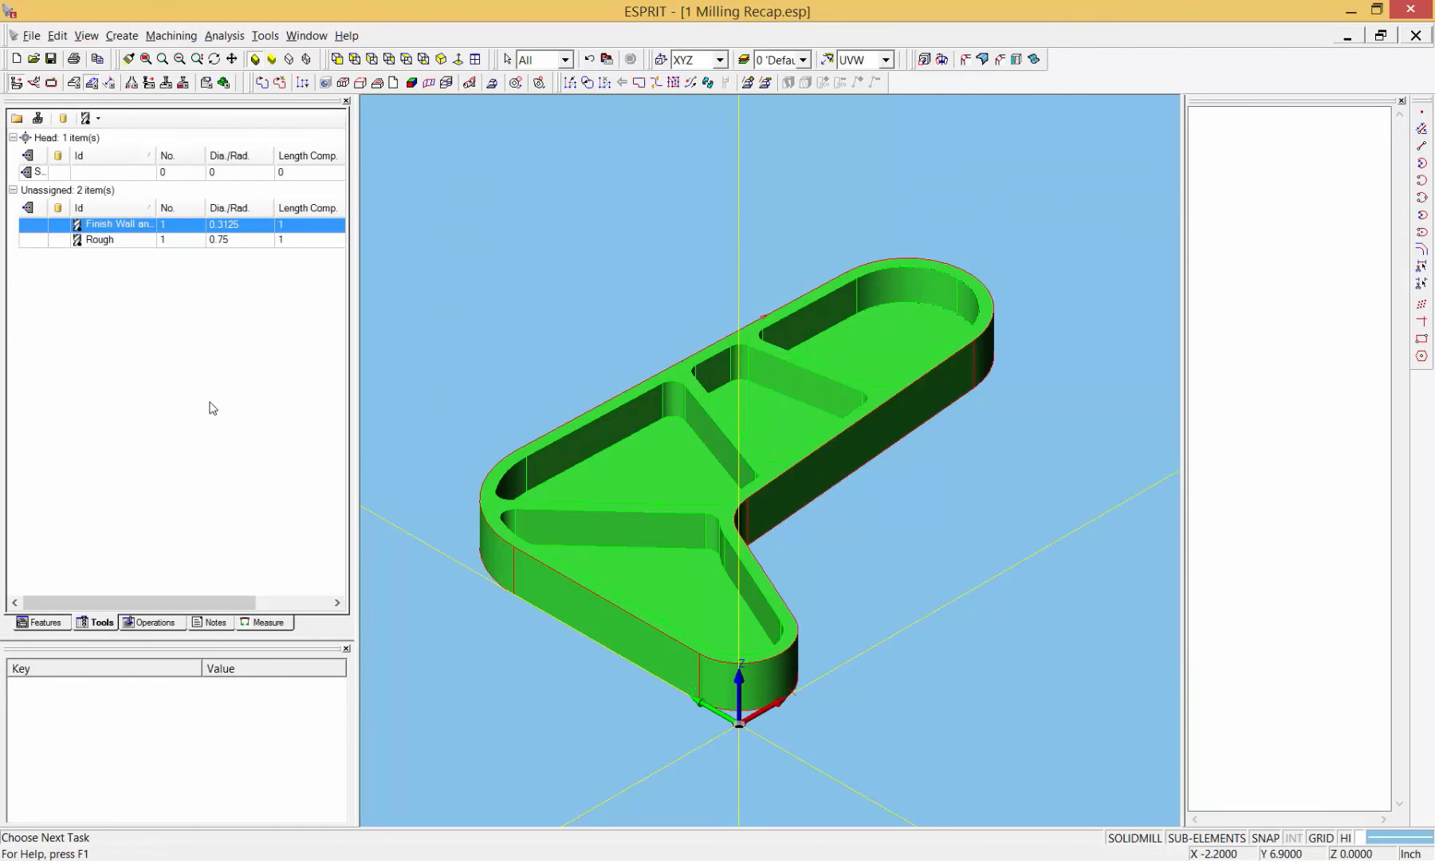
click(108, 239)
click(105, 227)
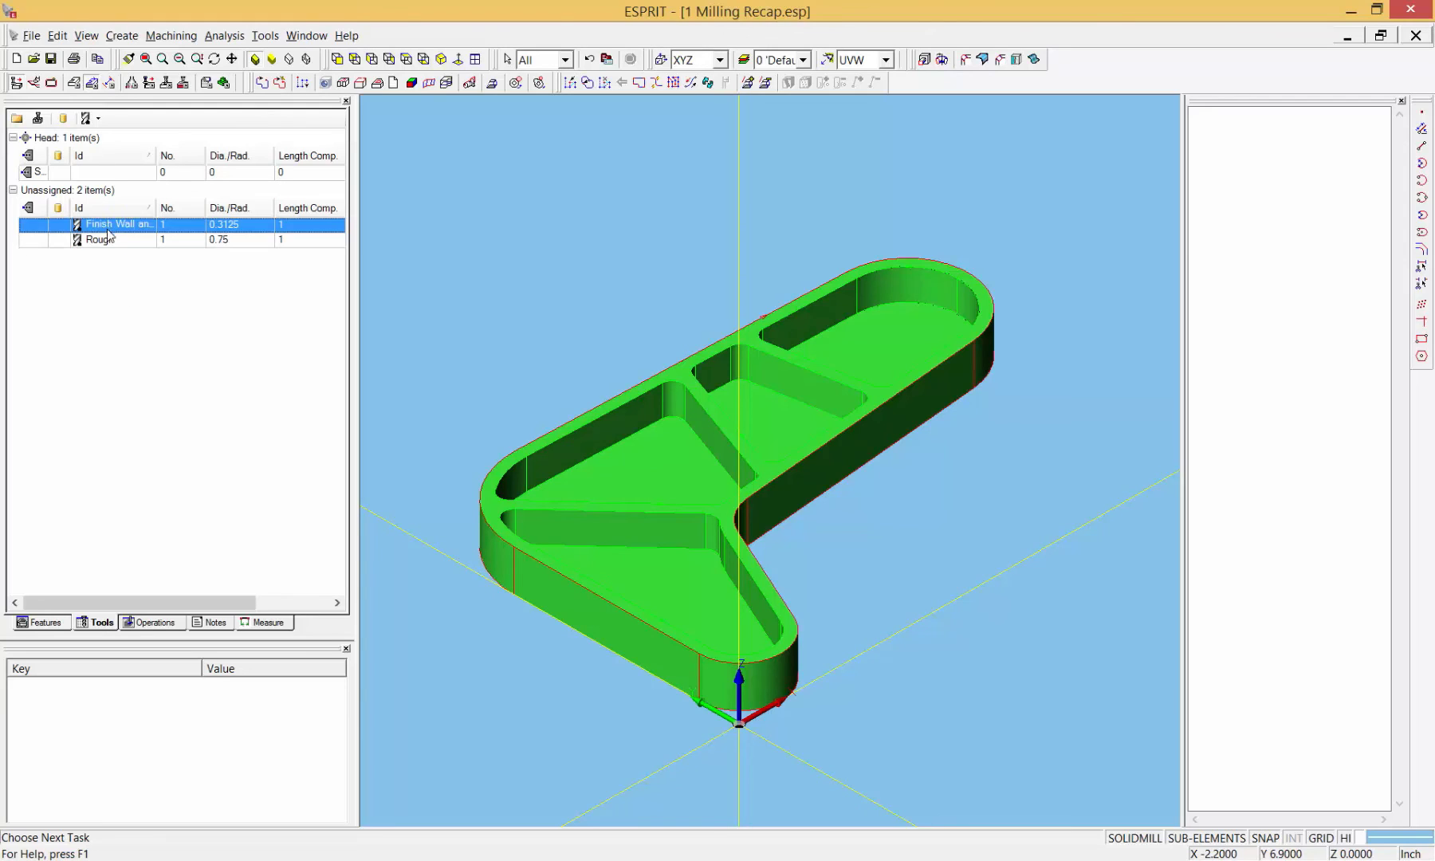
click(107, 242)
double_click(107, 242)
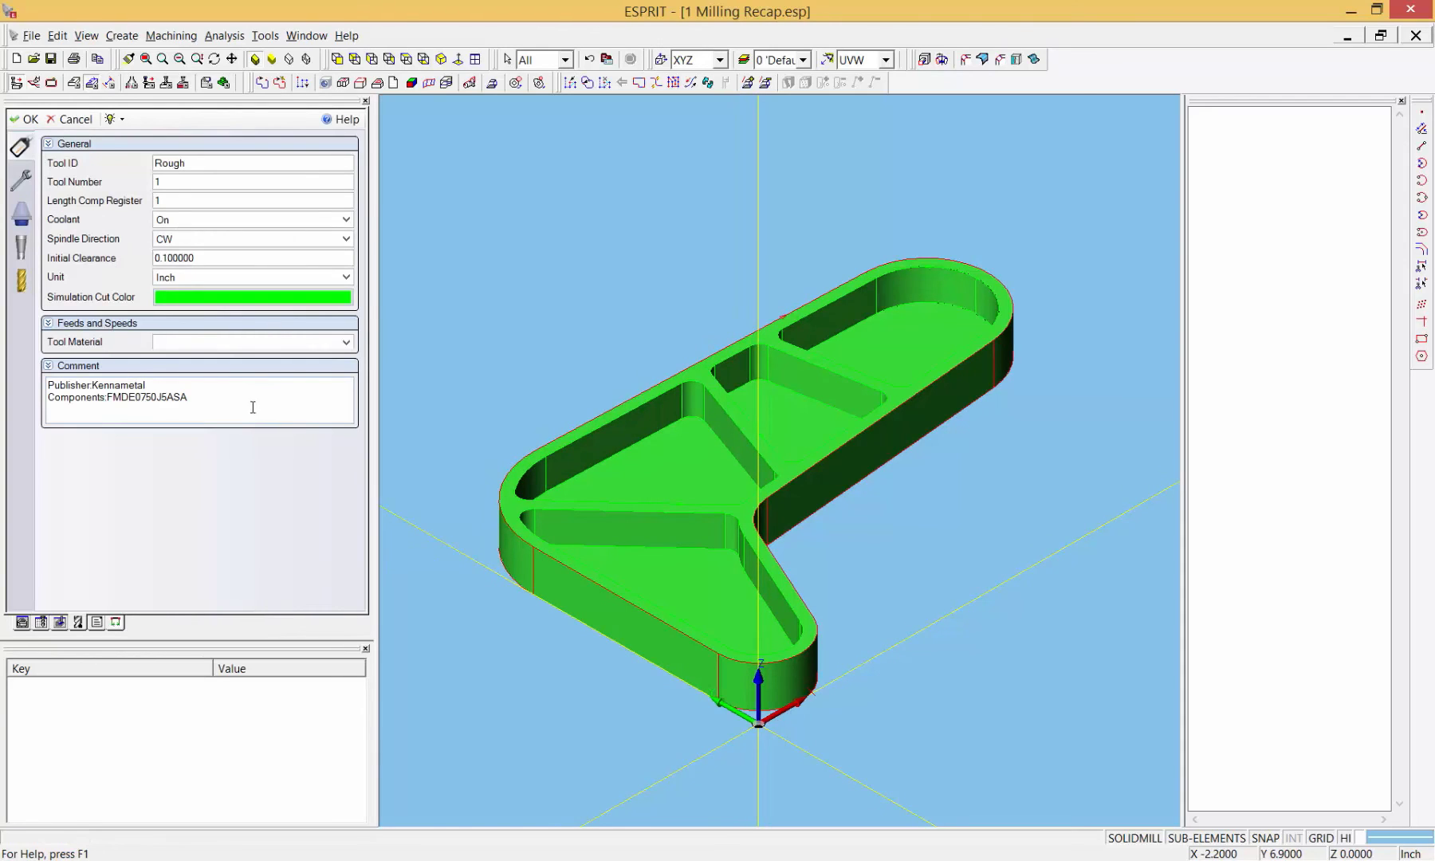
drag(253, 408, 26, 383)
double_click(168, 399)
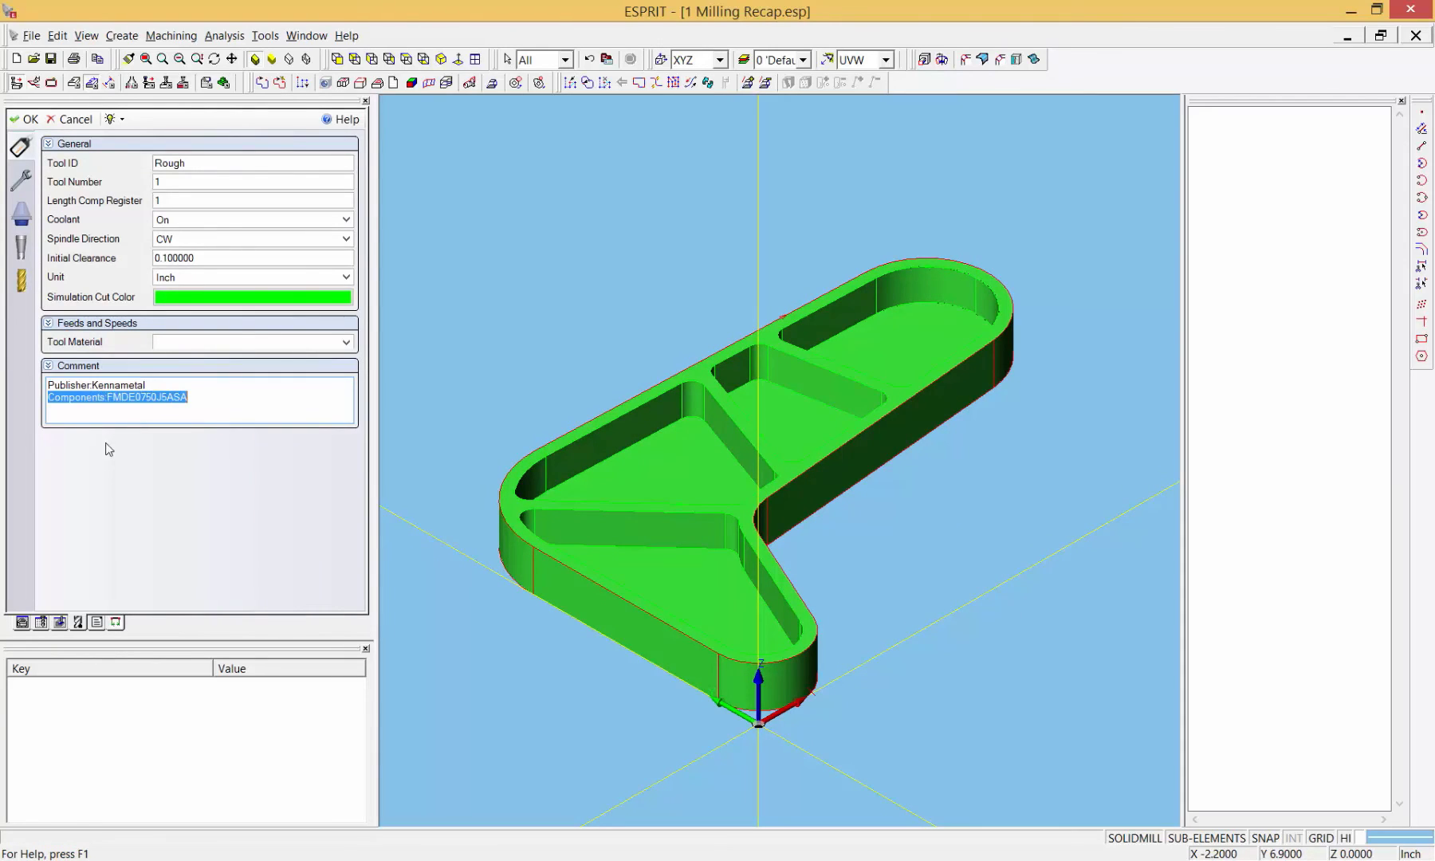
click(105, 397)
double_click(116, 385)
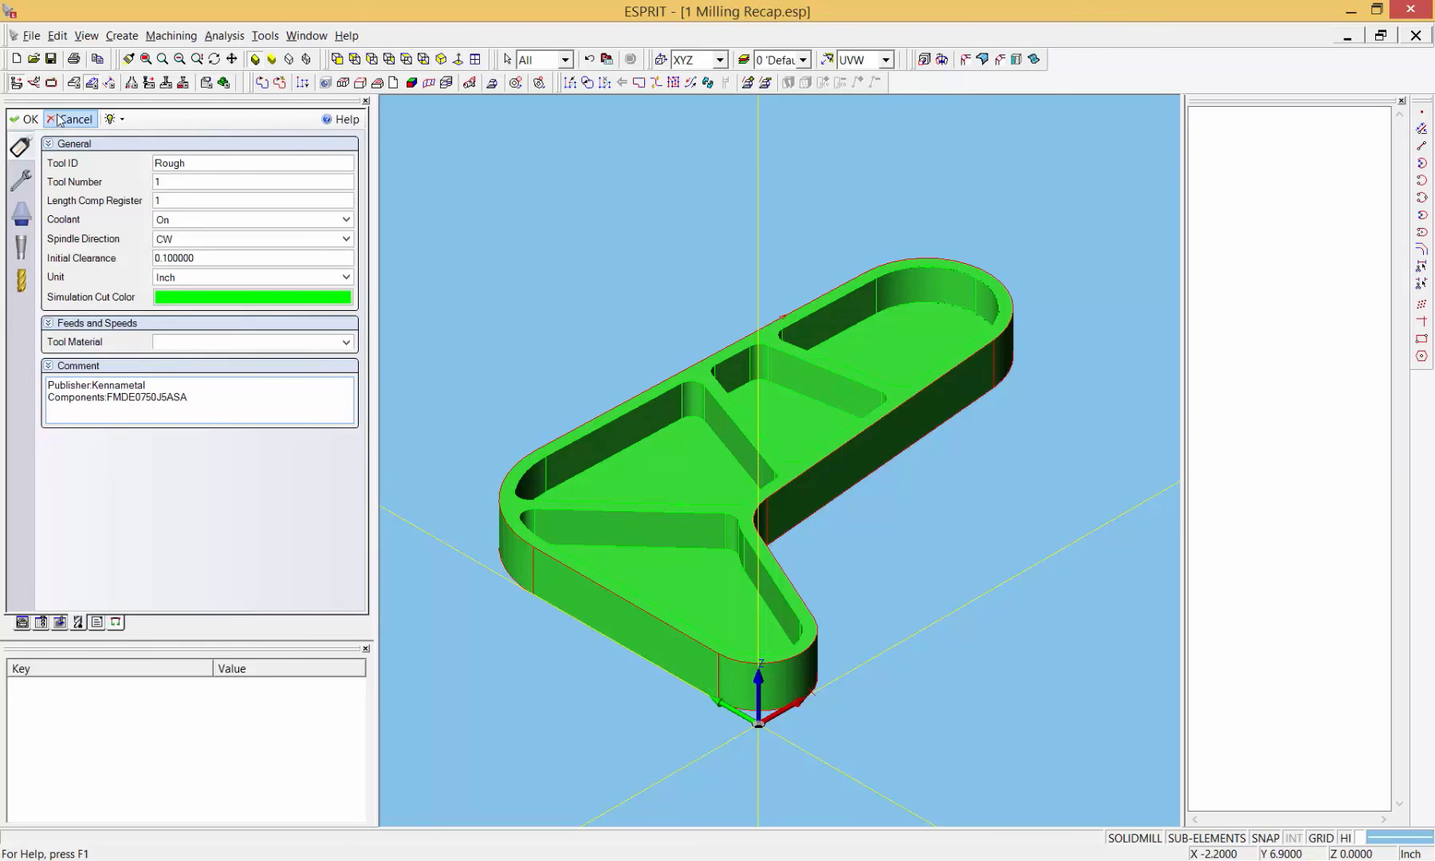
click(23, 281)
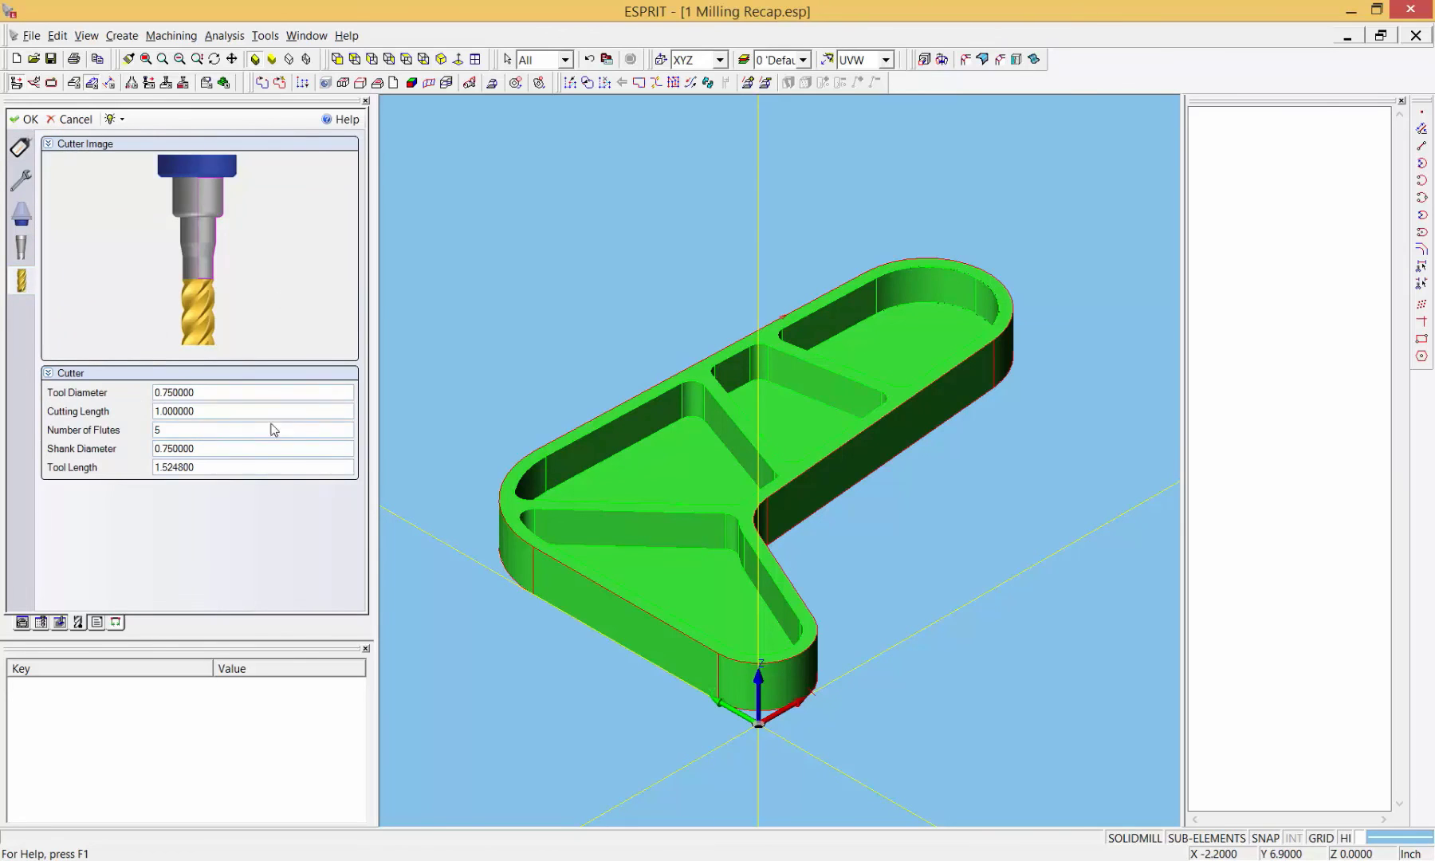
click(74, 119)
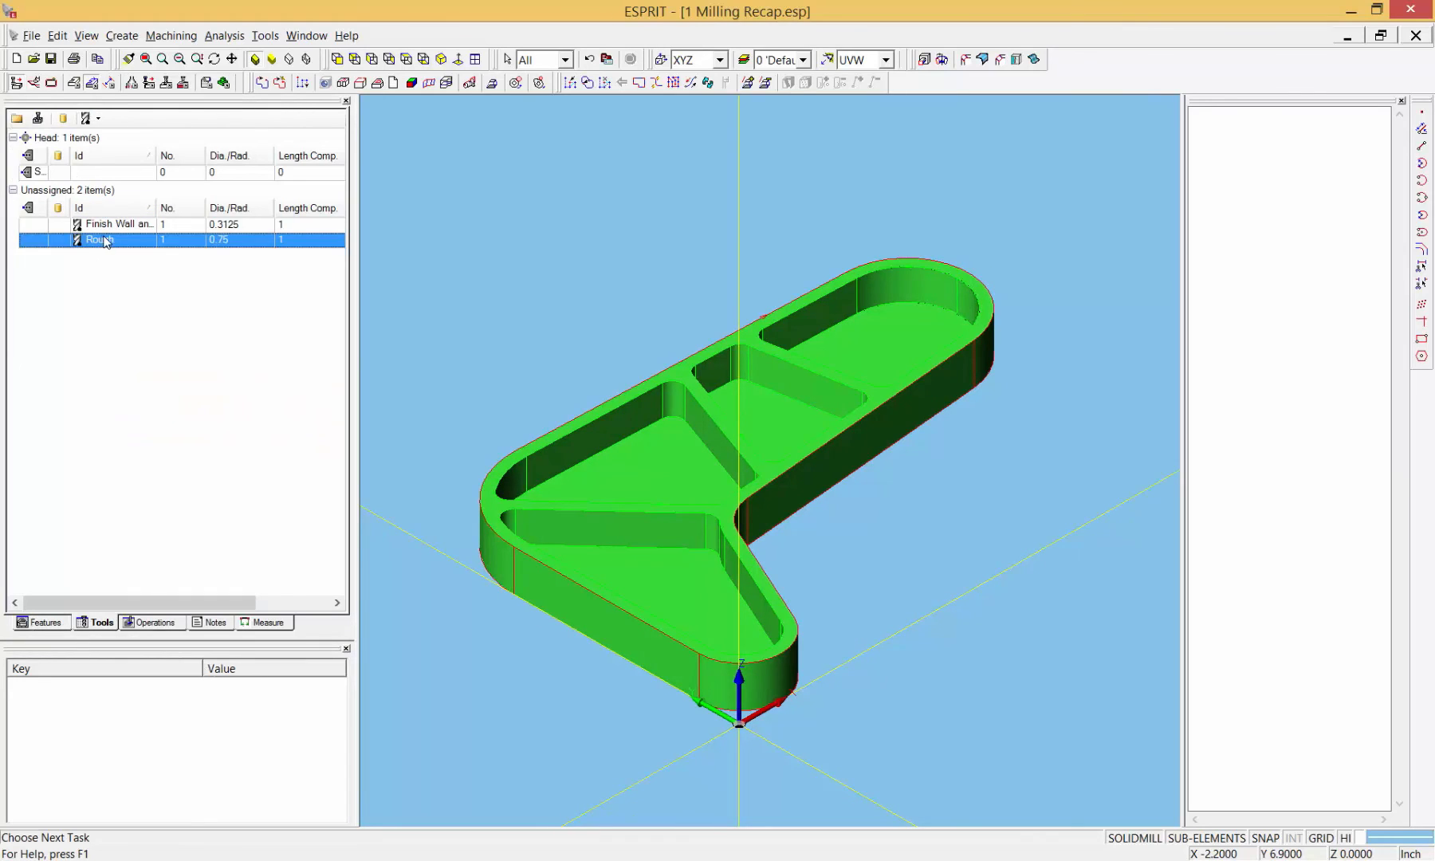
Step: Move the imported Rough and Finish Wall tools together out of the unassigned group to the head, and return to the feature list
shift+click(109, 227)
drag(109, 227, 108, 182)
click(53, 625)
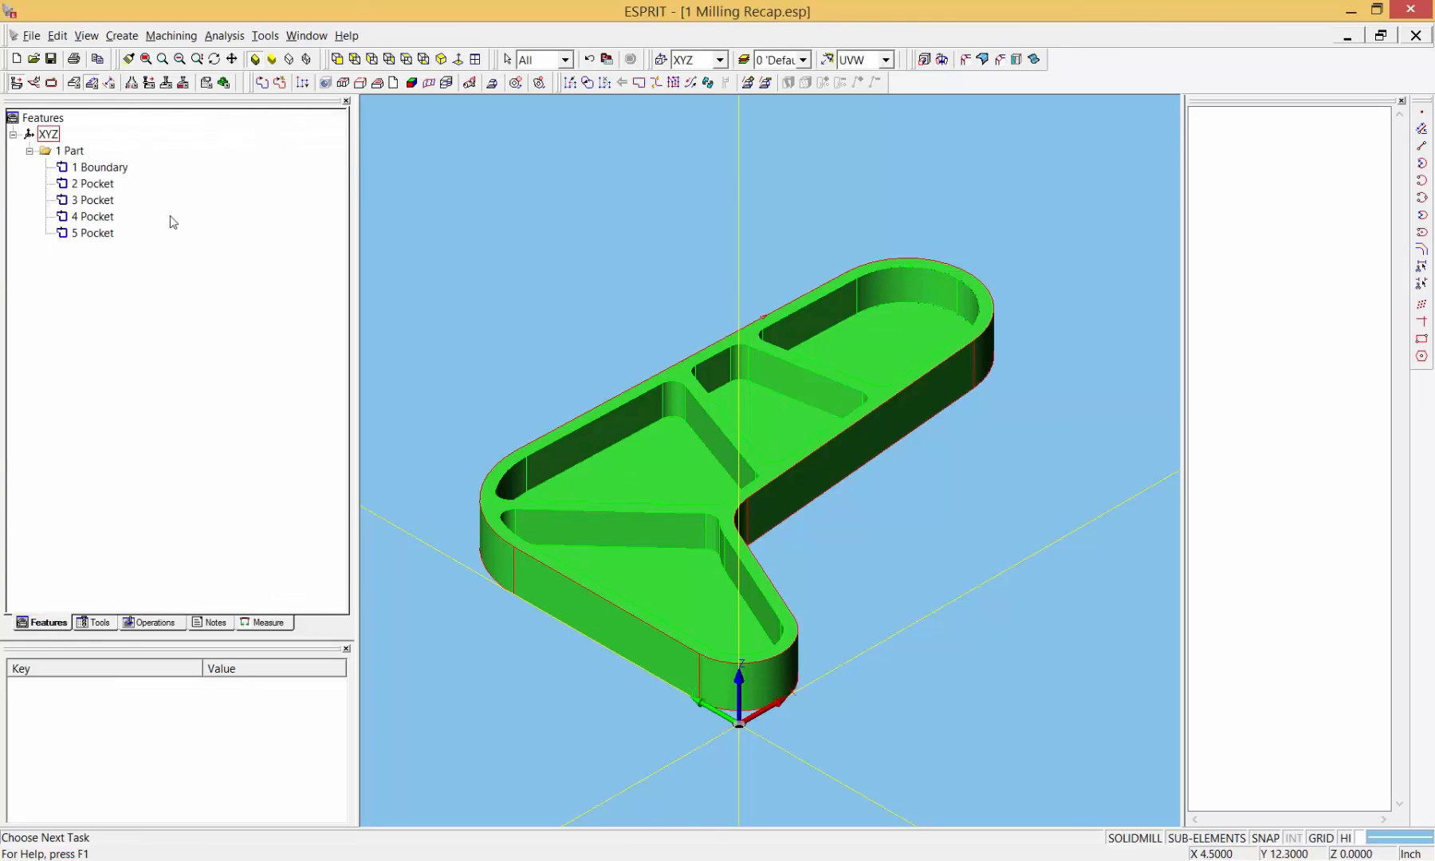
Step: Start a pocketing operation on the 2 Pocket feature, reset its settings to the defaults, and name it Pocket
click(92, 186)
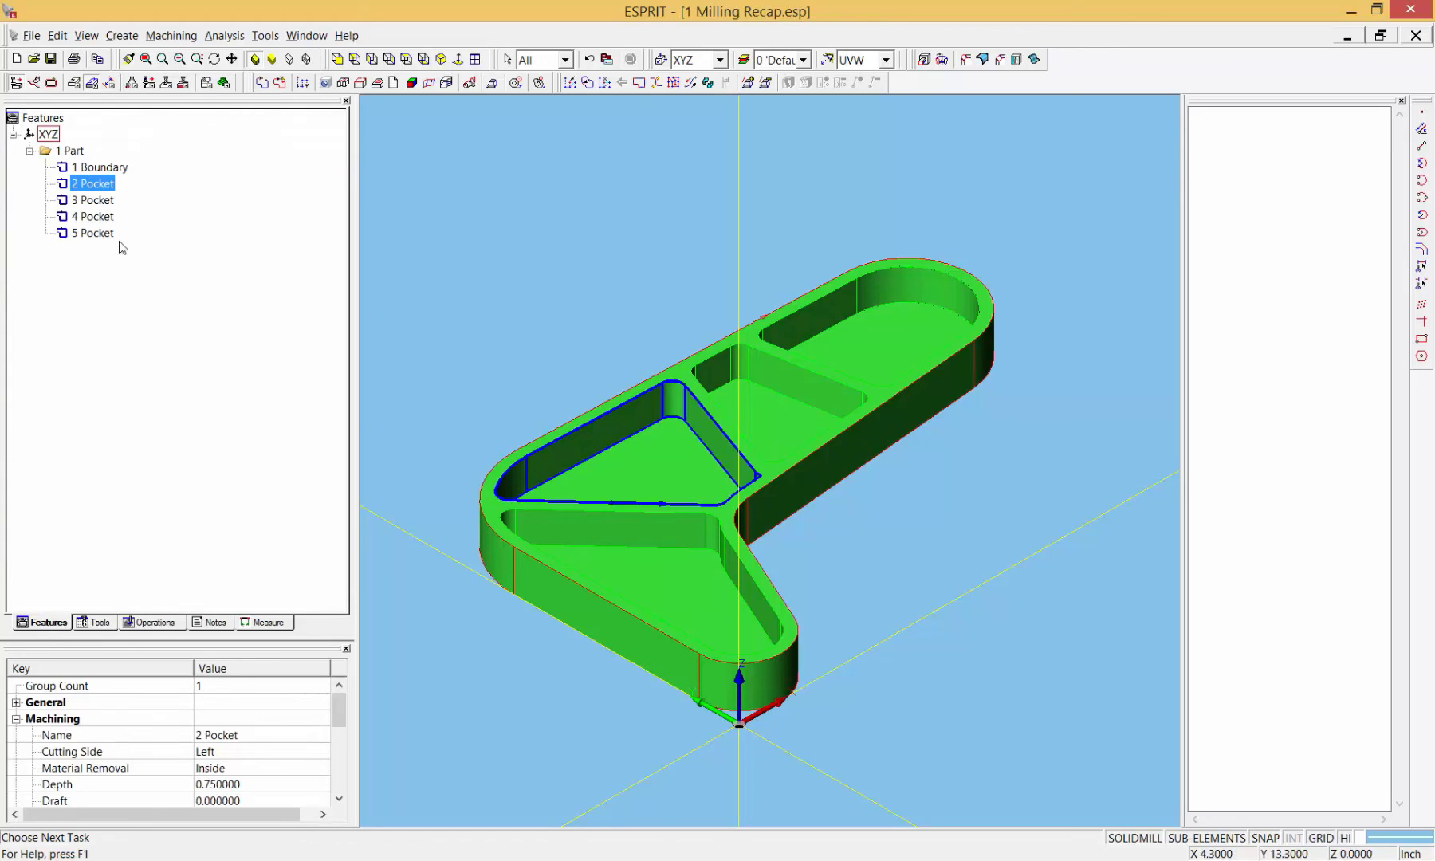
click(166, 82)
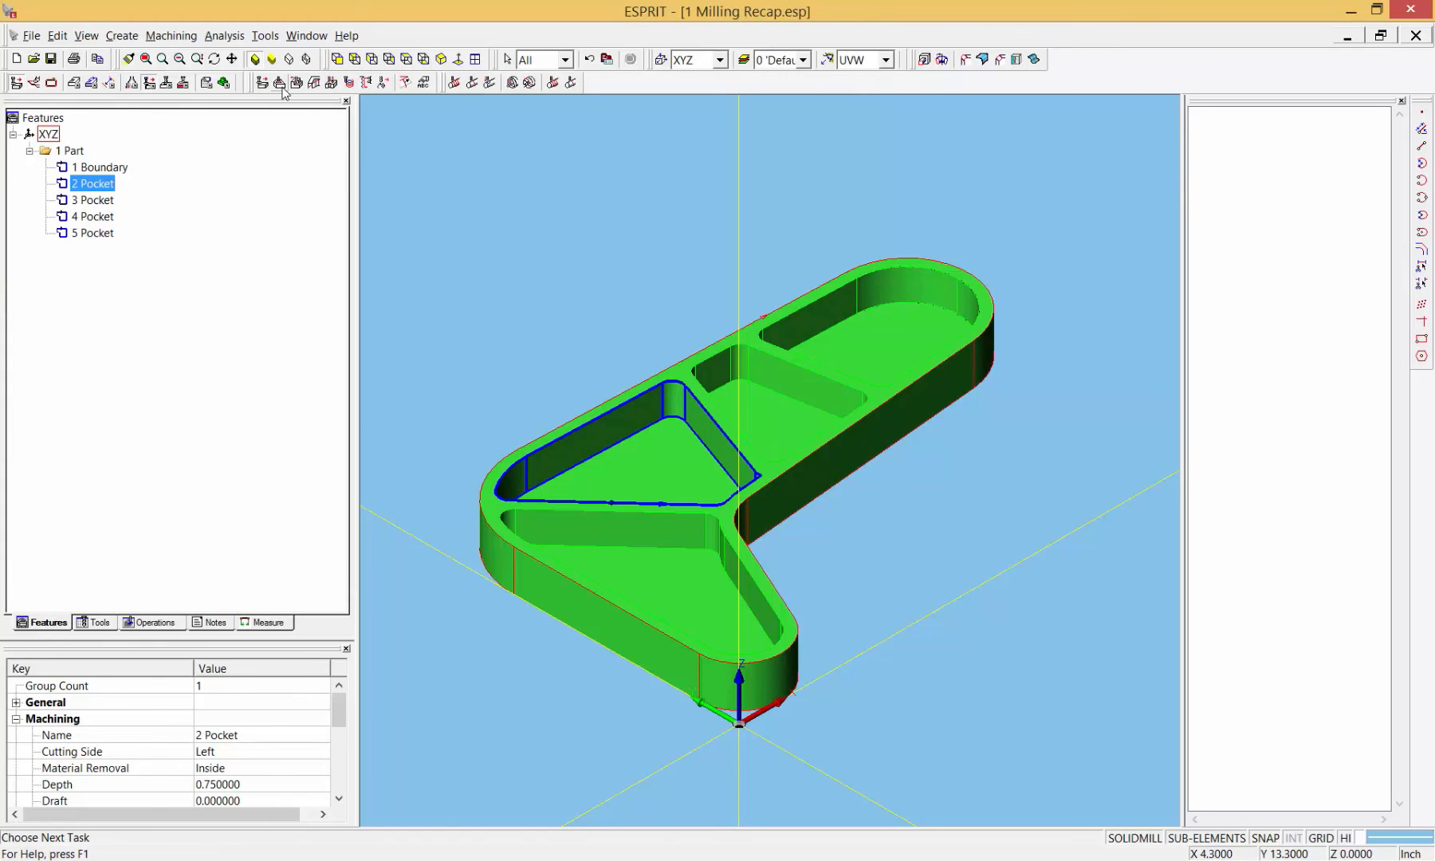
click(280, 82)
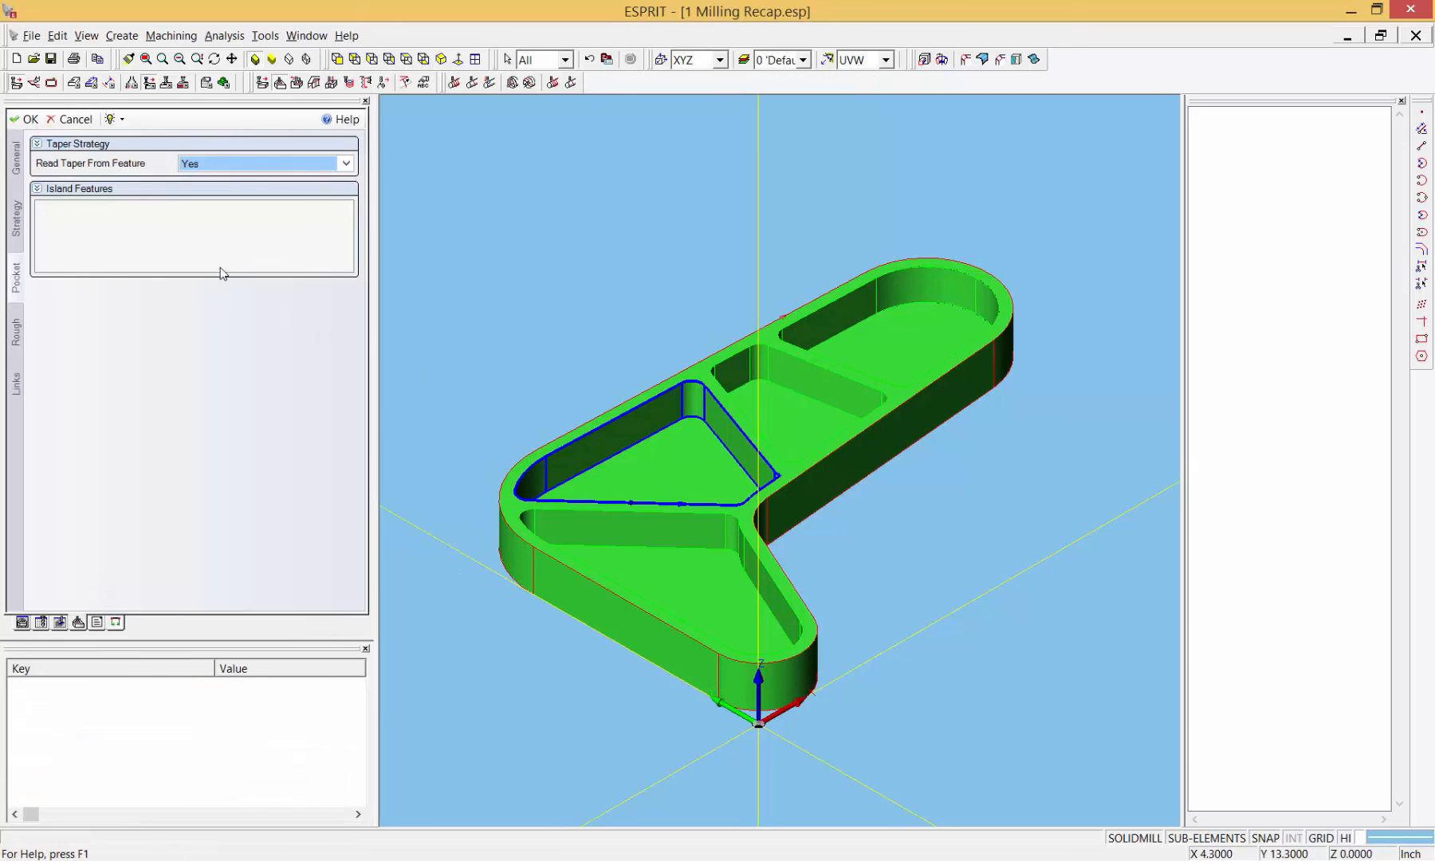
click(18, 151)
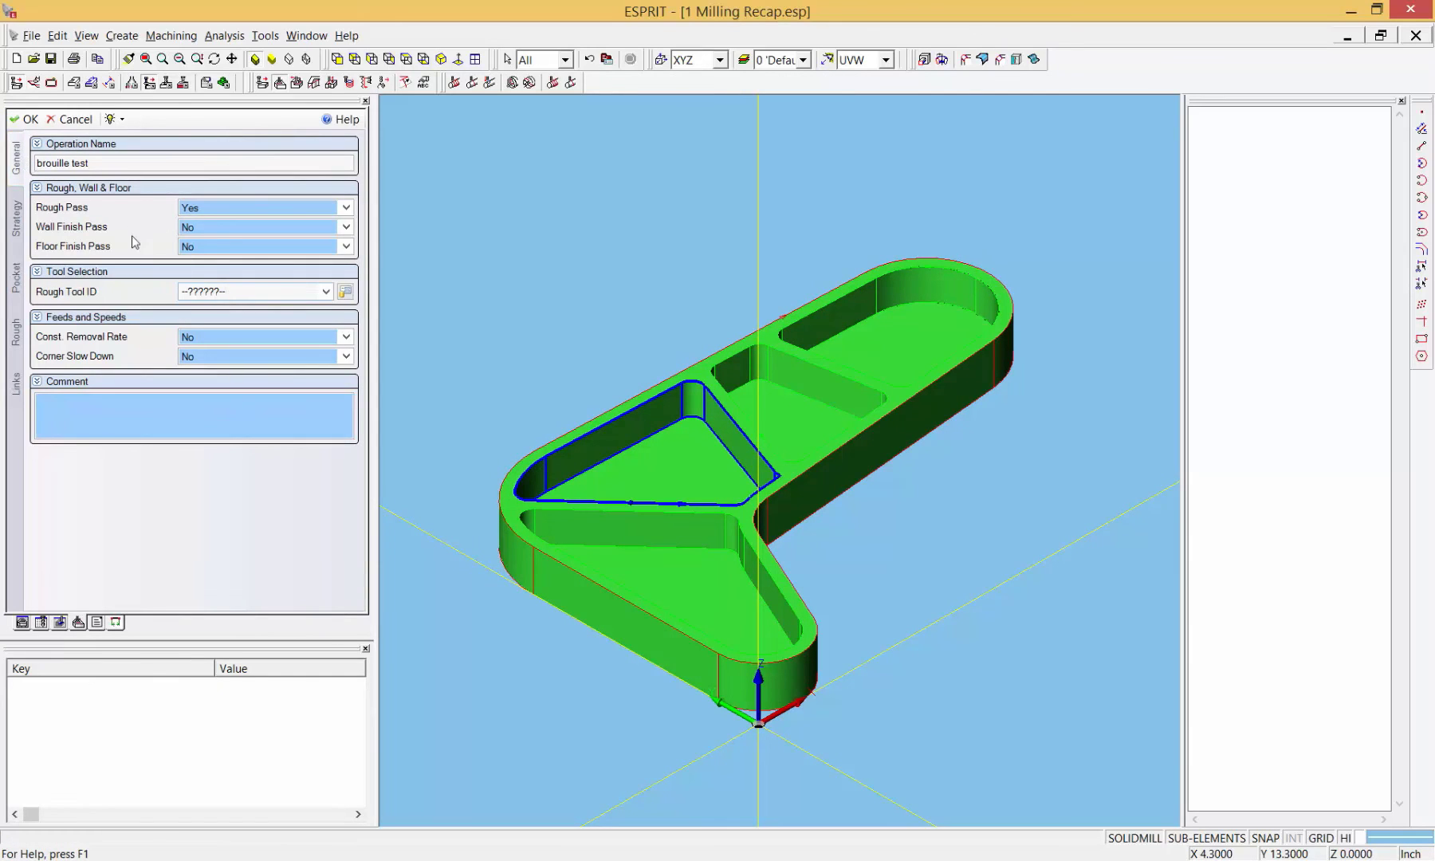
click(113, 119)
click(120, 318)
text(Pocket)
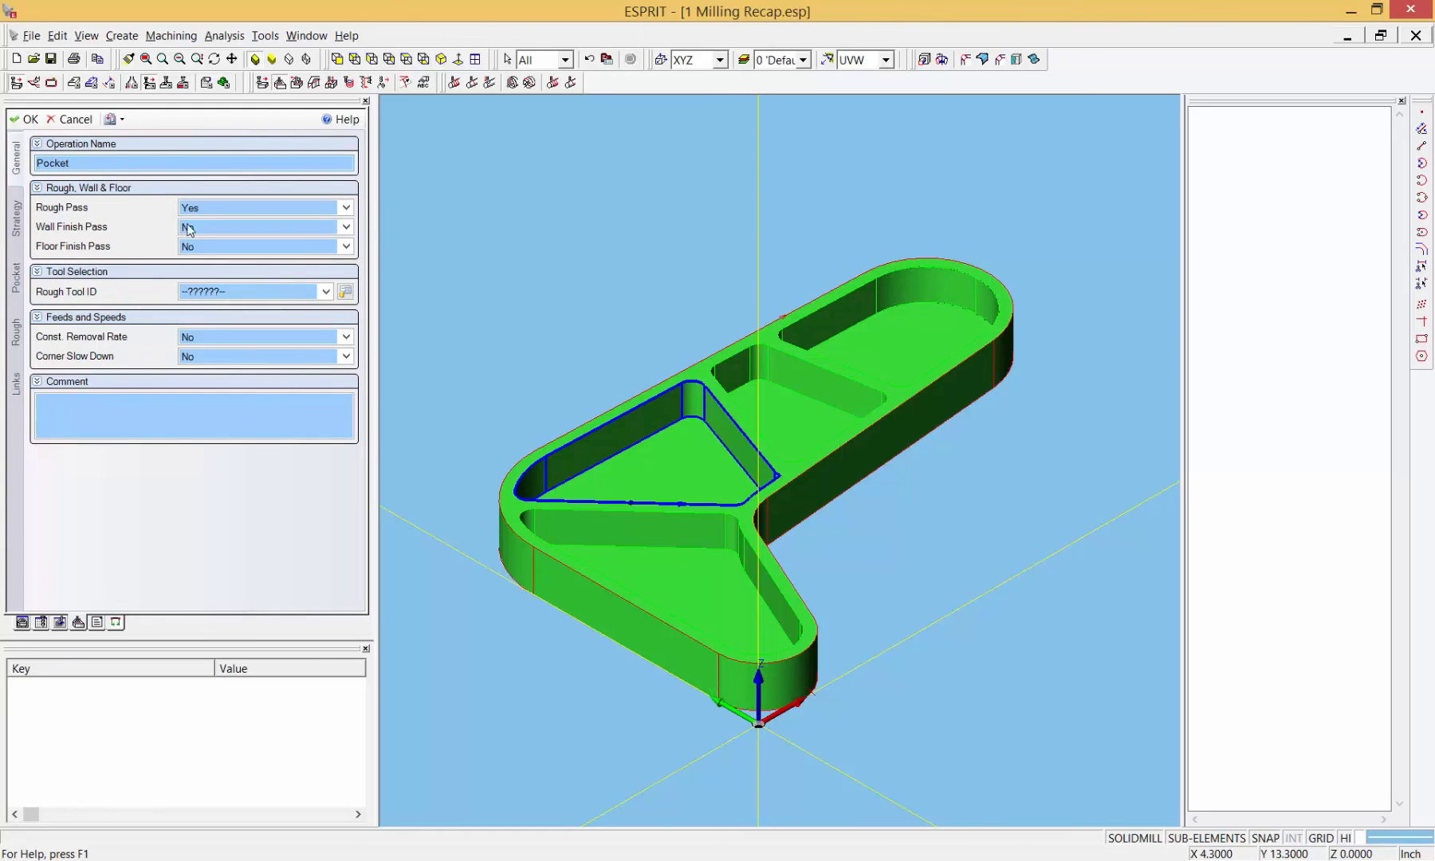
Step: Assign the Rough tool to the rough pass, and enable a wall finish pass using the Finish Wall and Floor Corner tool
click(211, 291)
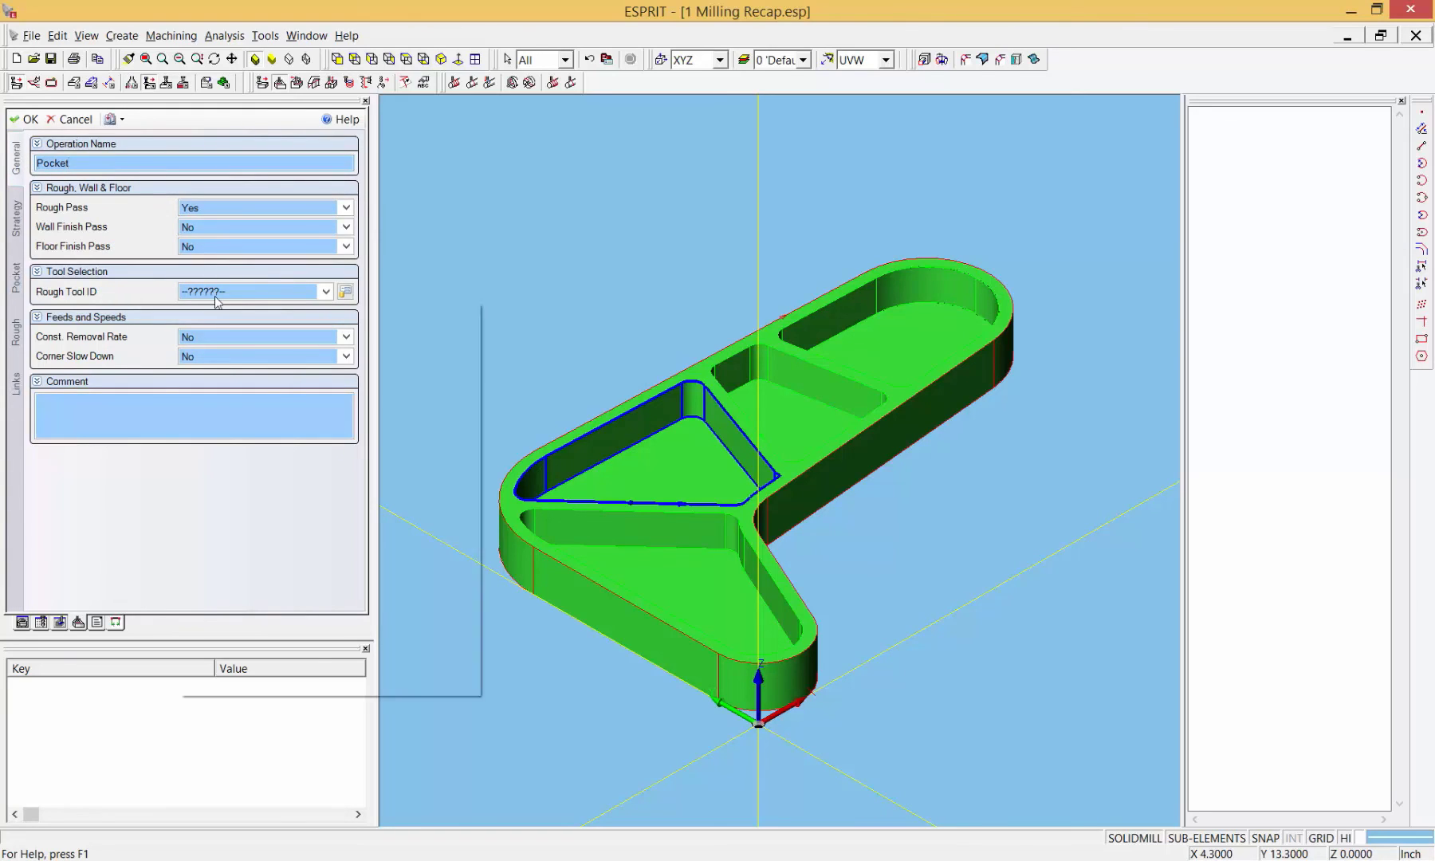
click(215, 323)
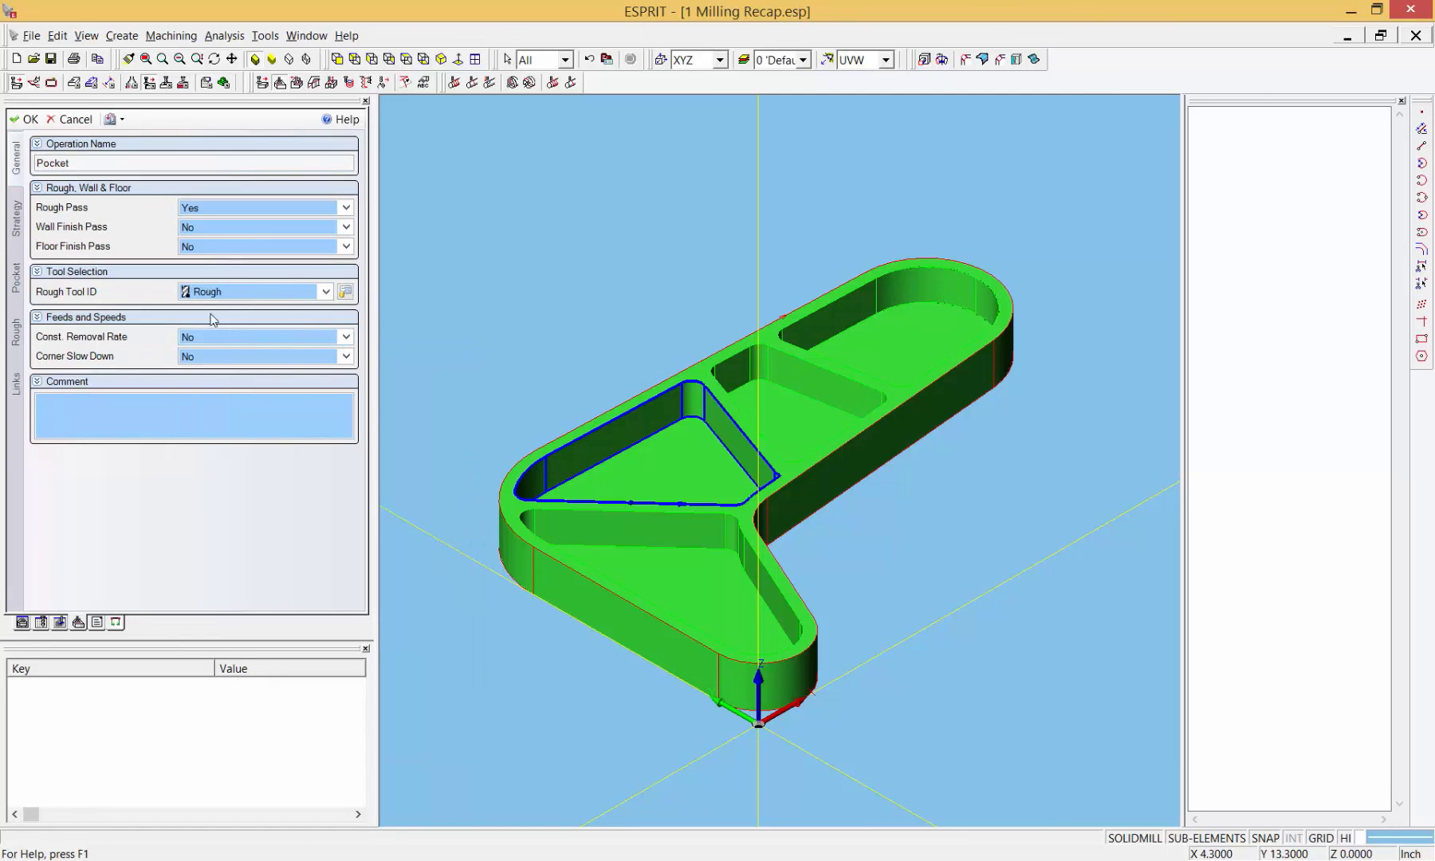
click(209, 227)
click(209, 240)
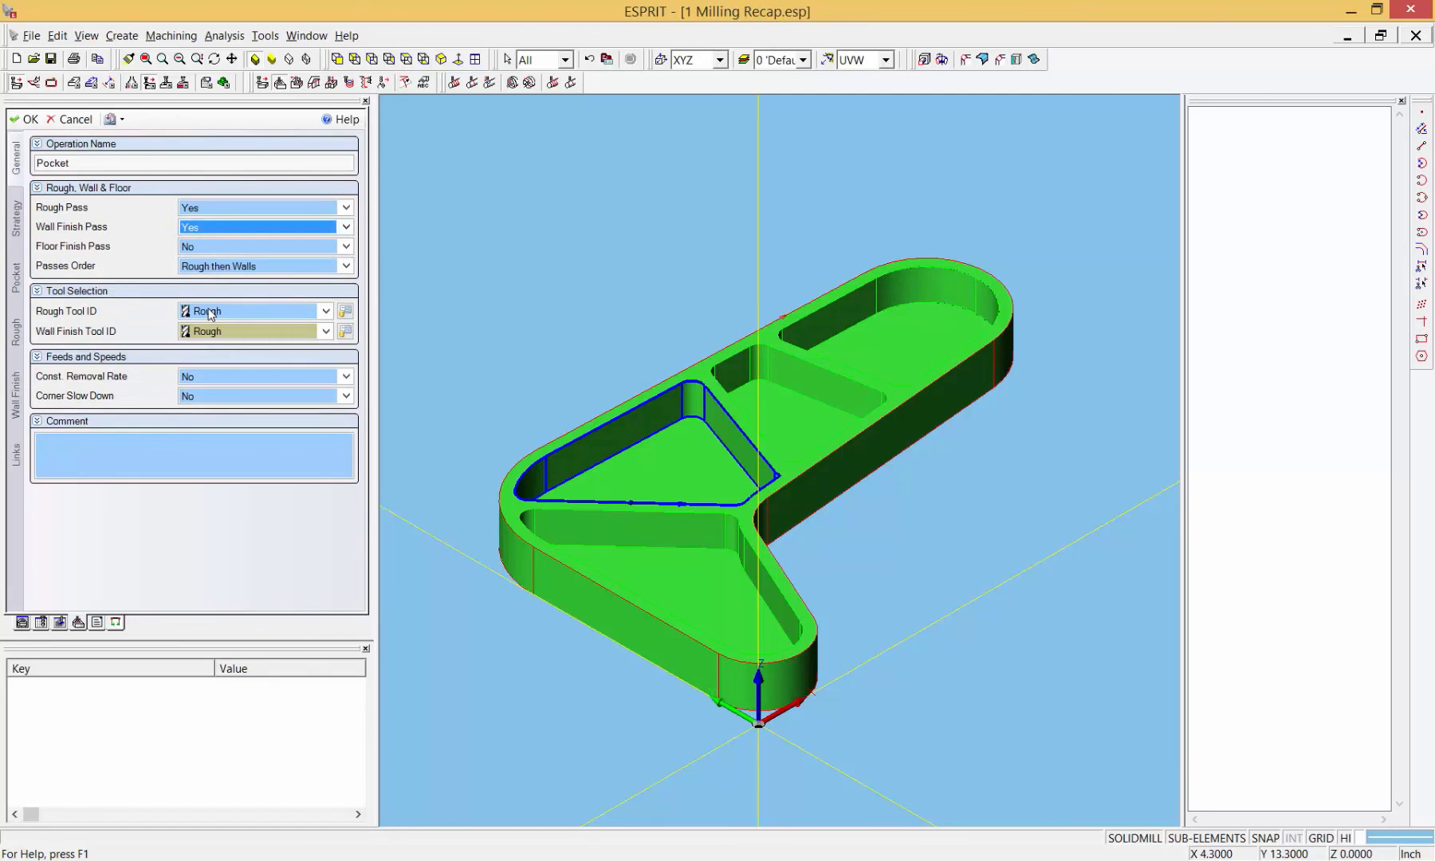
click(222, 338)
click(239, 352)
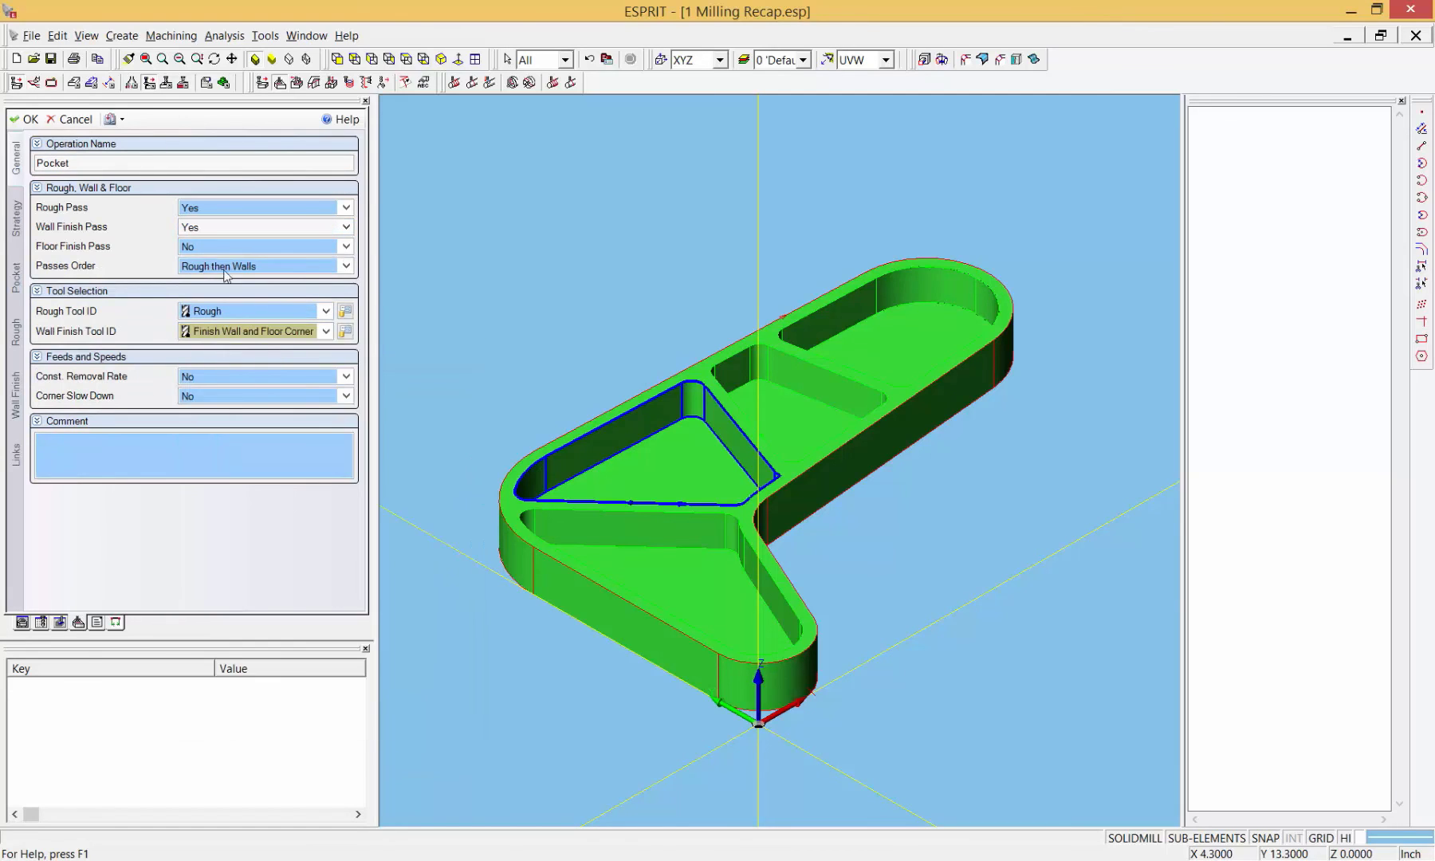
Step: Enable a floor finish pass in the pocketing operation and assign it the Finish Wall and Floor Corner tool
click(239, 246)
click(224, 272)
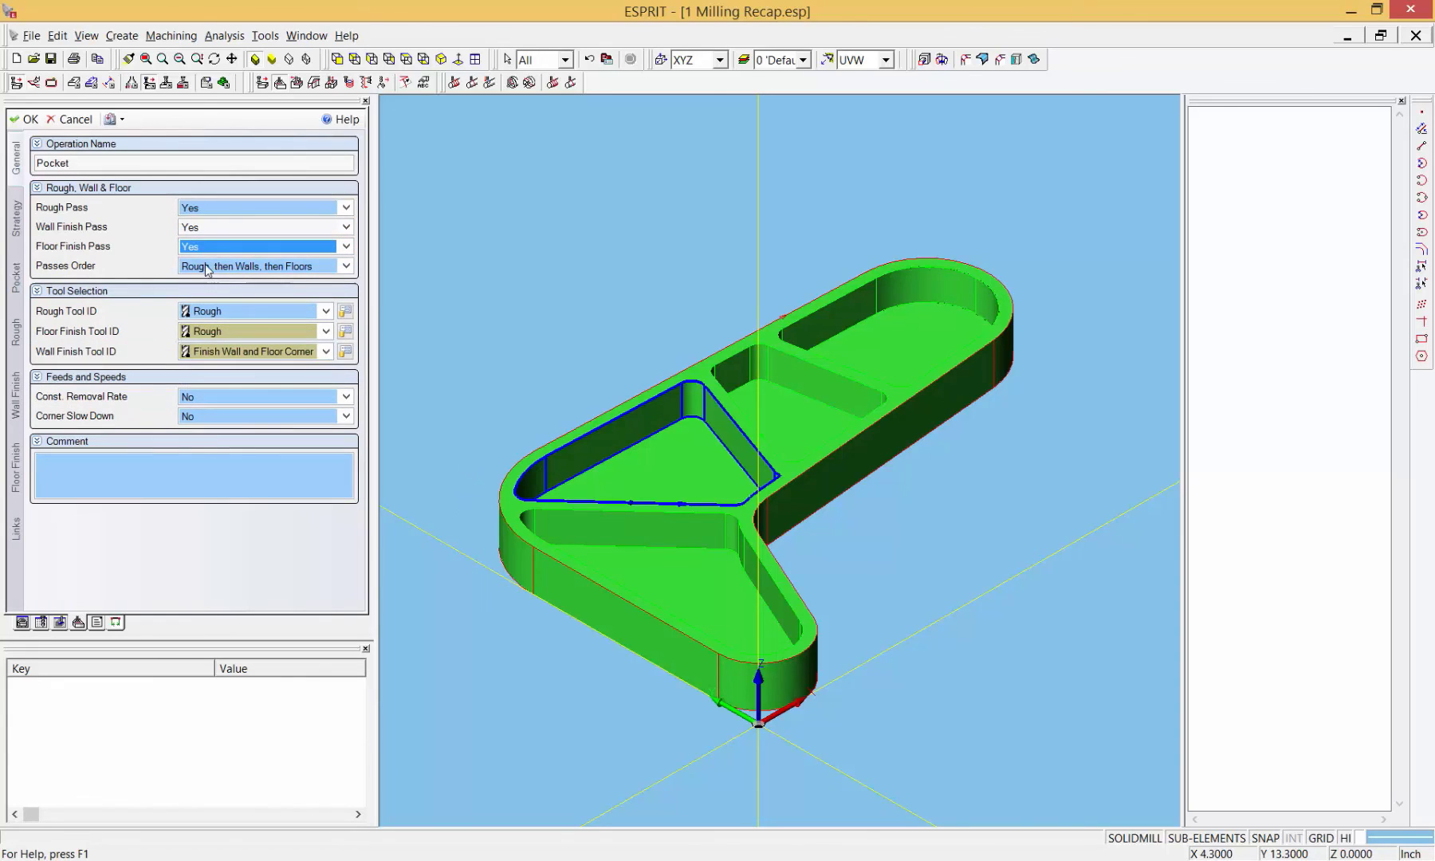
click(211, 334)
click(224, 363)
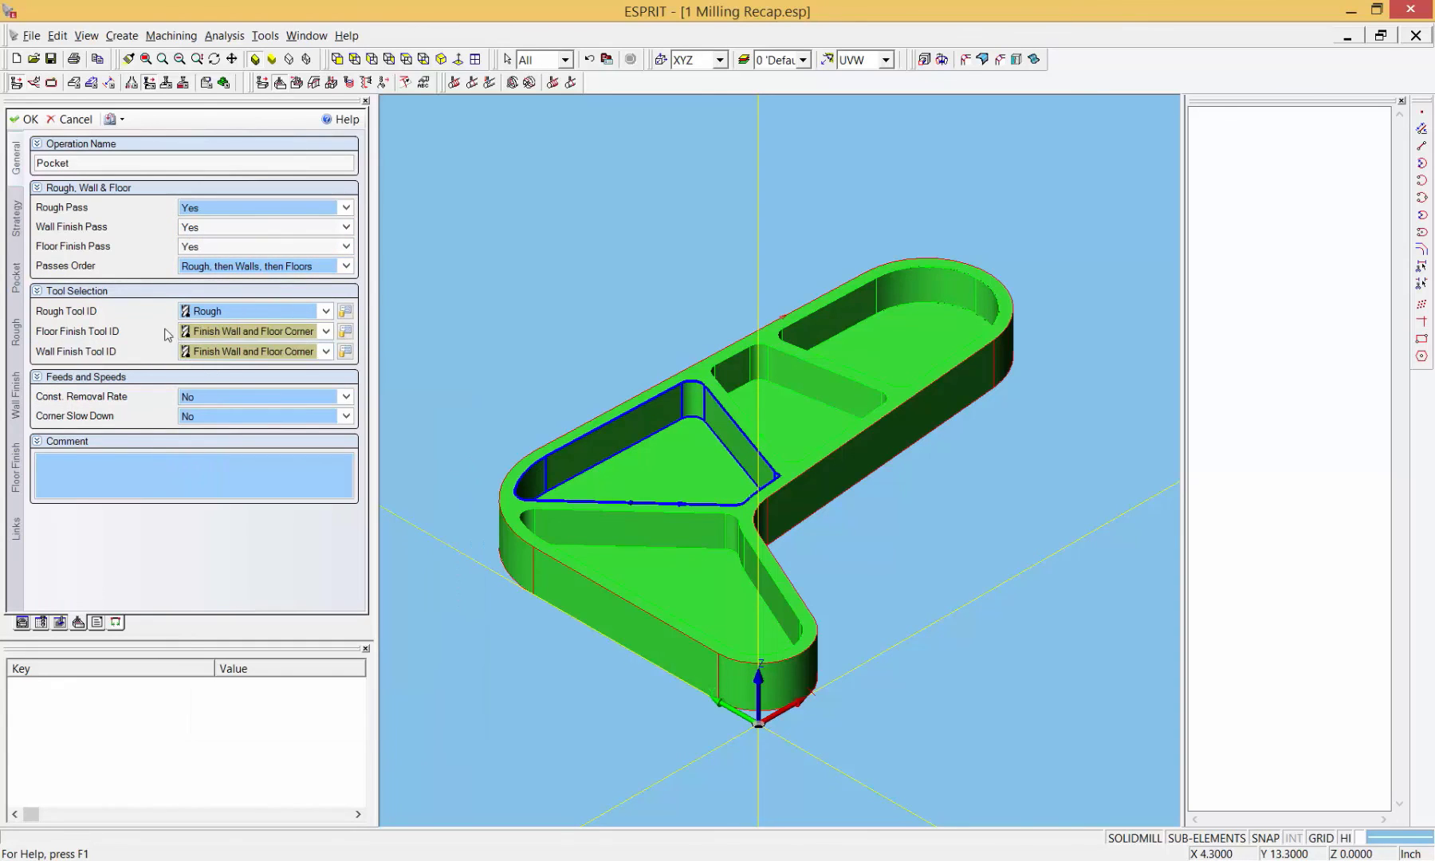
Step: Set the rough pass's wall stock allowance to 0.05 and enter a stock allowance for its floors
click(18, 219)
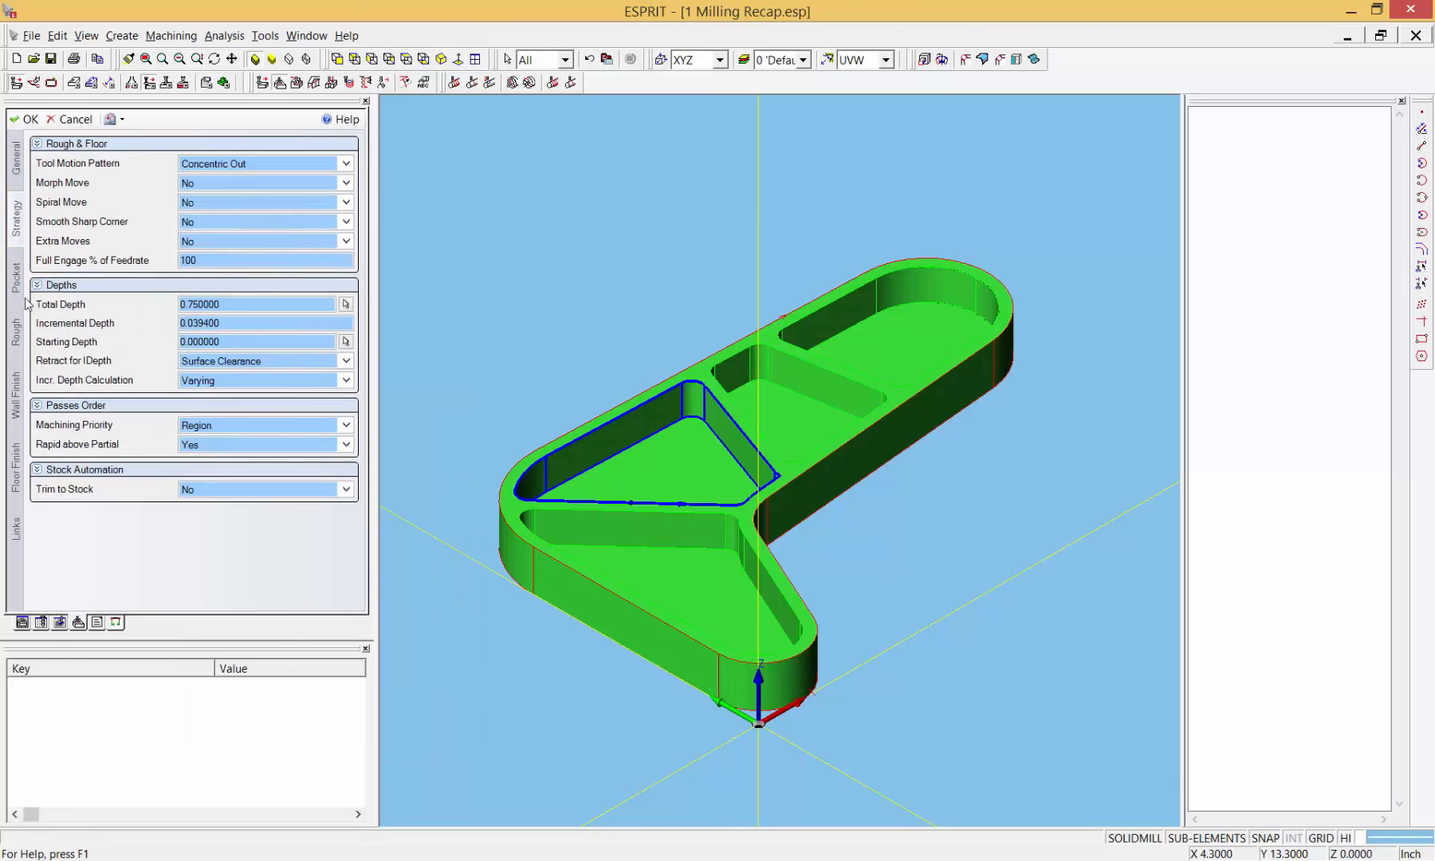
click(17, 297)
click(18, 335)
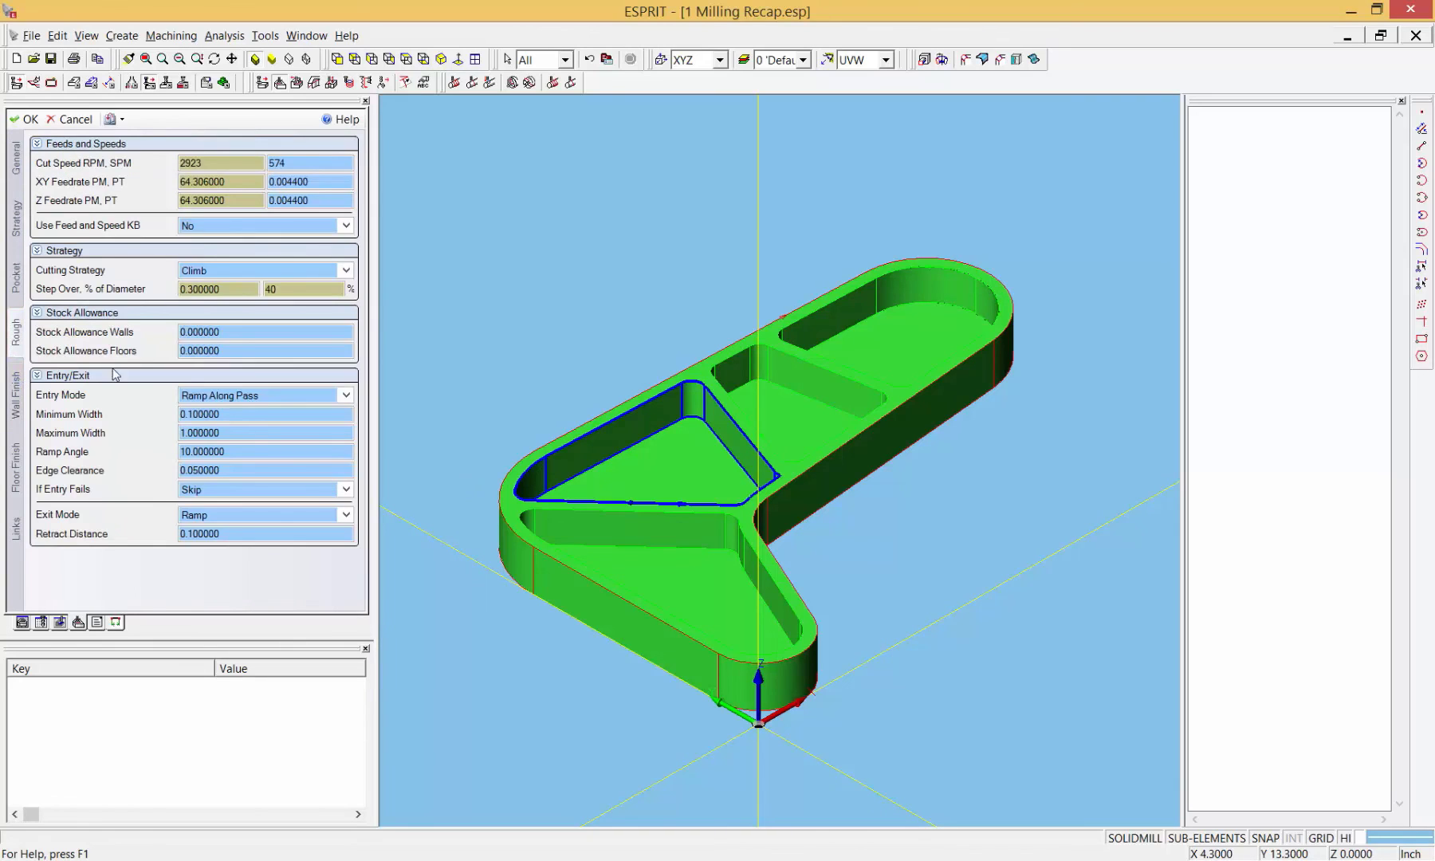
click(76, 329)
text(0.05)
click(94, 353)
text(0.0)
key(Up)
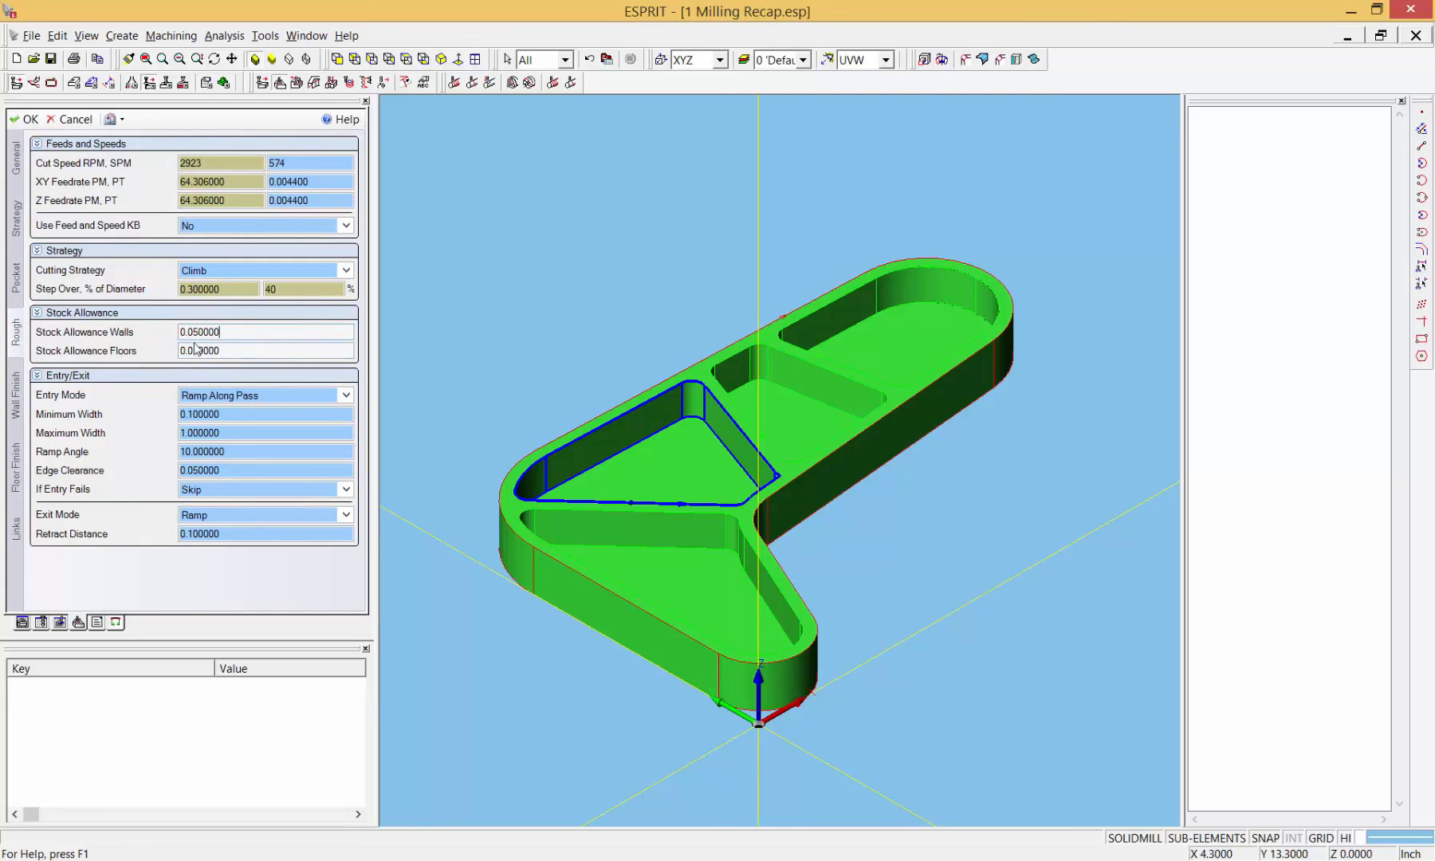
Step: Check the wall and floor finish settings, create the pocketing operation's toolpath, and clear the feature selection
click(24, 388)
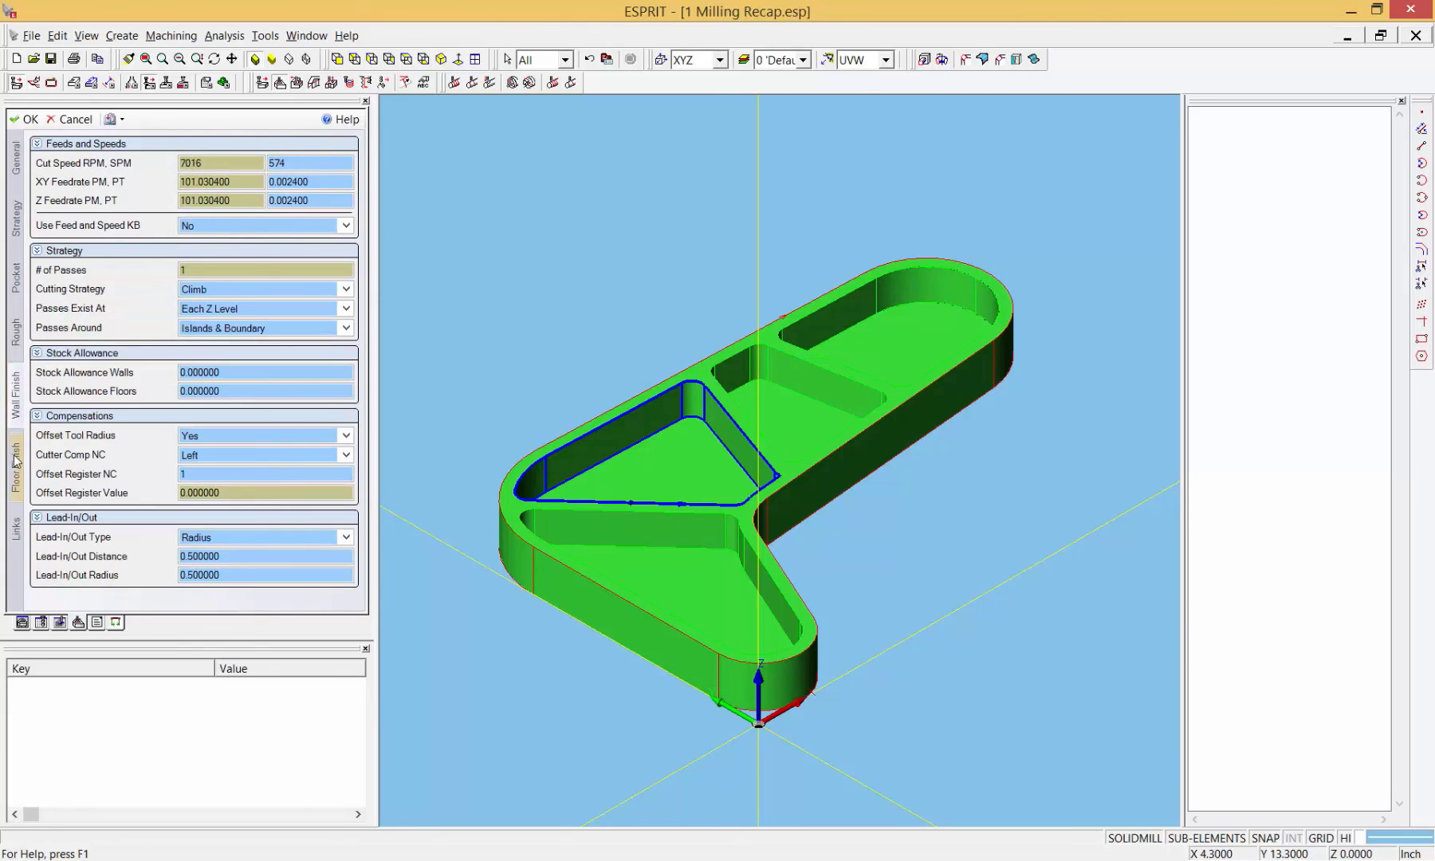
click(16, 413)
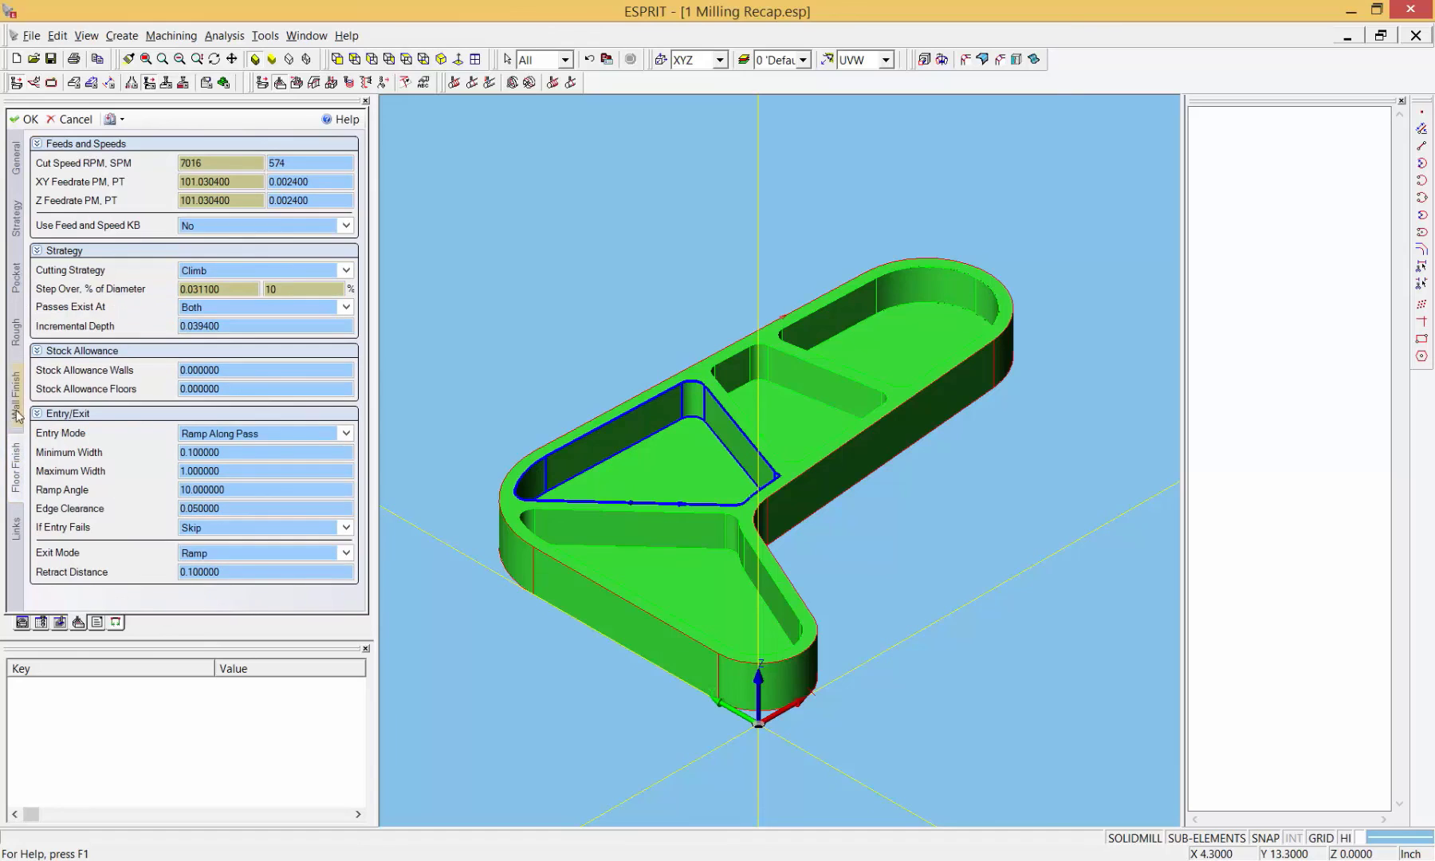
click(26, 119)
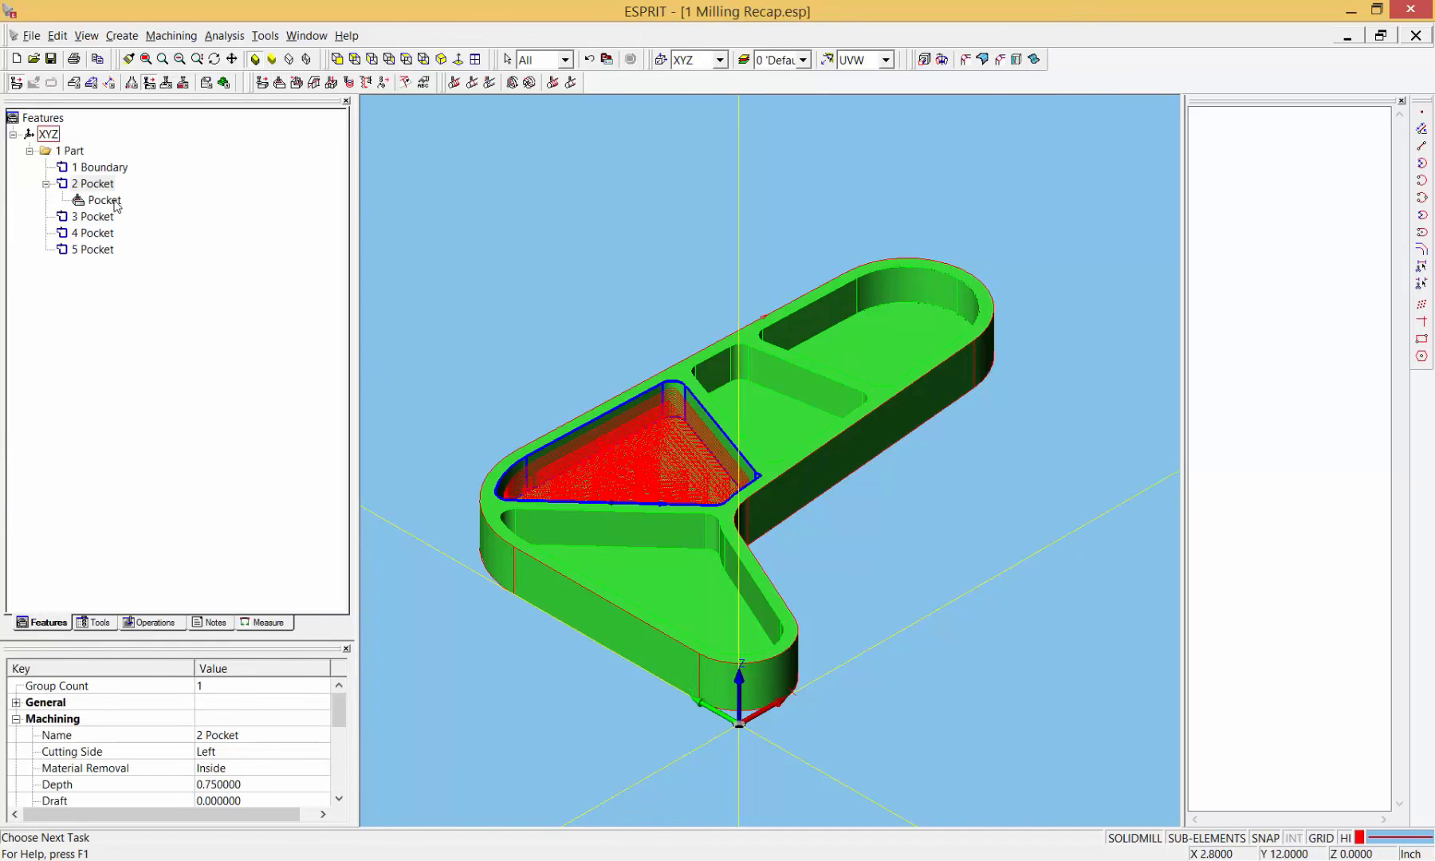
click(115, 206)
click(514, 314)
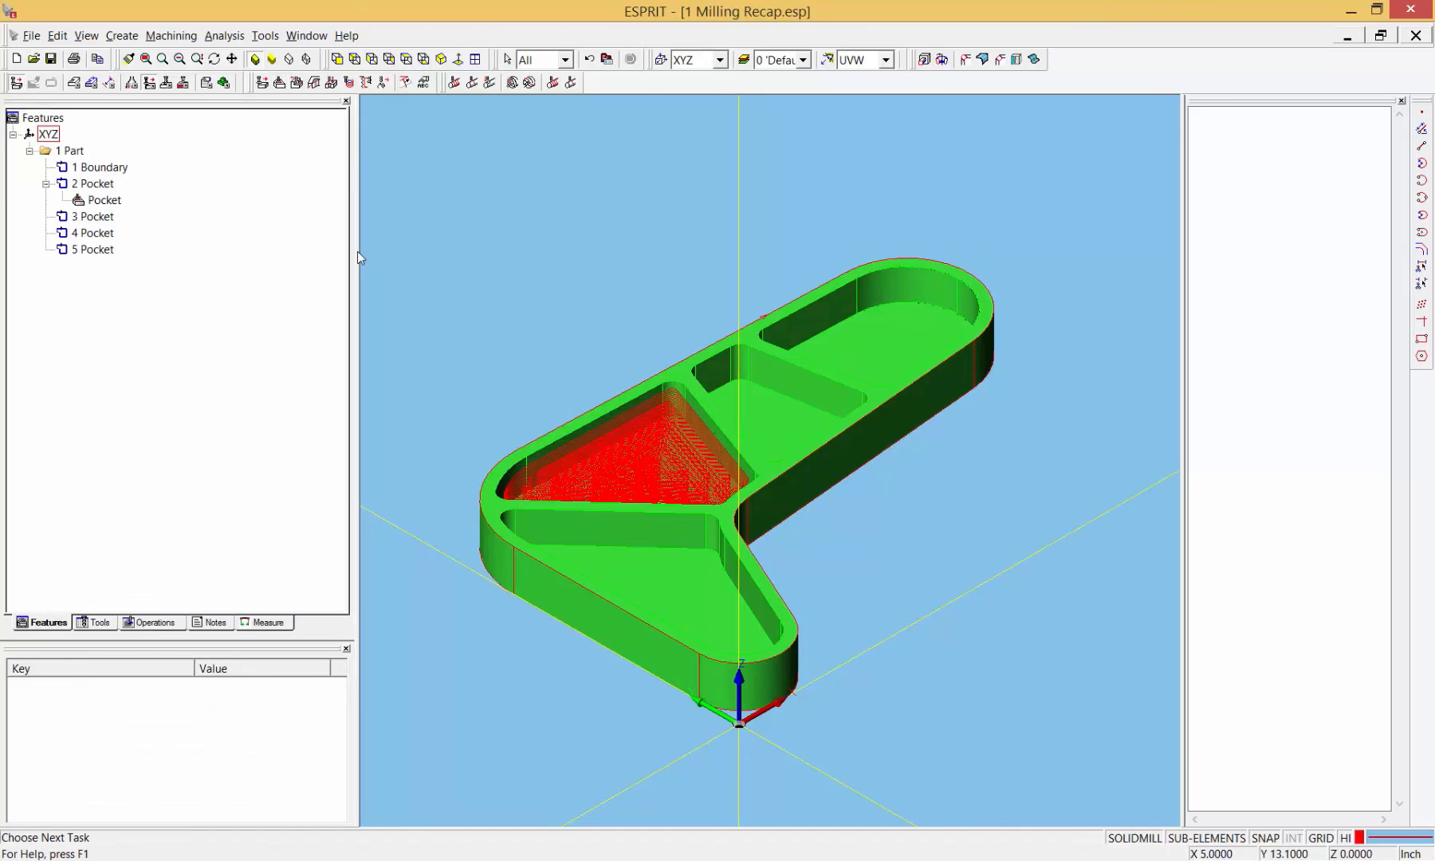
Step: Open the machine simulation of the pocket operation and hide the machine housing around the table and stock
click(224, 82)
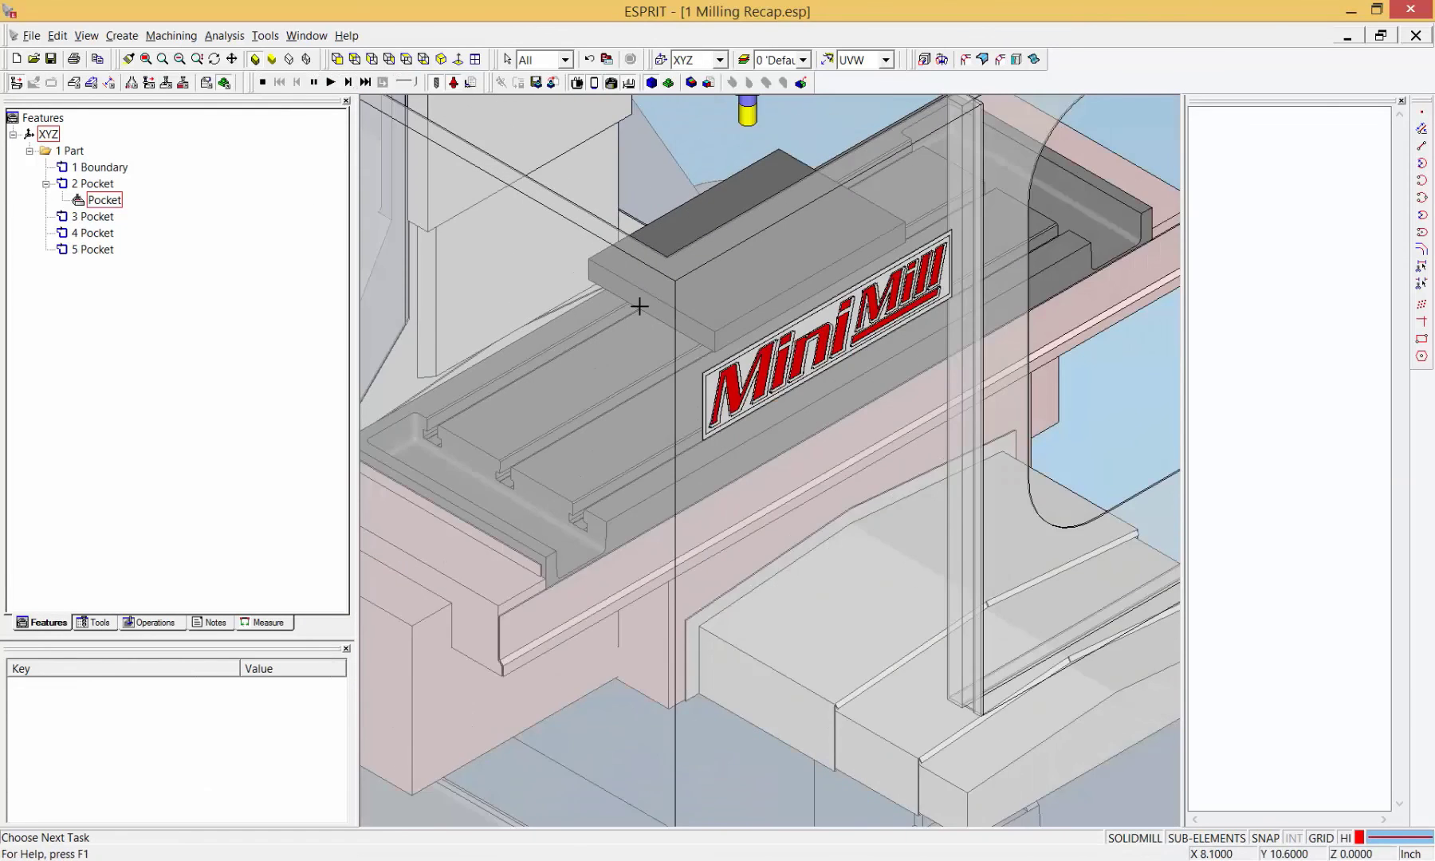
click(550, 86)
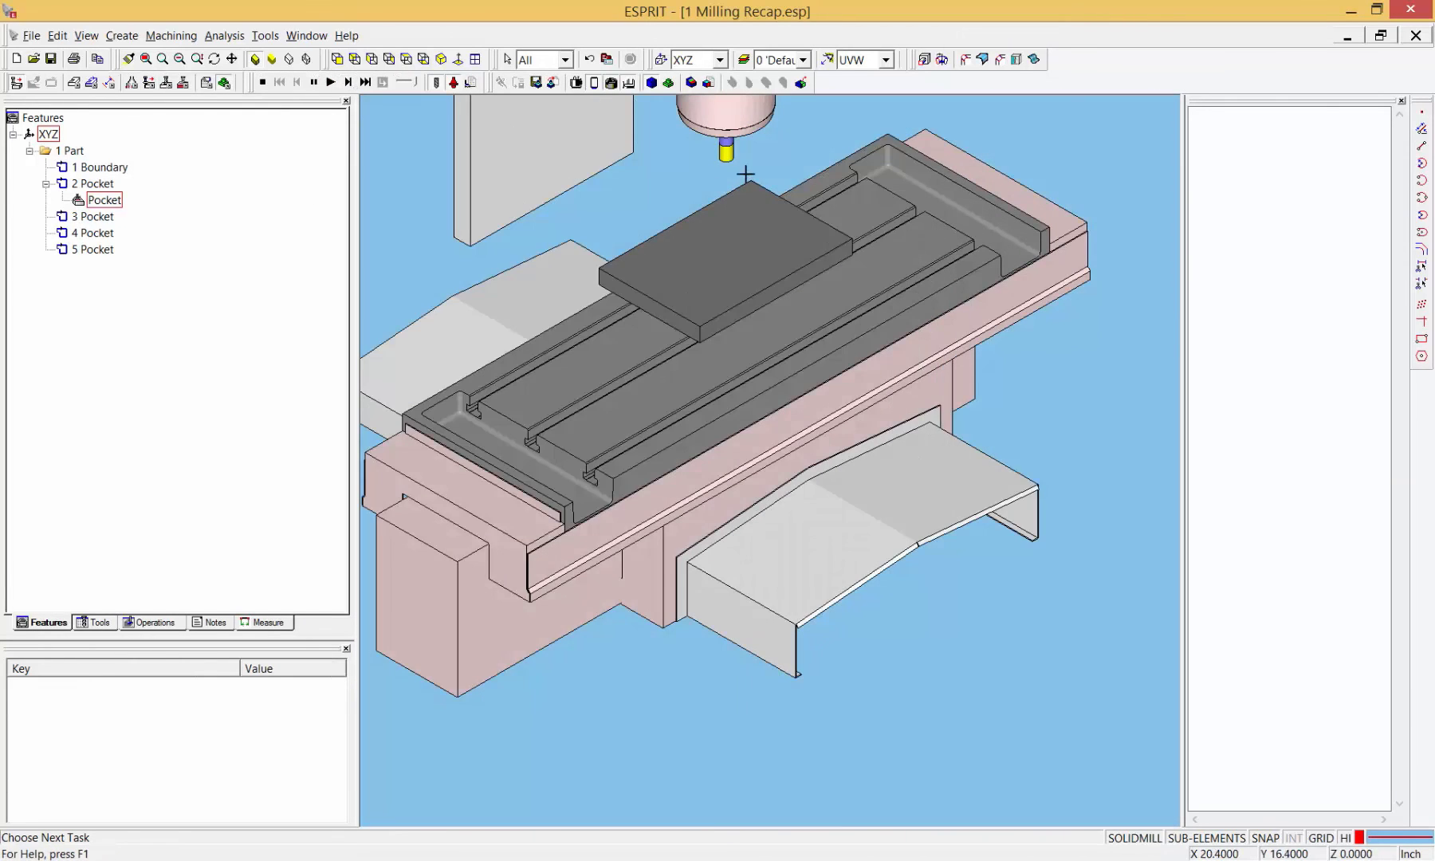